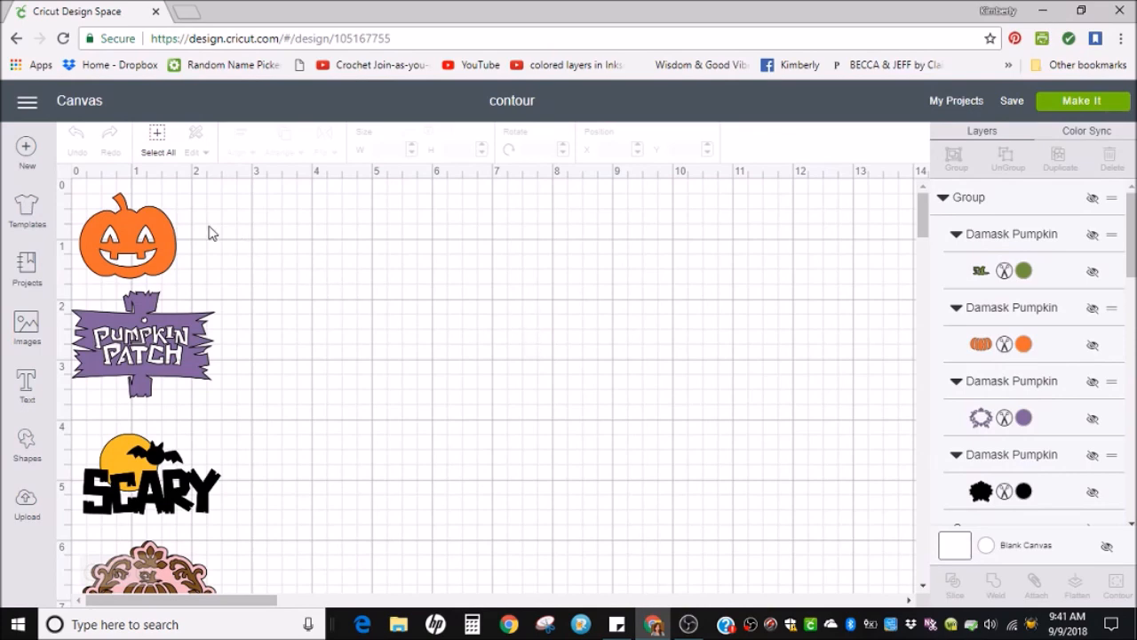
# Search the image library for "pumpkin"
pyautogui.scroll(-3, 293, 291)
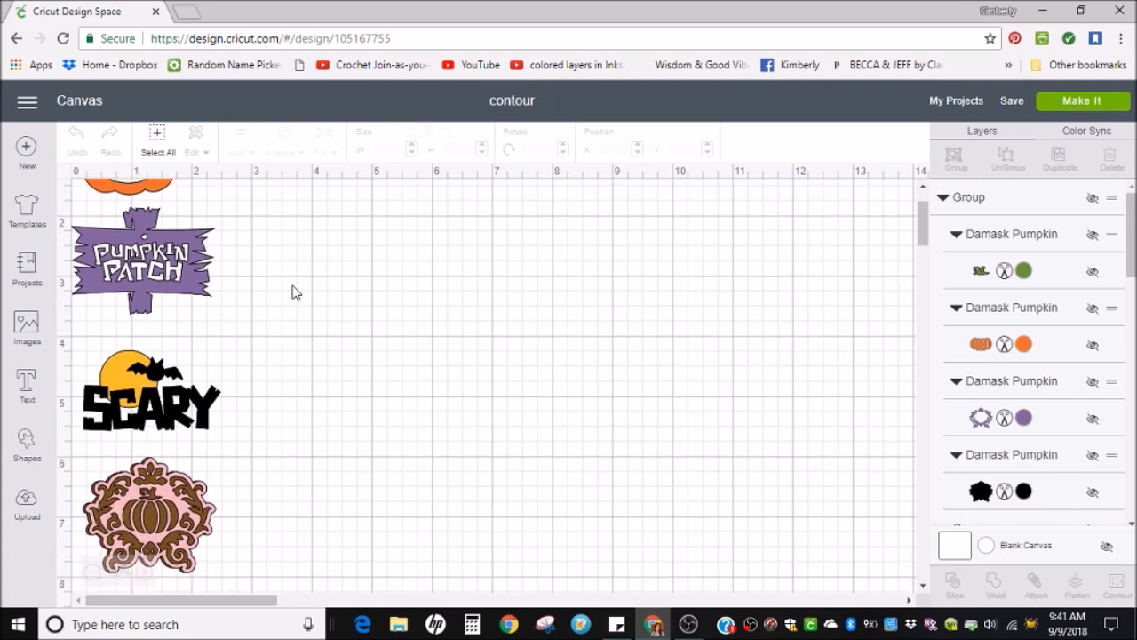
pyautogui.scroll(3, 296, 294)
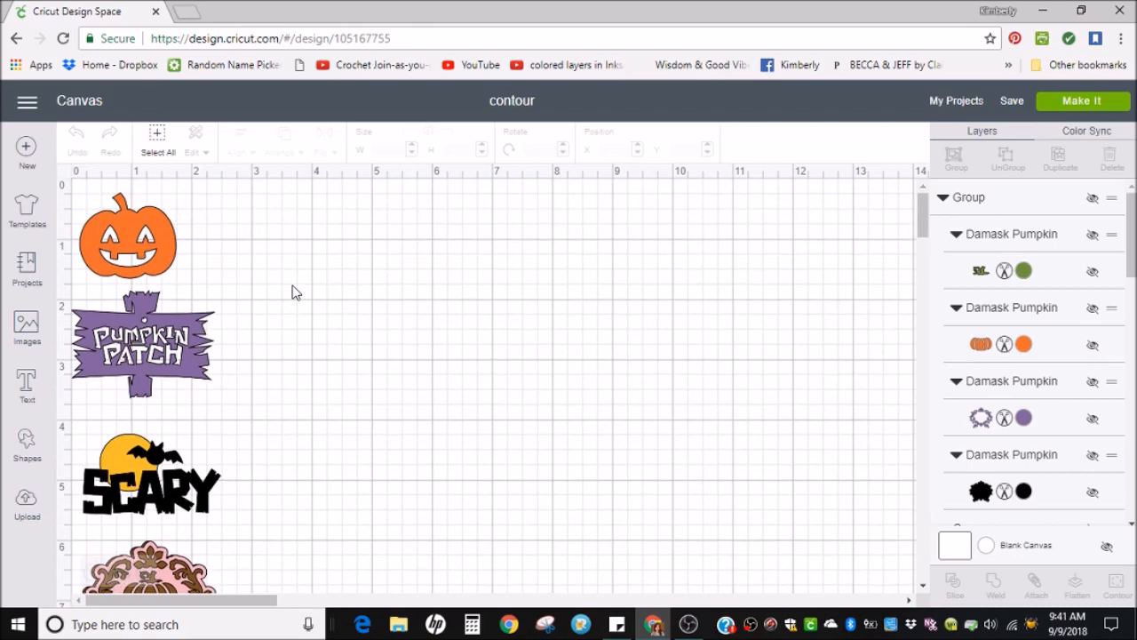
pyautogui.click(26, 330)
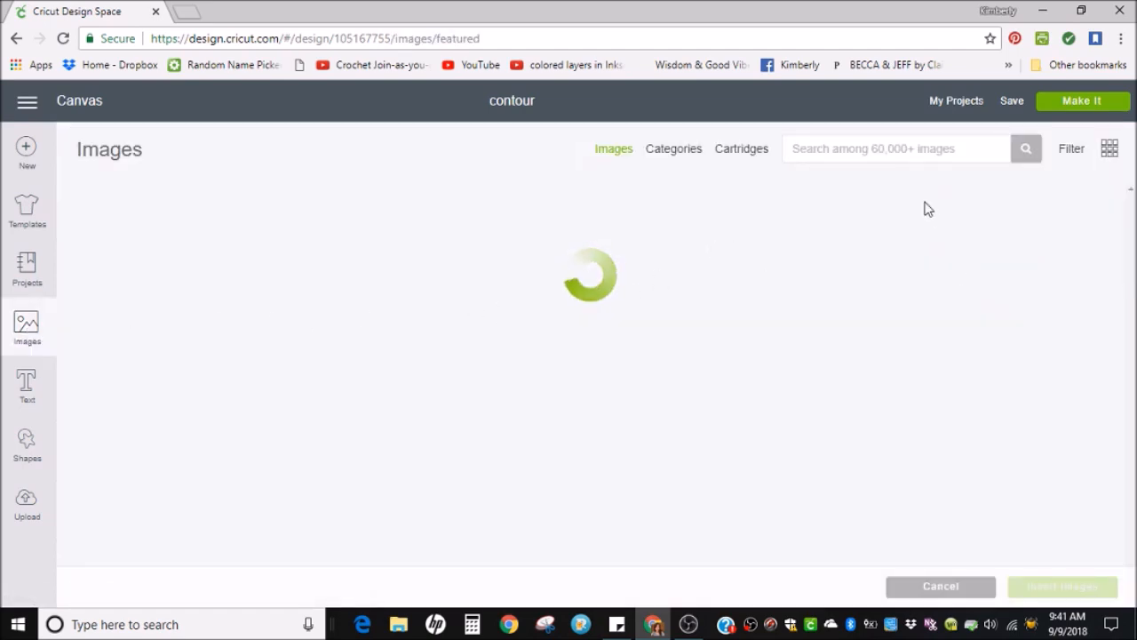
pyautogui.click(878, 152)
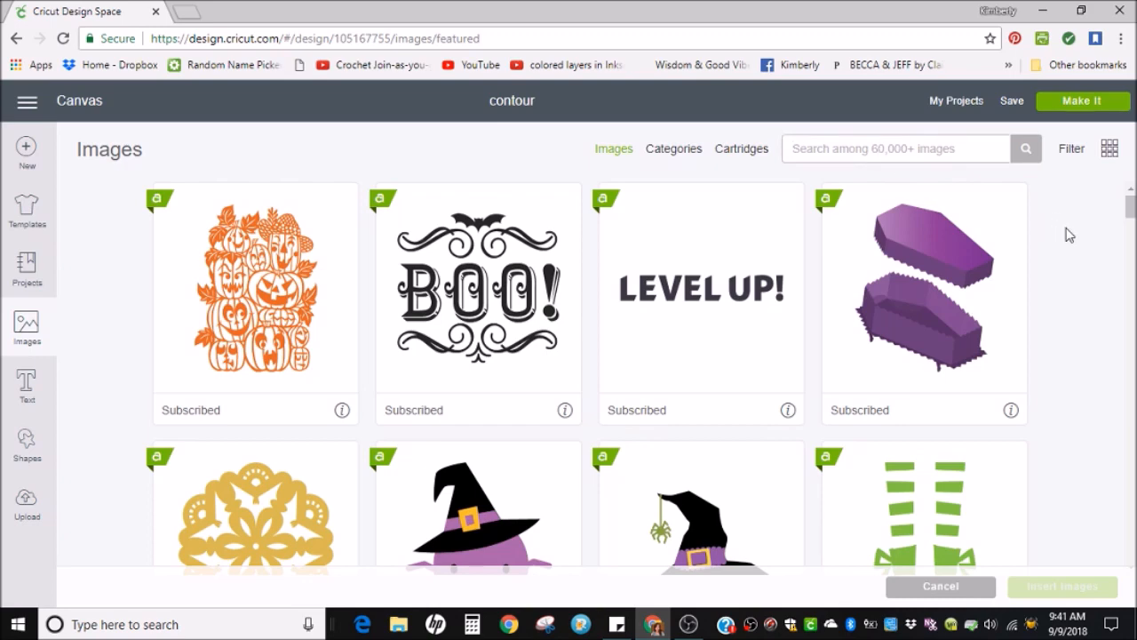
pyautogui.write('pum')
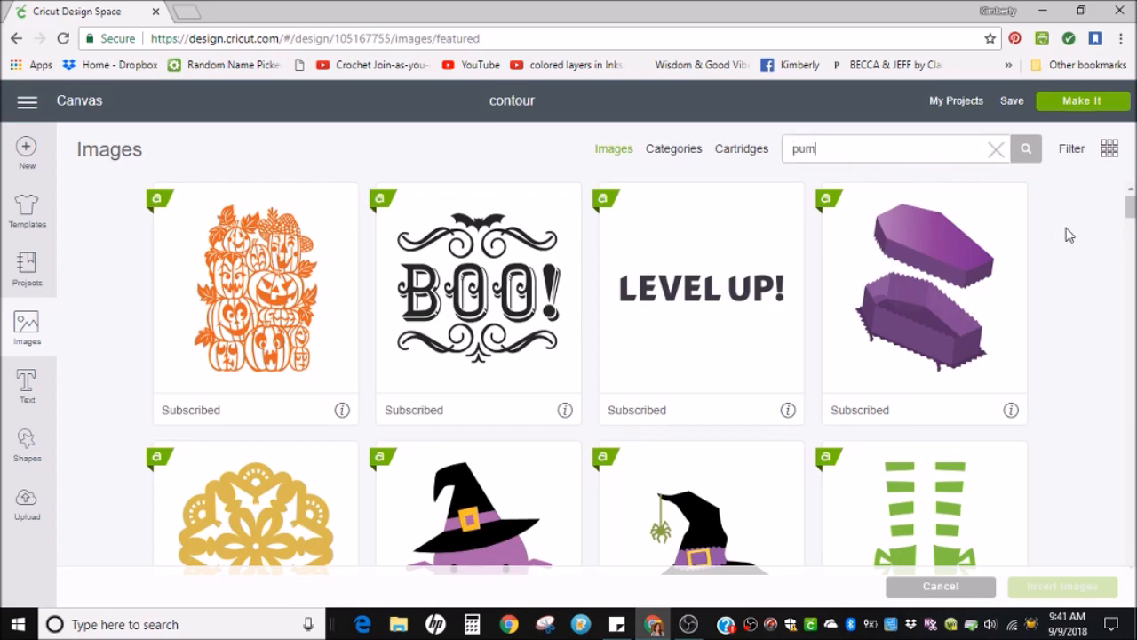
pyautogui.write('pkin')
pyautogui.click(1028, 151)
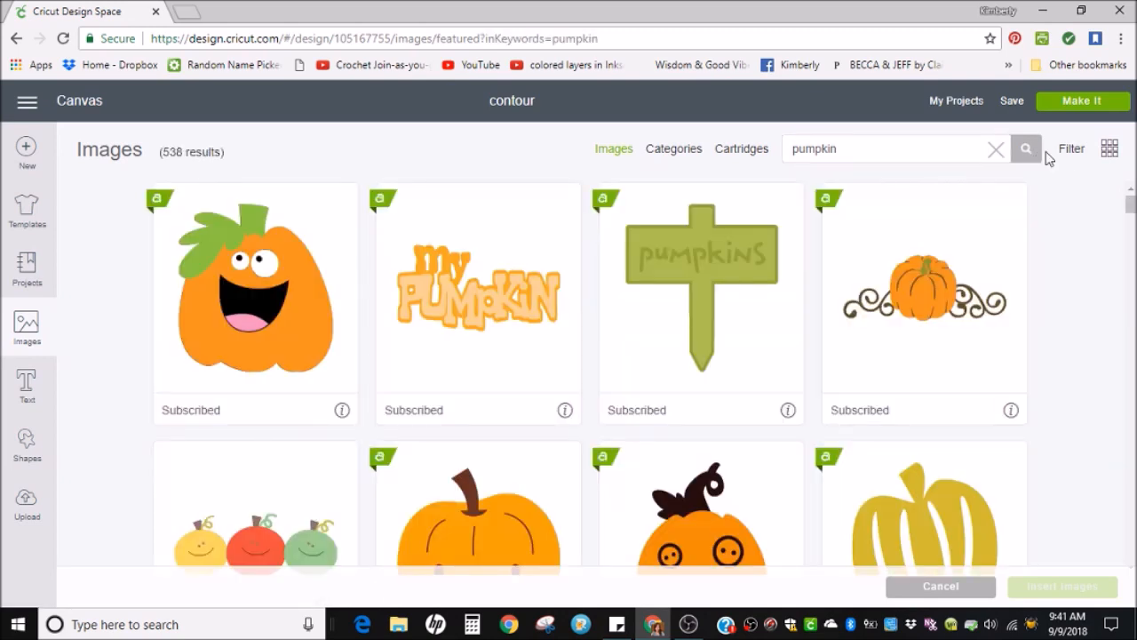
# Filter the pumpkin search results to show only Cricut Access images
pyautogui.click(1071, 153)
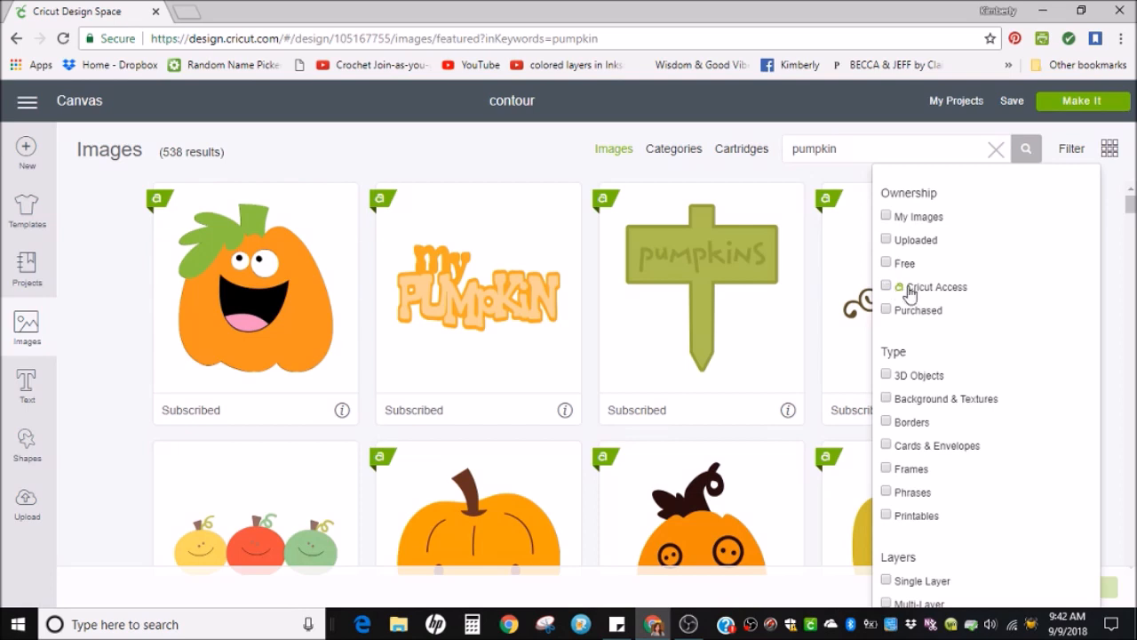
pyautogui.click(886, 287)
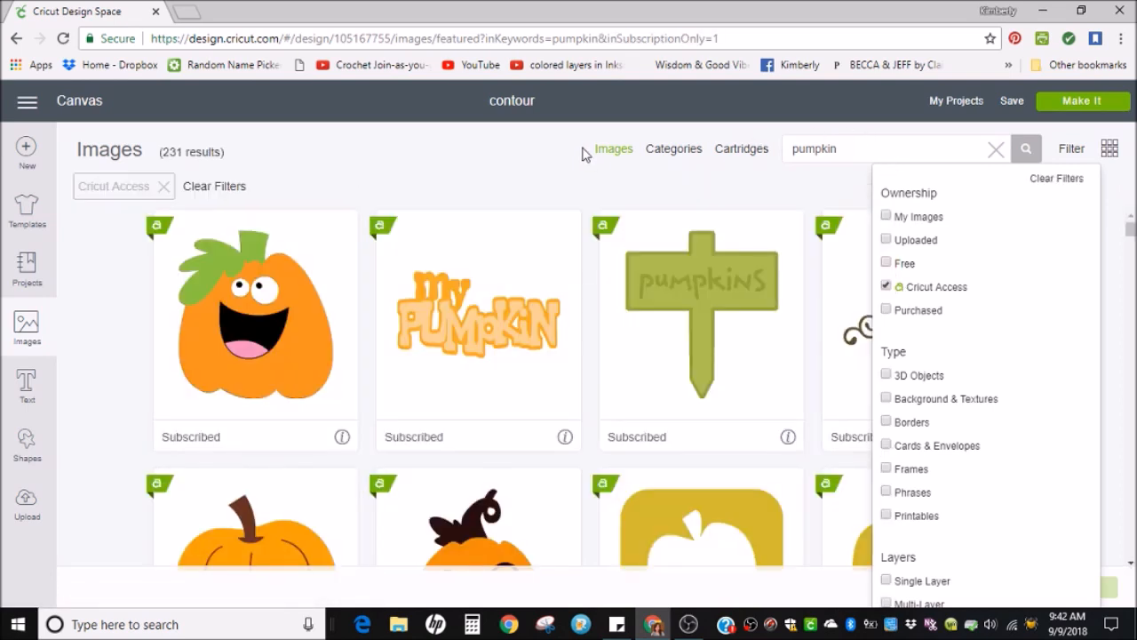
pyautogui.click(547, 153)
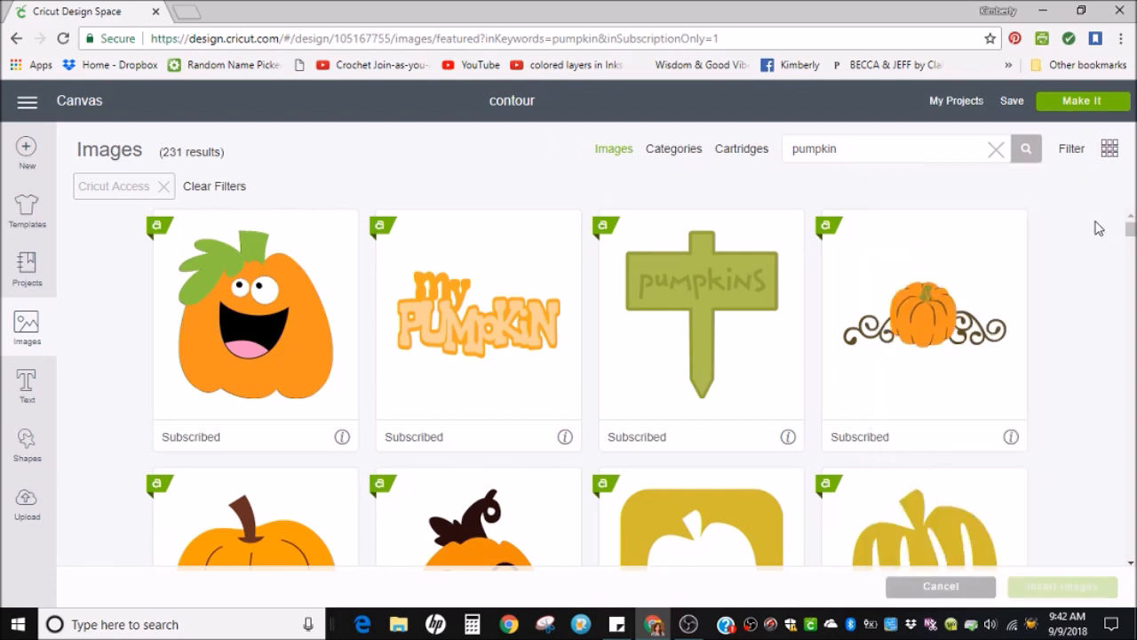
# Find the orange jack-o'-lantern pumpkin with the toothy grin, check its image details and select it for insertion
pyautogui.scroll(-1, 1094, 238)
pyautogui.scroll(-6, 1094, 238)
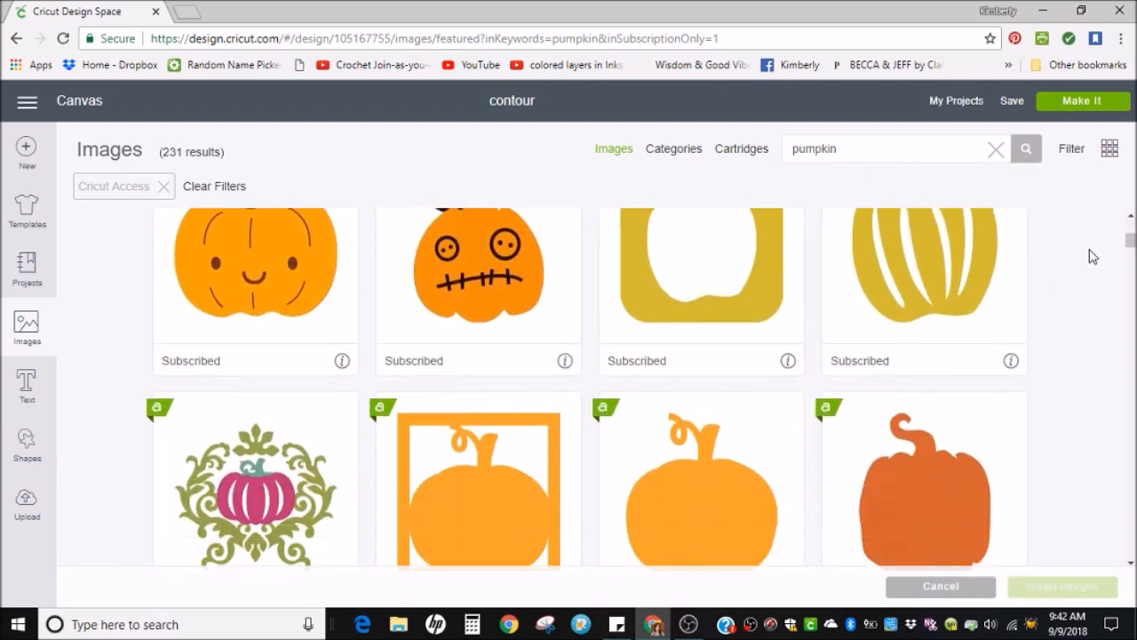
pyautogui.scroll(-5, 1093, 256)
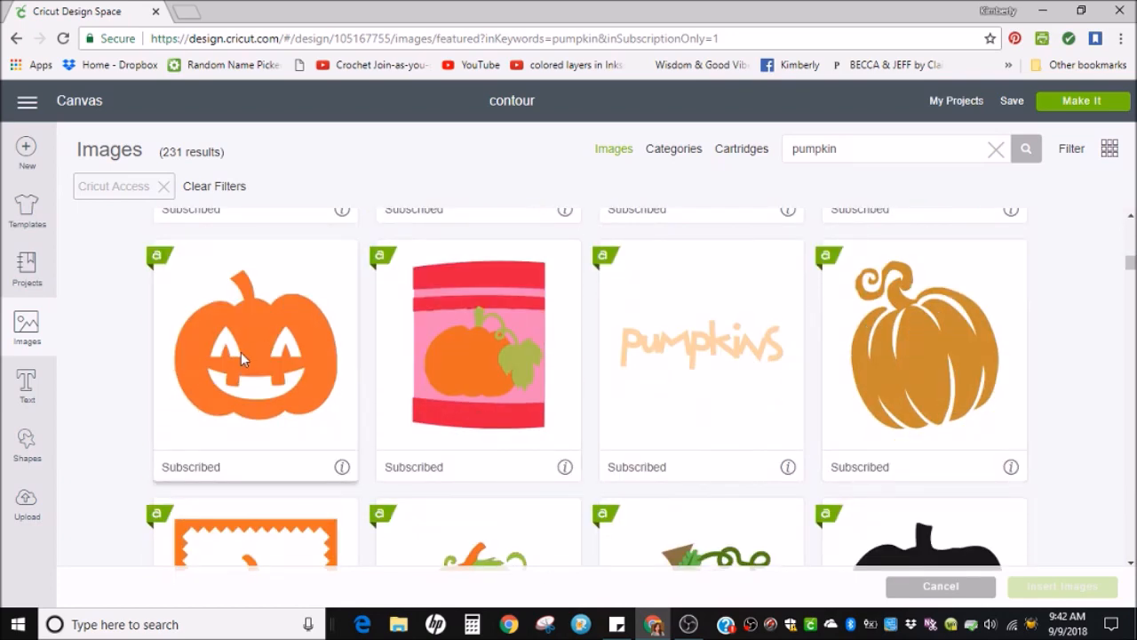
pyautogui.click(342, 469)
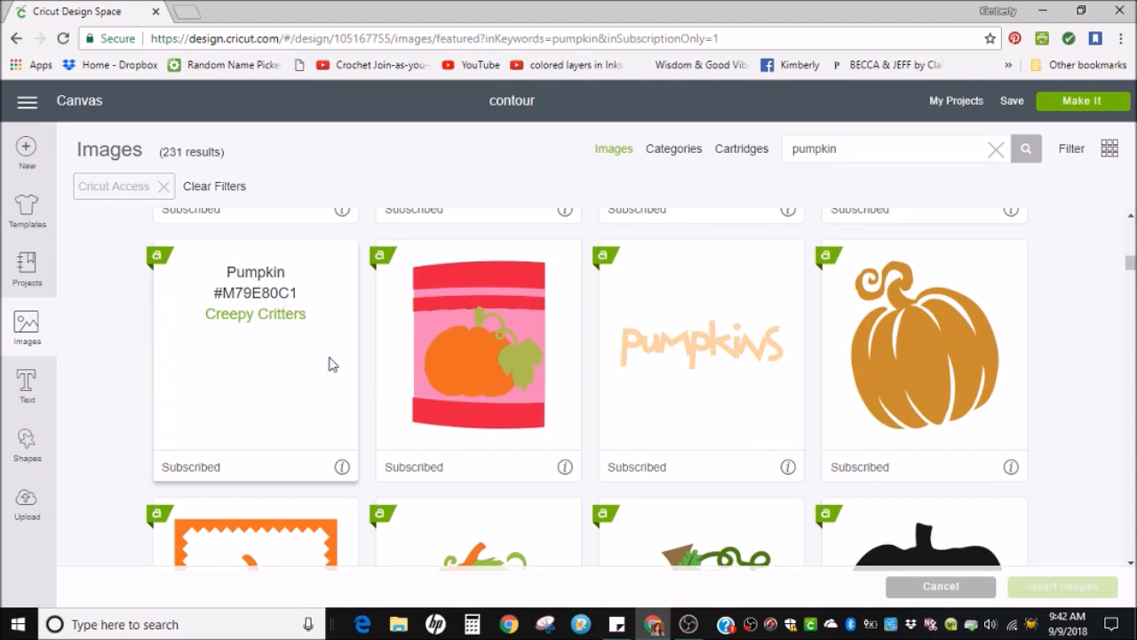
pyautogui.click(343, 468)
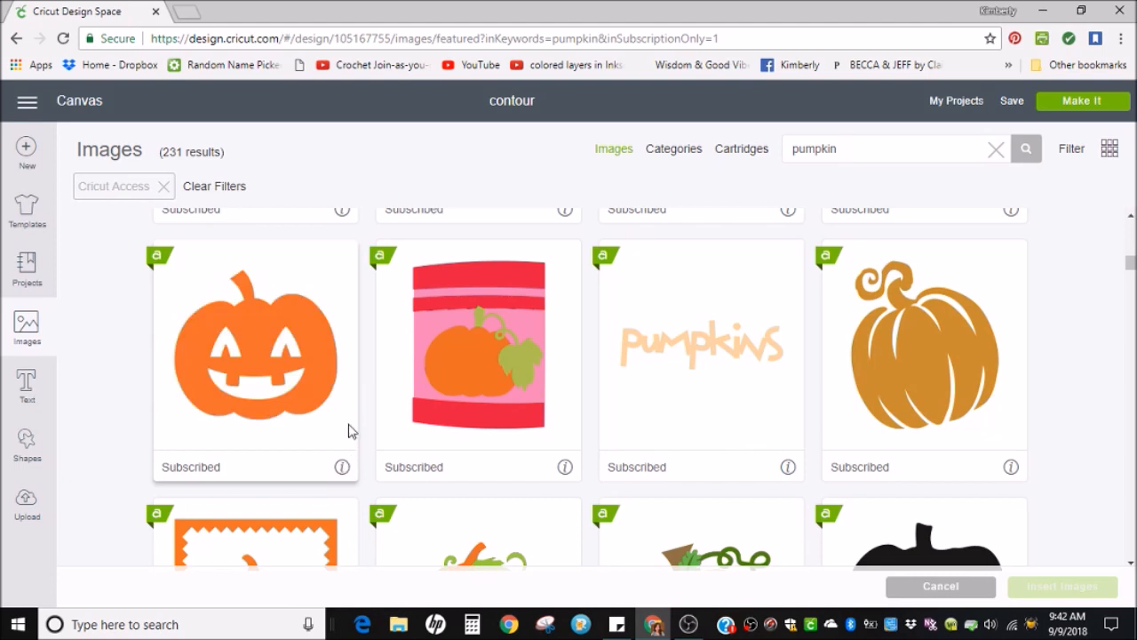
pyautogui.click(288, 333)
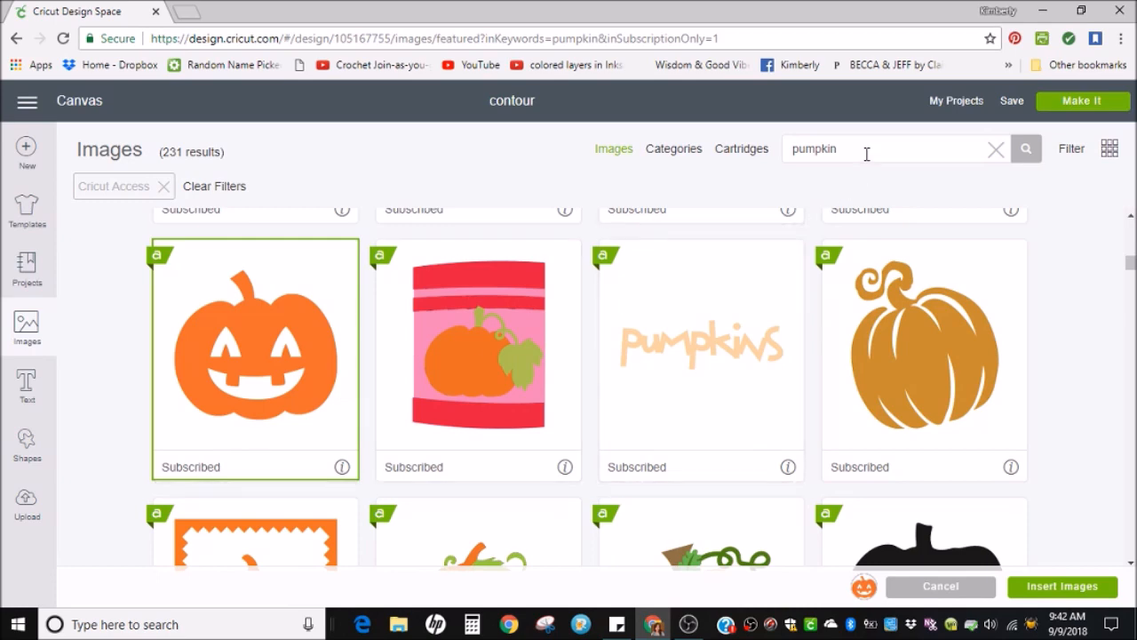
# Search the images for "pumpkin patch" and add the purple Pumpkin Patch Sign to the selection after checking its details
pyautogui.moveTo(835, 148); pyautogui.dragTo(770, 170)
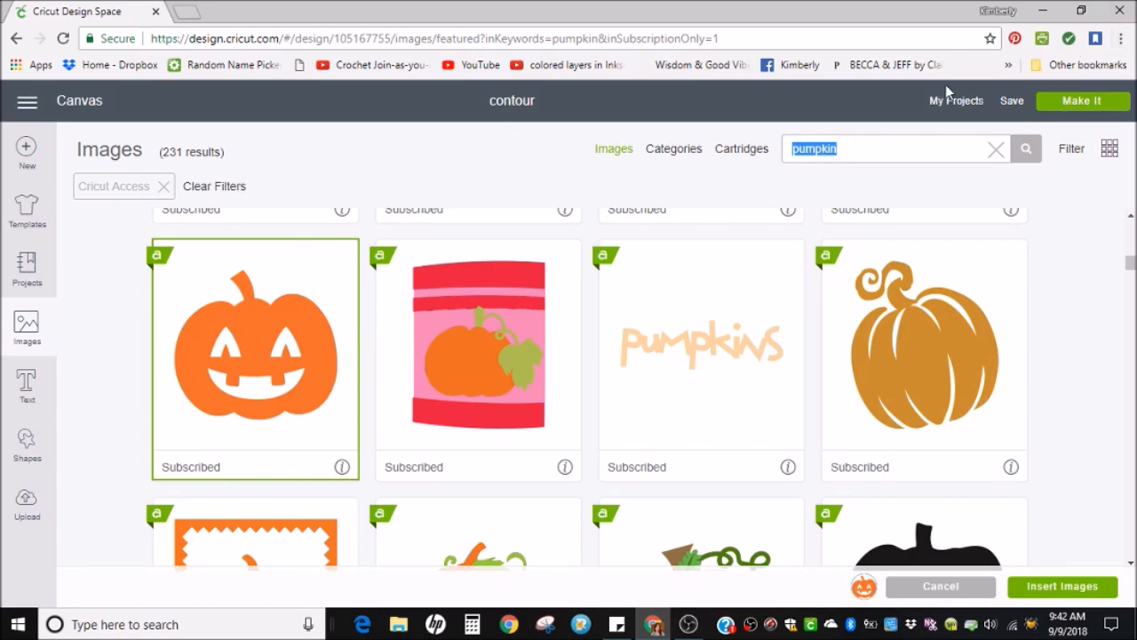
pyautogui.click(916, 153)
pyautogui.write('patch')
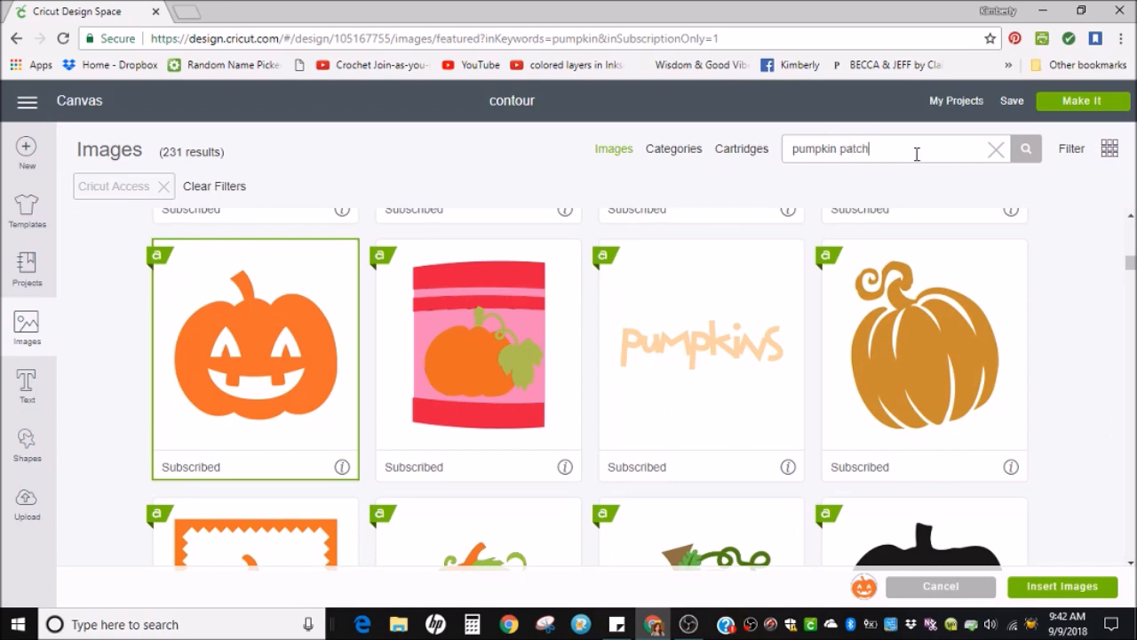
pyautogui.click(1026, 148)
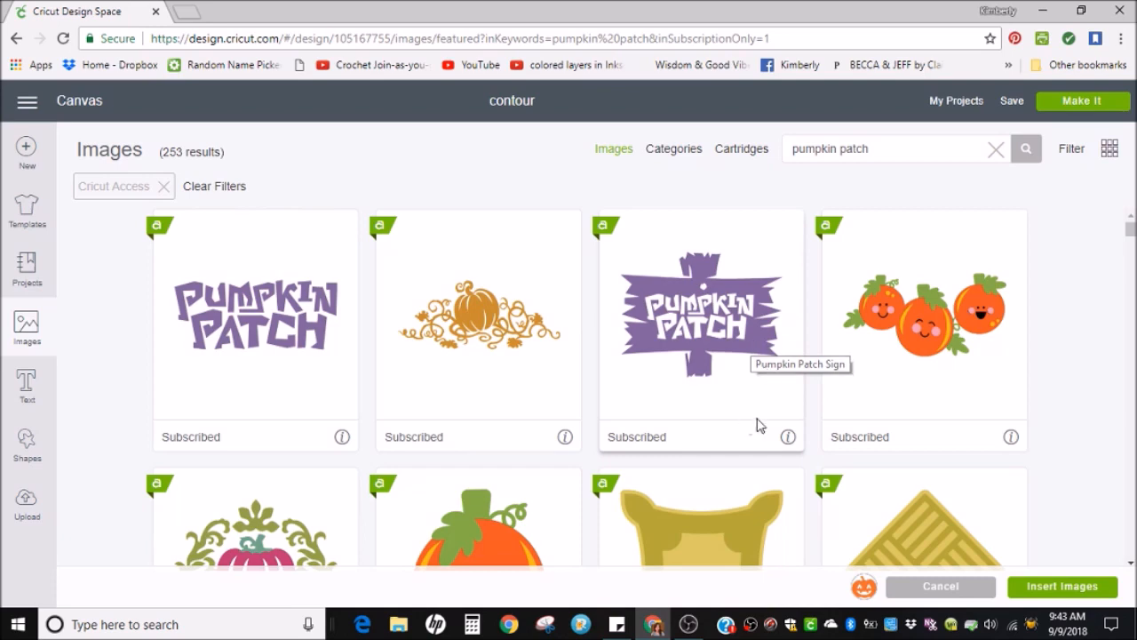
pyautogui.moveTo(788, 438)
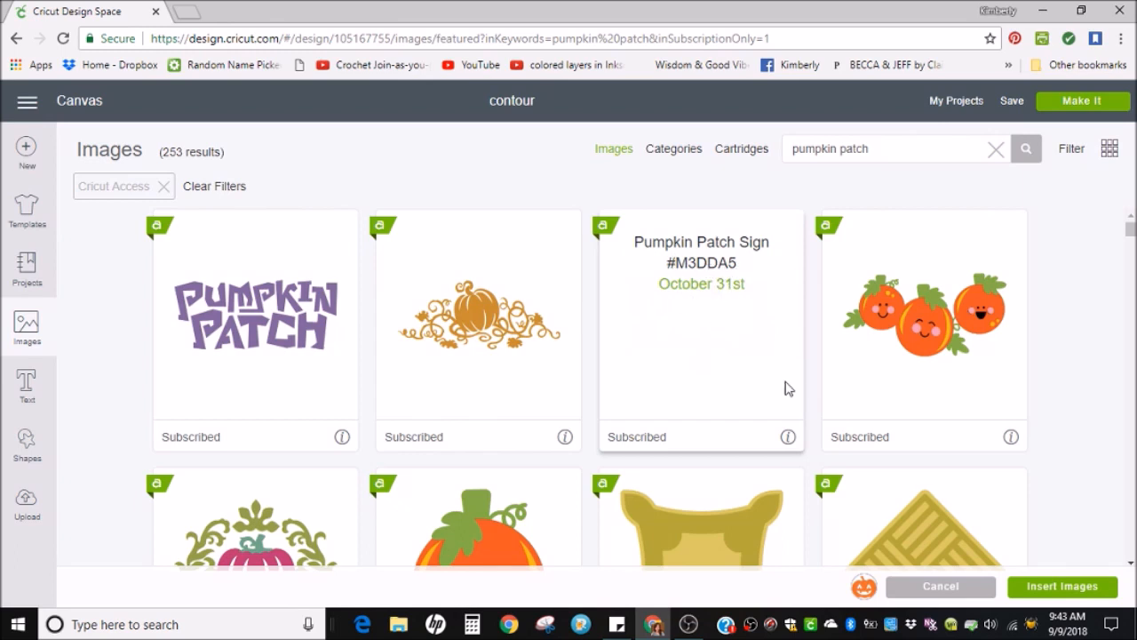
pyautogui.click(788, 439)
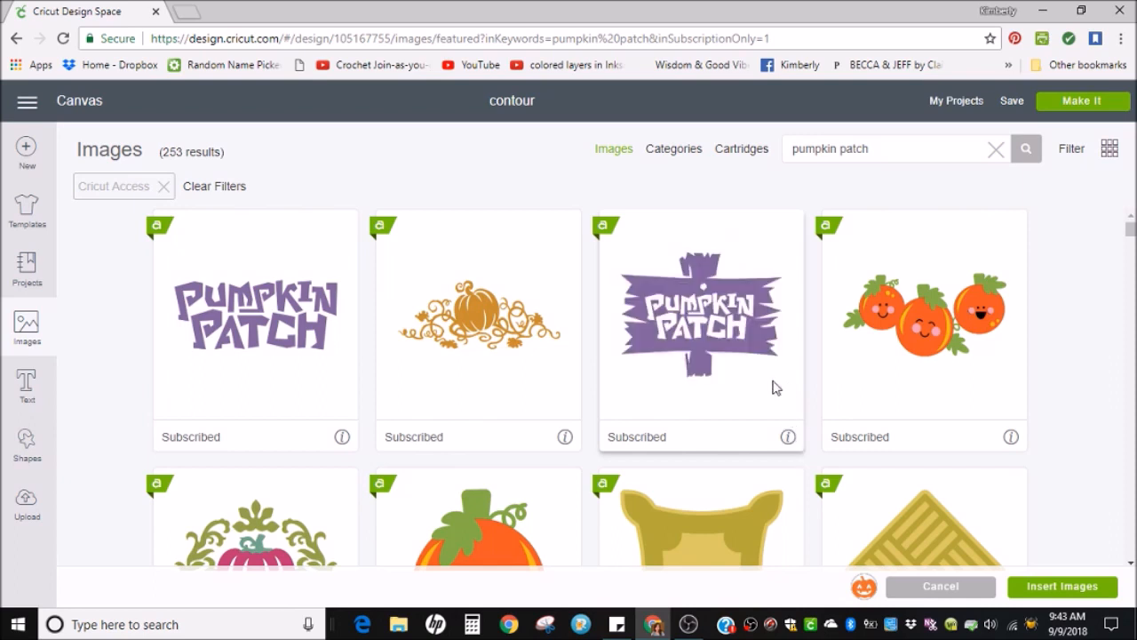
pyautogui.click(742, 295)
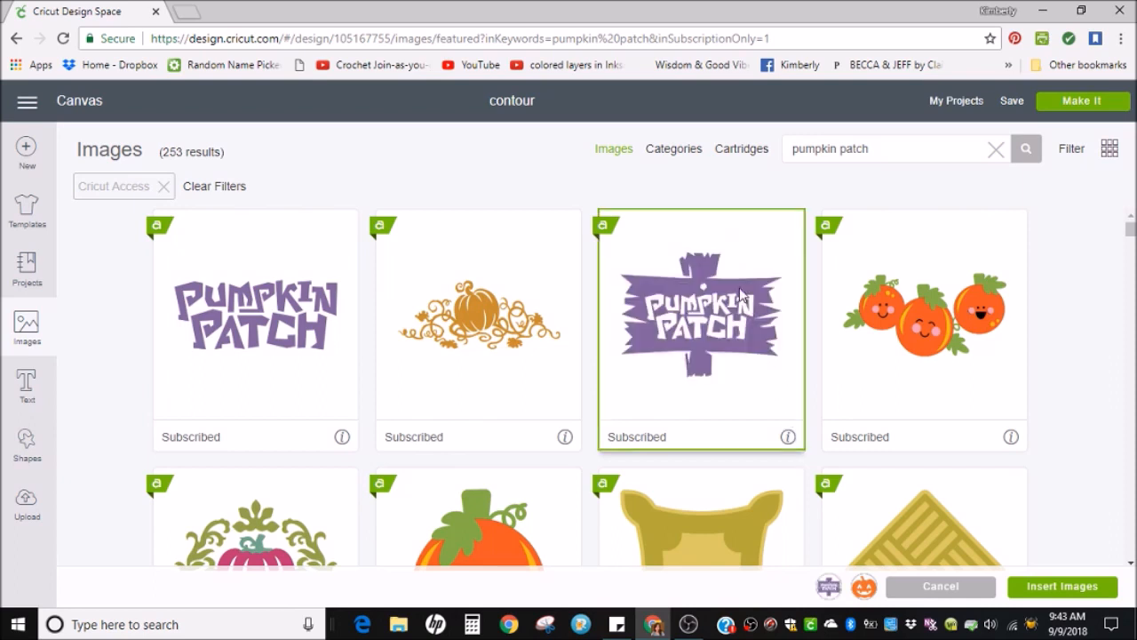
# Replace the image search term with "scary" and run the search
pyautogui.click(867, 148)
pyautogui.moveTo(867, 148); pyautogui.dragTo(787, 150)
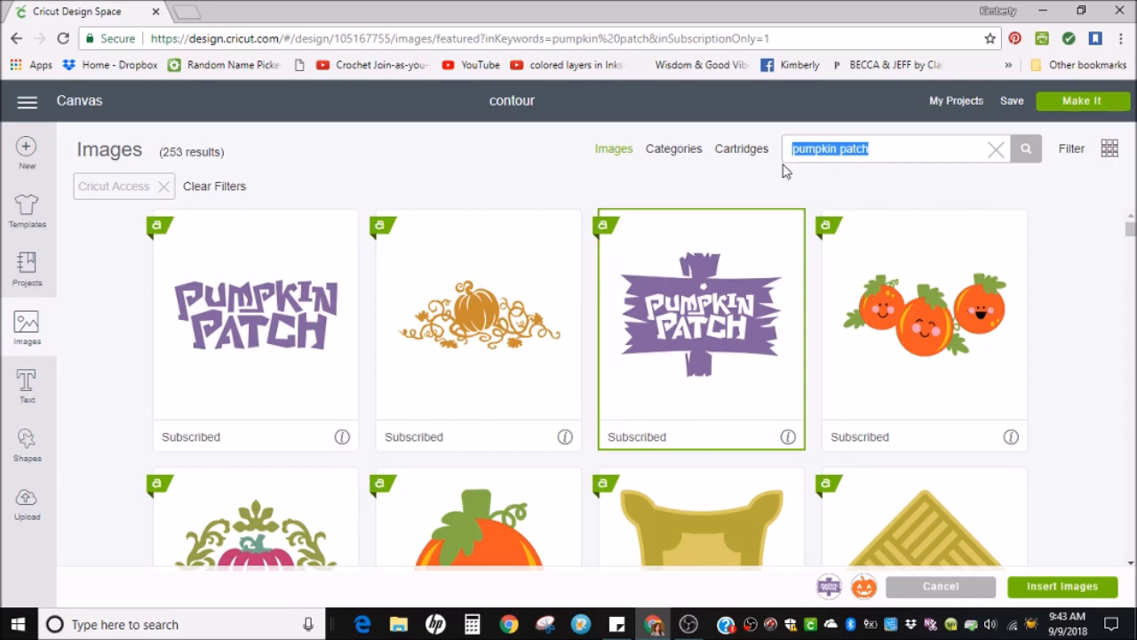
pyautogui.press('BackSpace')
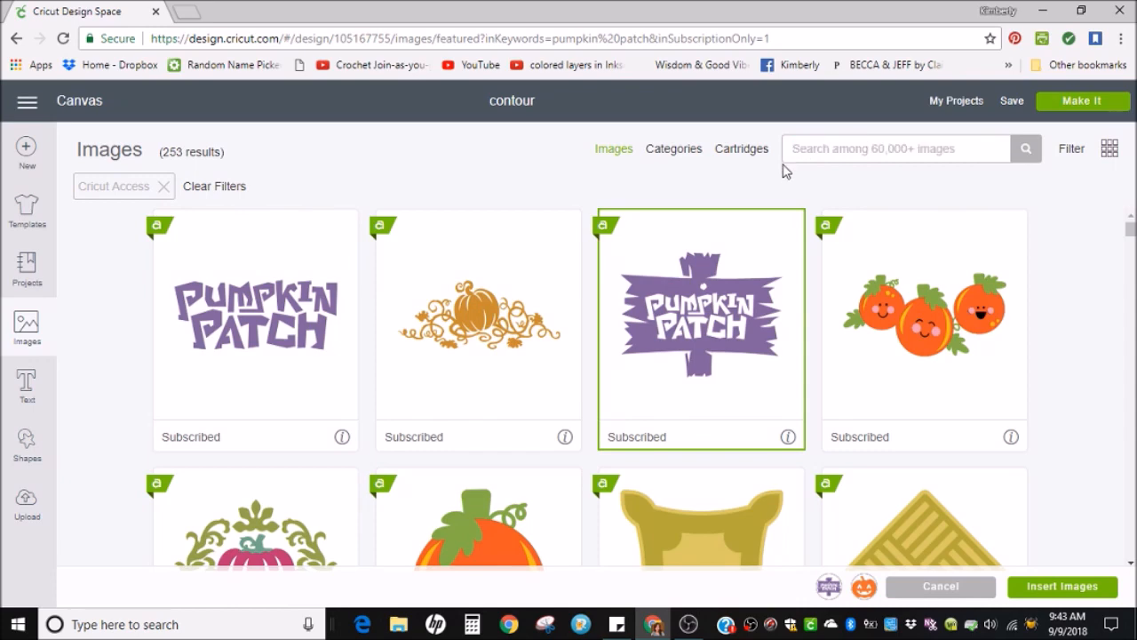
pyautogui.write('sc')
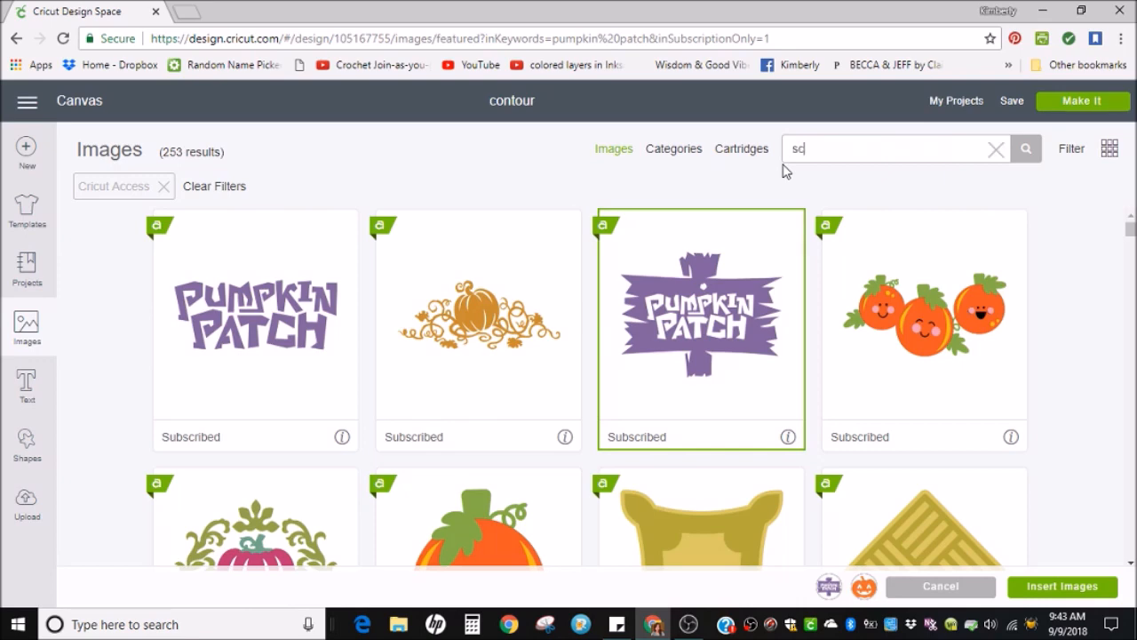
pyautogui.write('ary')
pyautogui.click(1026, 148)
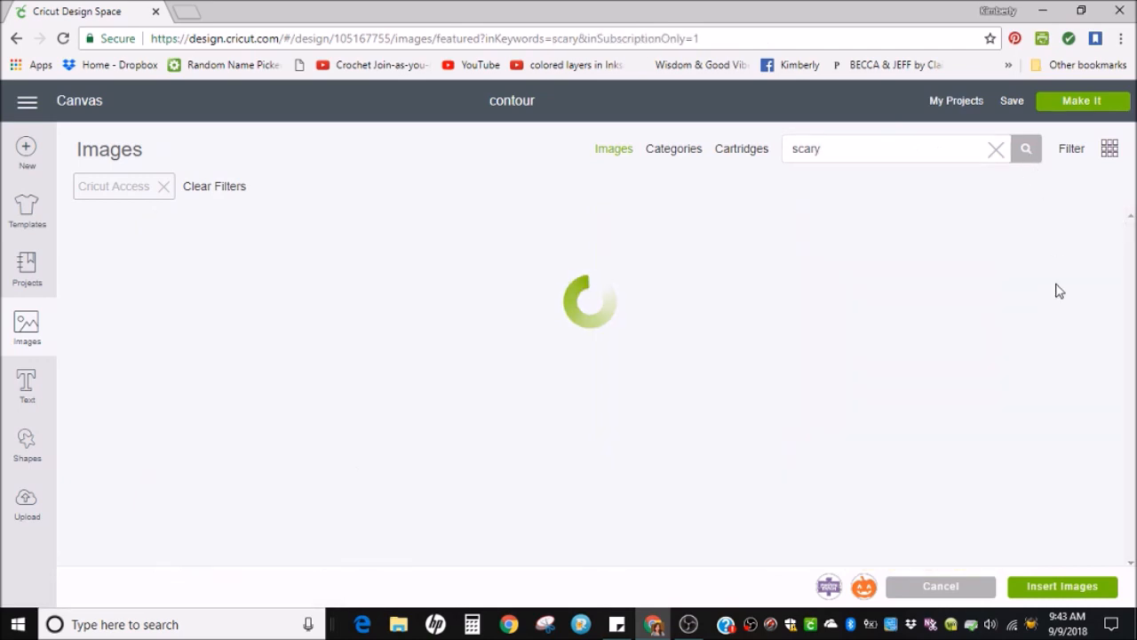
# Check the details of the Scary image with the yellow moon and bat, and add it to the selection
pyautogui.scroll(-3, 1058, 291)
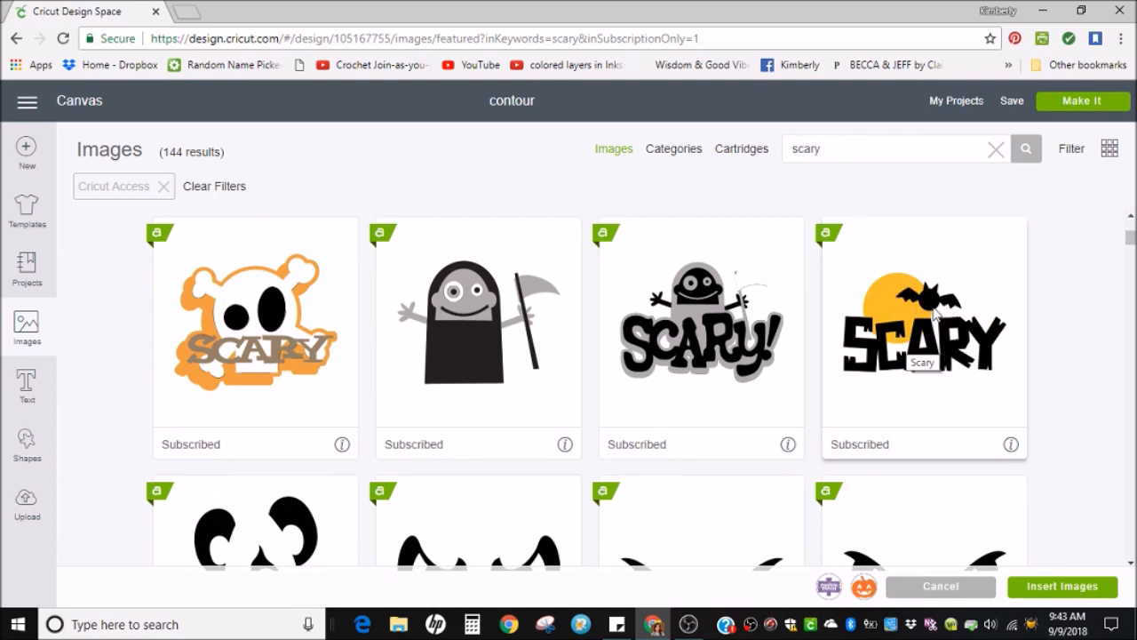
pyautogui.click(1011, 444)
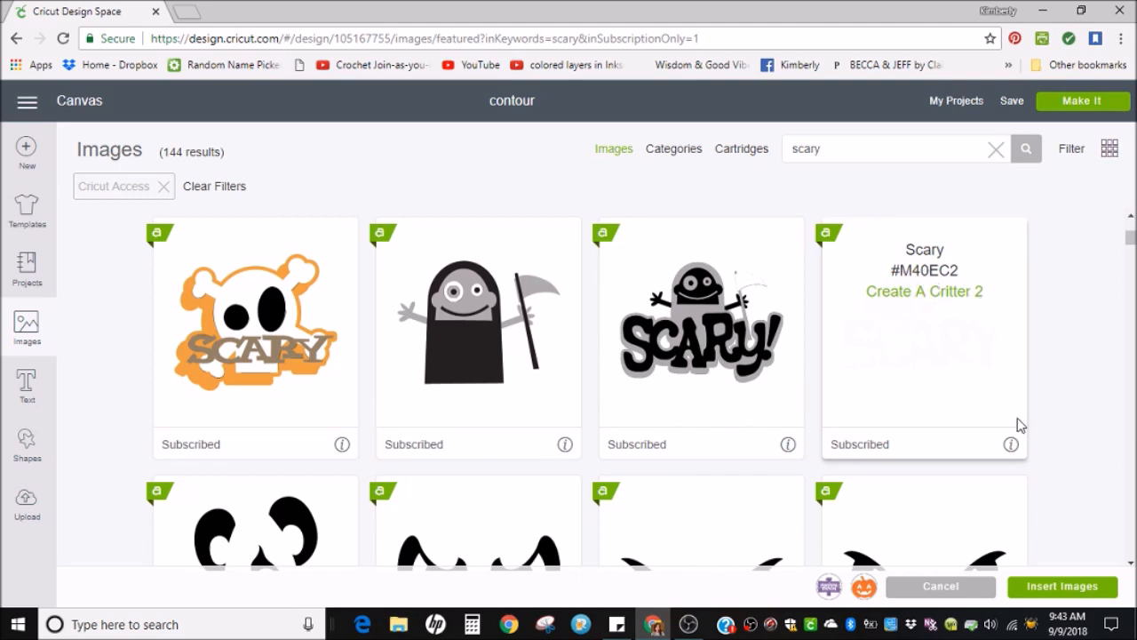
pyautogui.click(1010, 446)
pyautogui.click(954, 331)
# Replace the image search term with "damask pumpkin" and run the search
pyautogui.click(906, 147)
pyautogui.moveTo(809, 147); pyautogui.dragTo(749, 157)
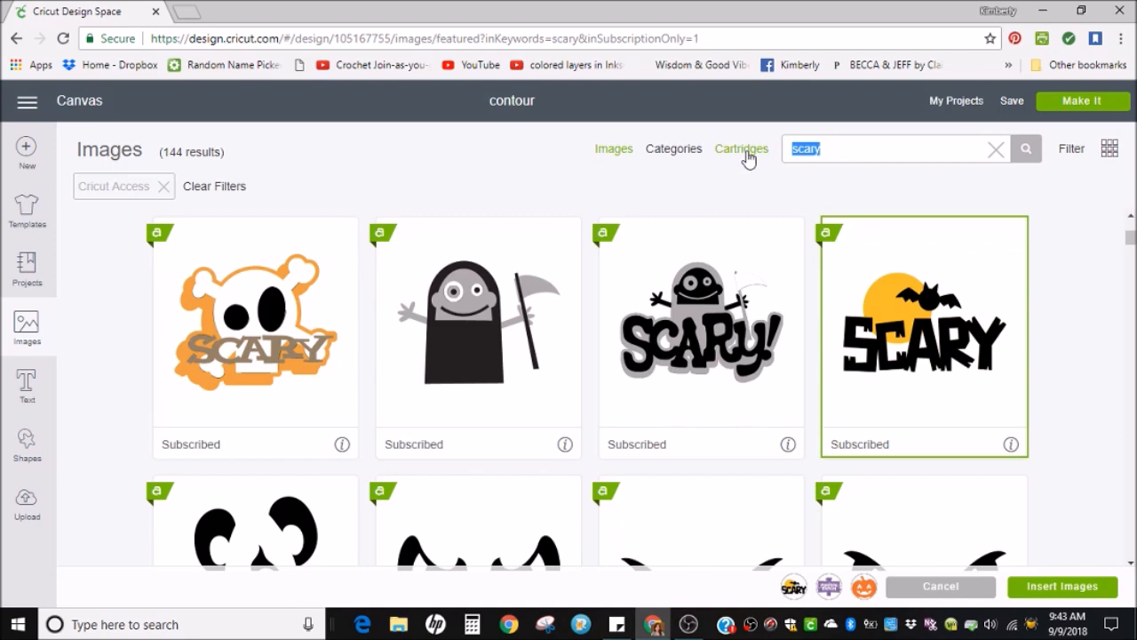
pyautogui.press('BackSpace')
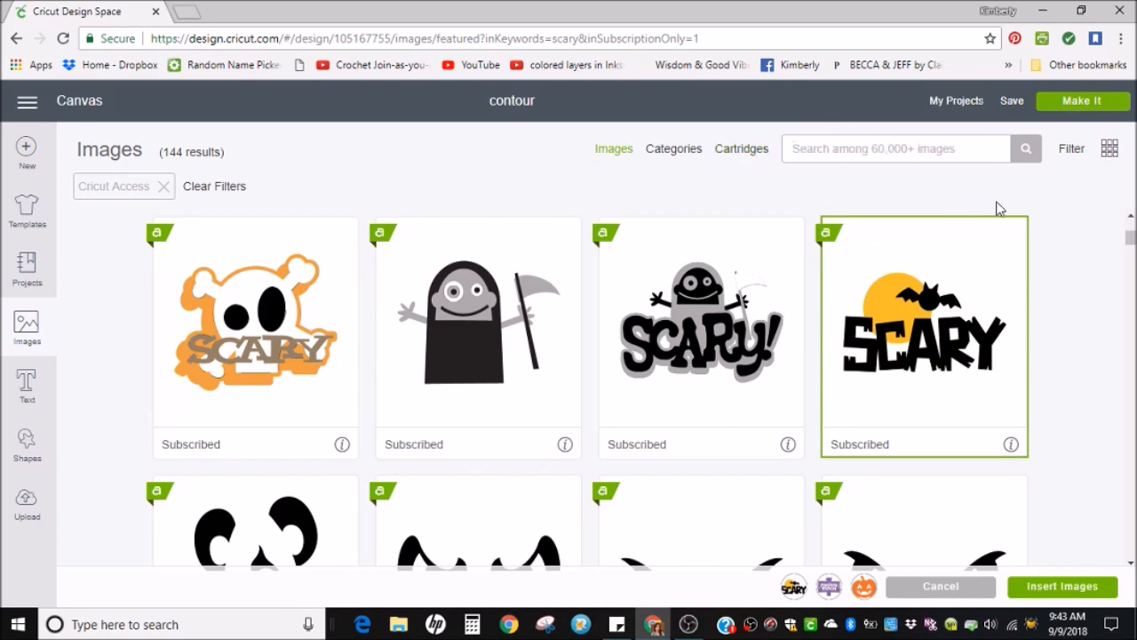
pyautogui.write('damas')
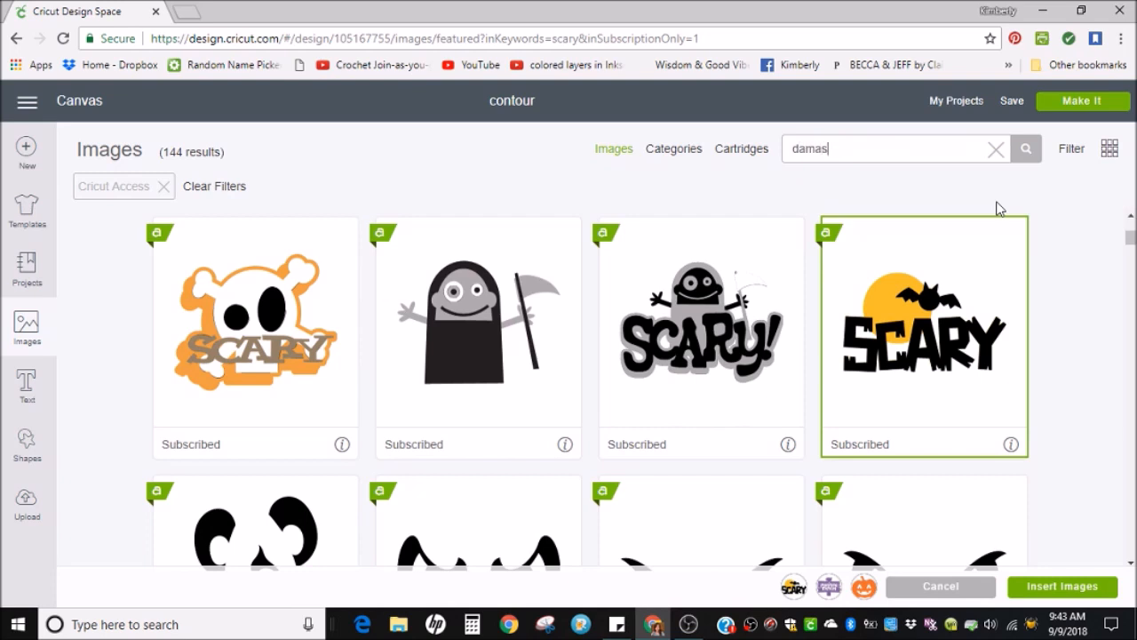
pyautogui.write('k pumpkin')
pyautogui.click(1026, 149)
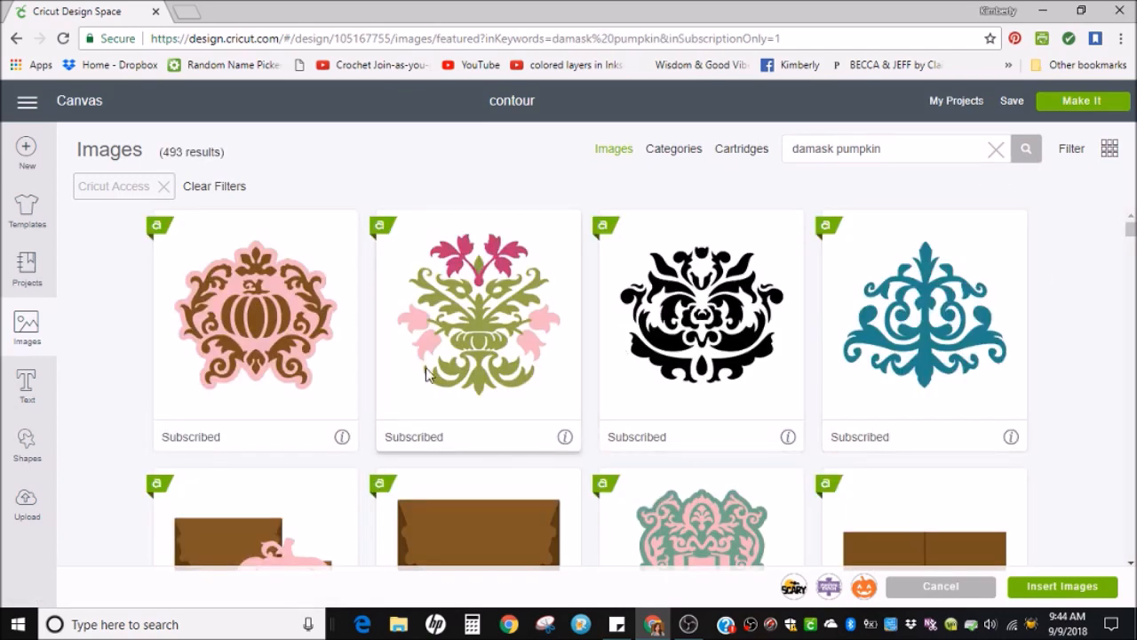
# Check and select the pink and brown Damask Pumpkin, and insert all four selected images onto the canvas
pyautogui.click(343, 437)
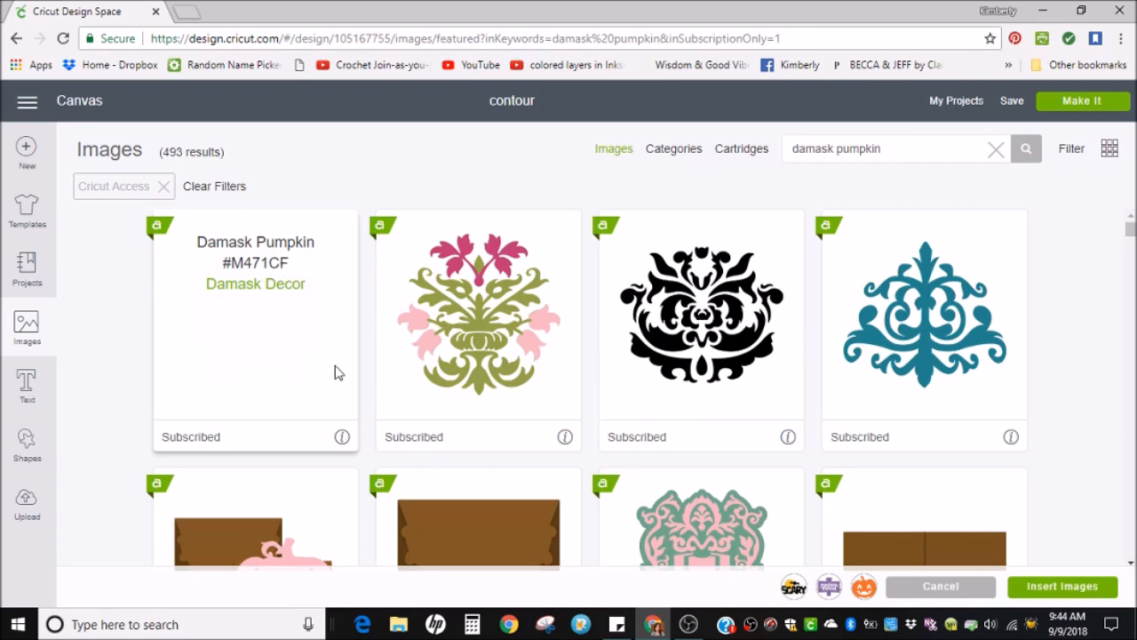
pyautogui.click(342, 437)
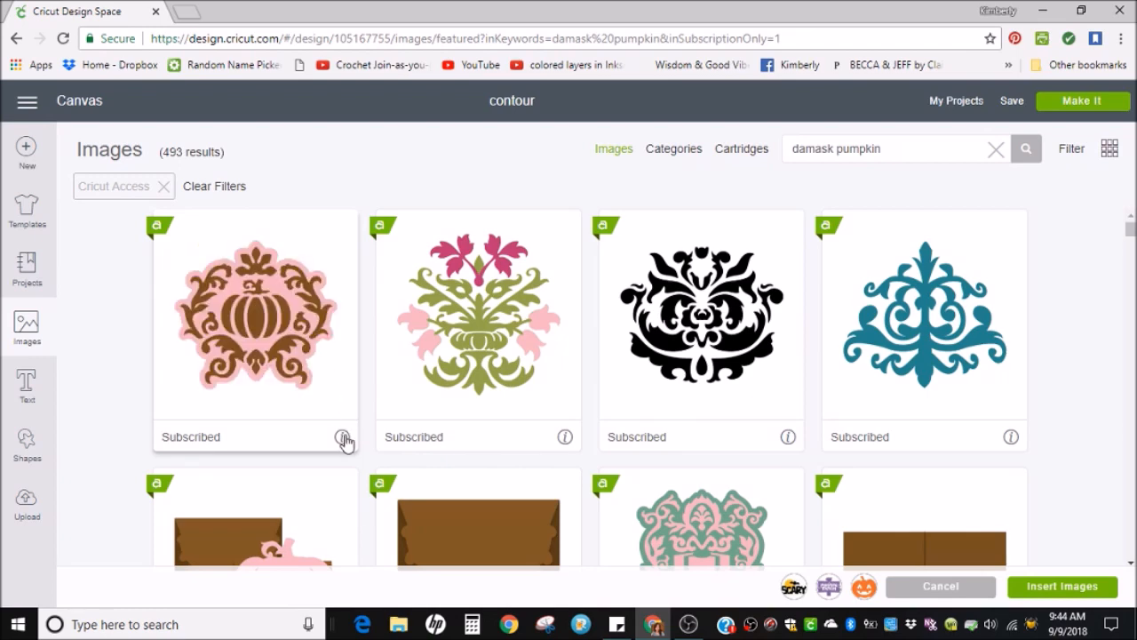
pyautogui.click(308, 311)
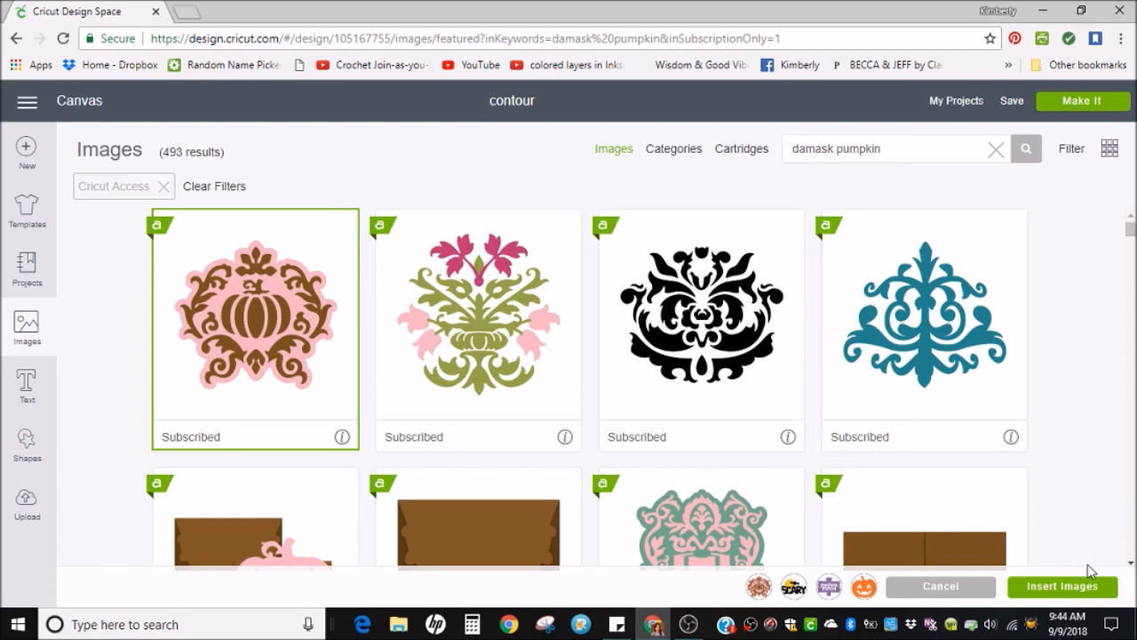
pyautogui.click(1077, 590)
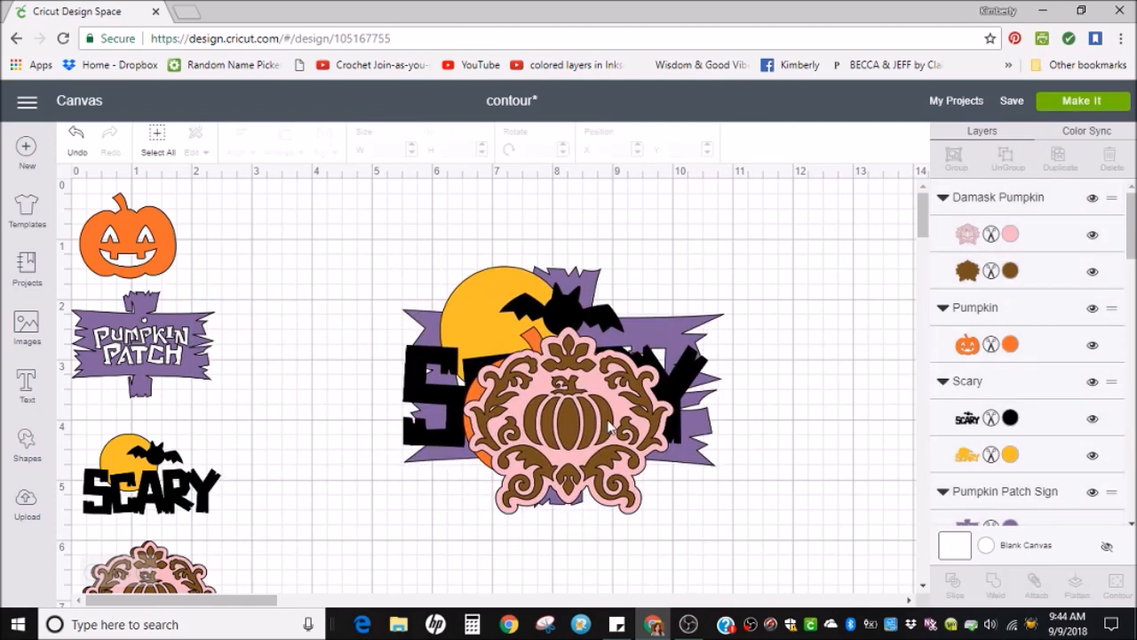
# Move the inserted Damask Pumpkin left on the canvas and shrink it to about 2.25 by 1.99 inches
pyautogui.moveTo(611, 429); pyautogui.dragTo(543, 426)
pyautogui.moveTo(624, 538); pyautogui.dragTo(555, 475)
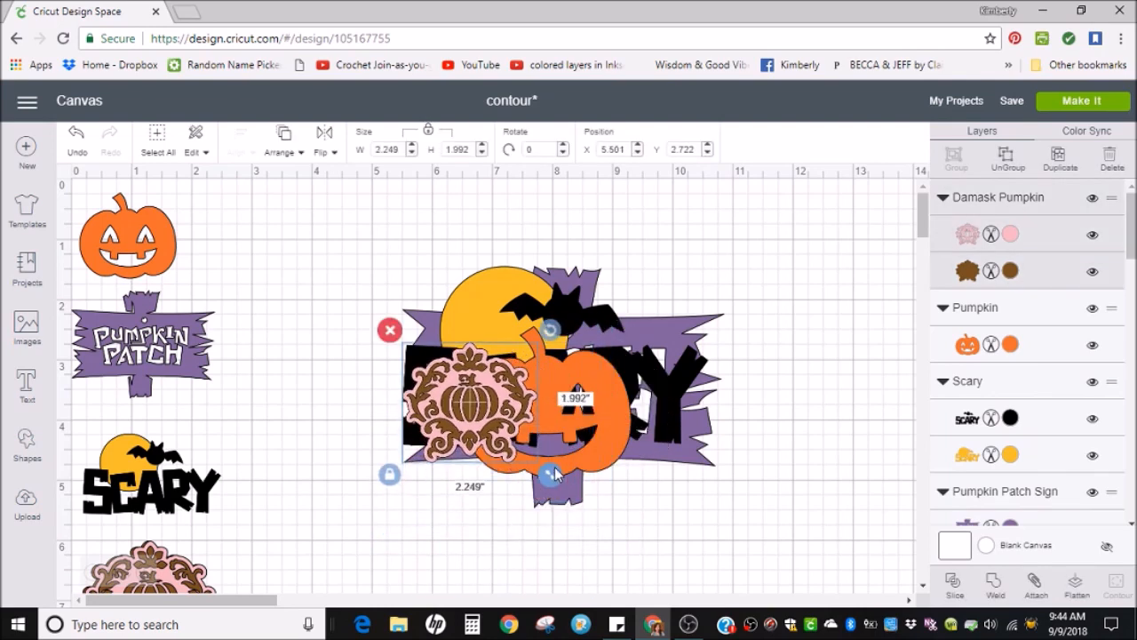
# Delete the overlapping pile of newly inserted images in the middle of the canvas, keeping the four small images along the edge
pyautogui.scroll(-1, 327, 408)
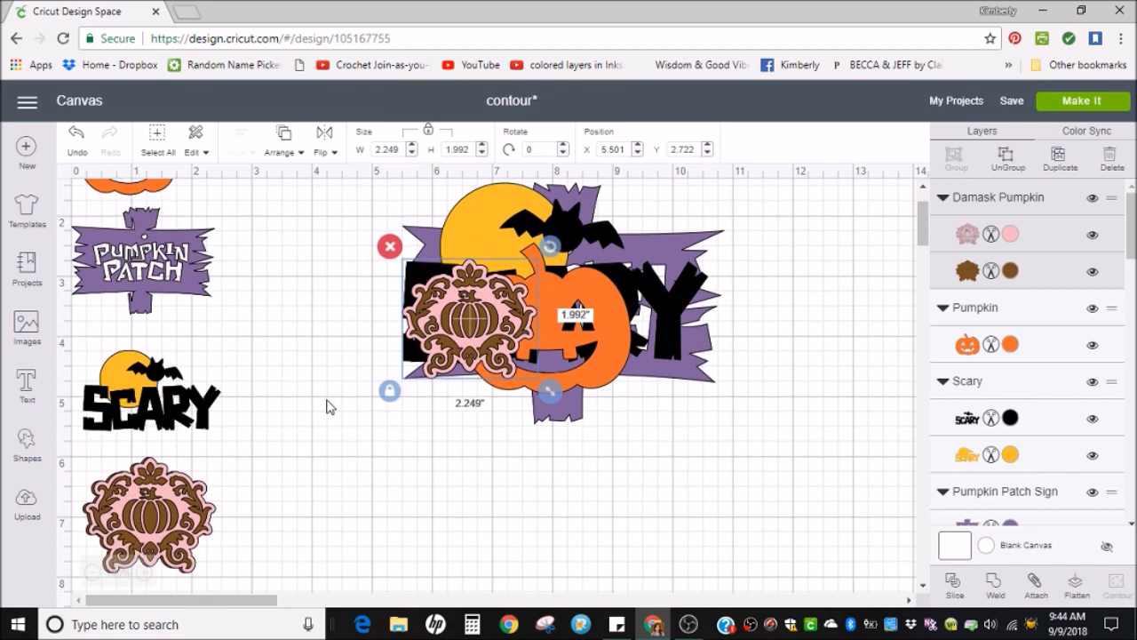
pyautogui.scroll(-1, 327, 406)
pyautogui.scroll(2, 327, 407)
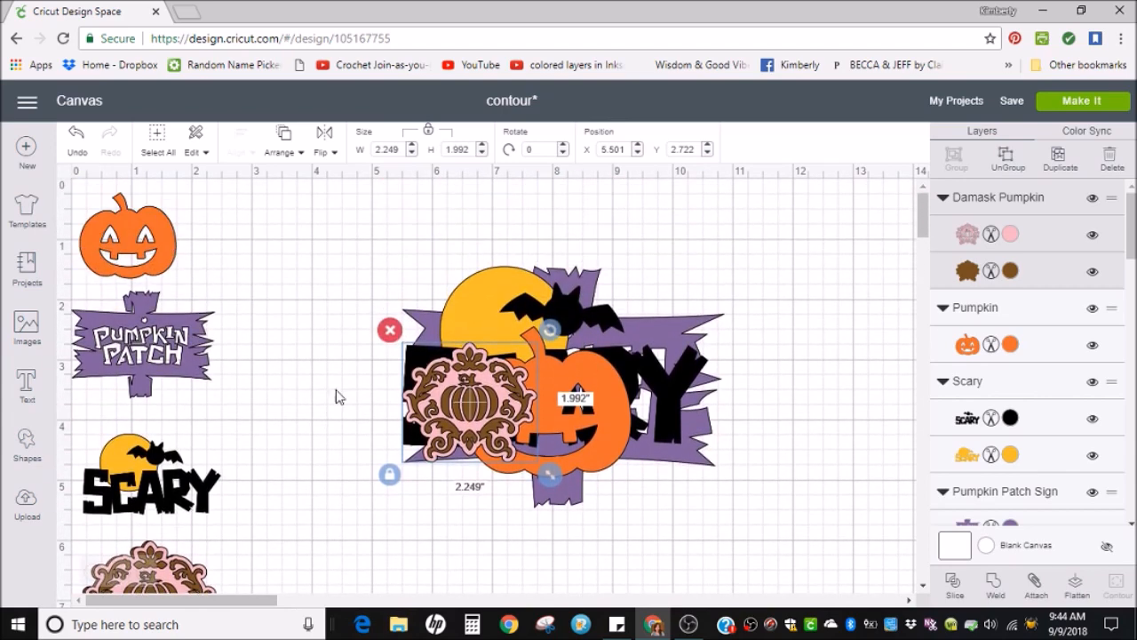
pyautogui.moveTo(364, 242); pyautogui.dragTo(736, 538)
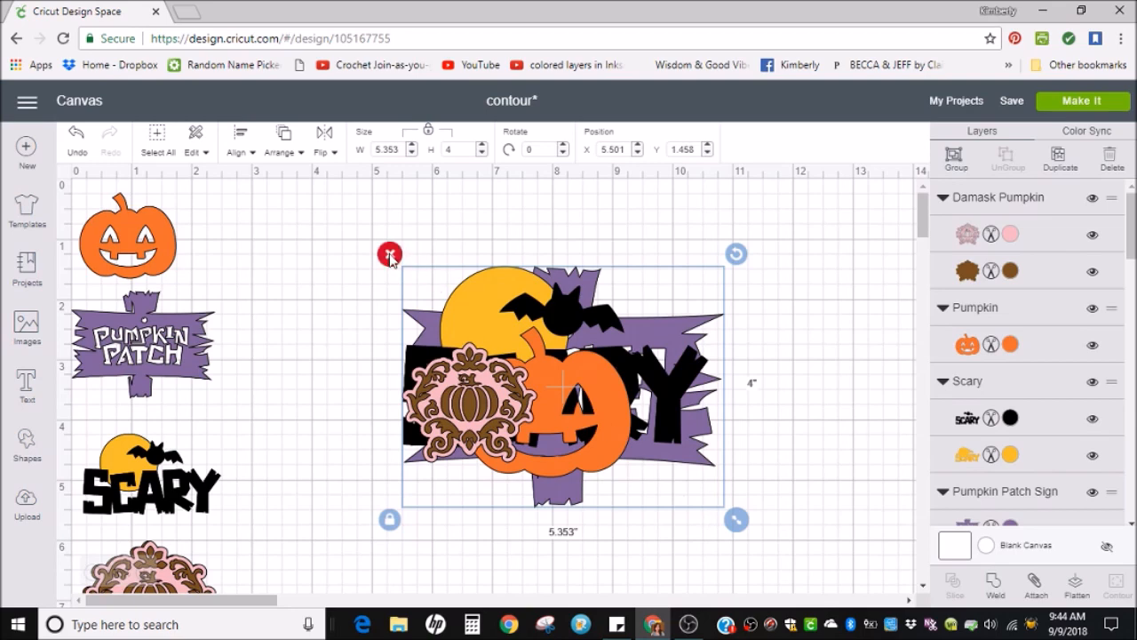
pyautogui.click(389, 255)
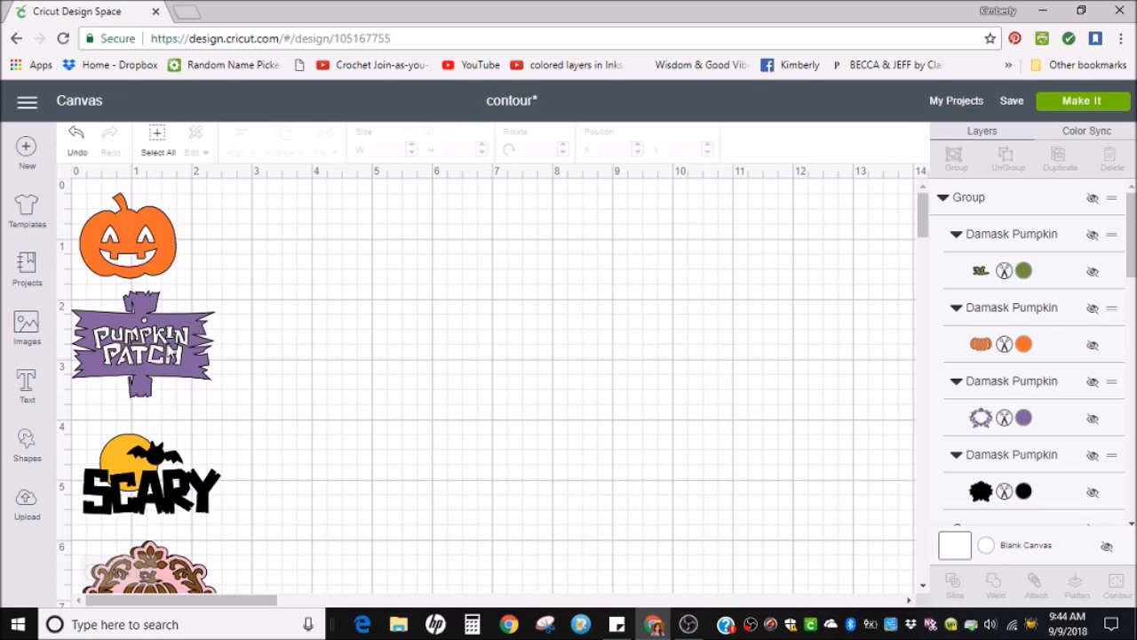
pyautogui.scroll(-4, 319, 330)
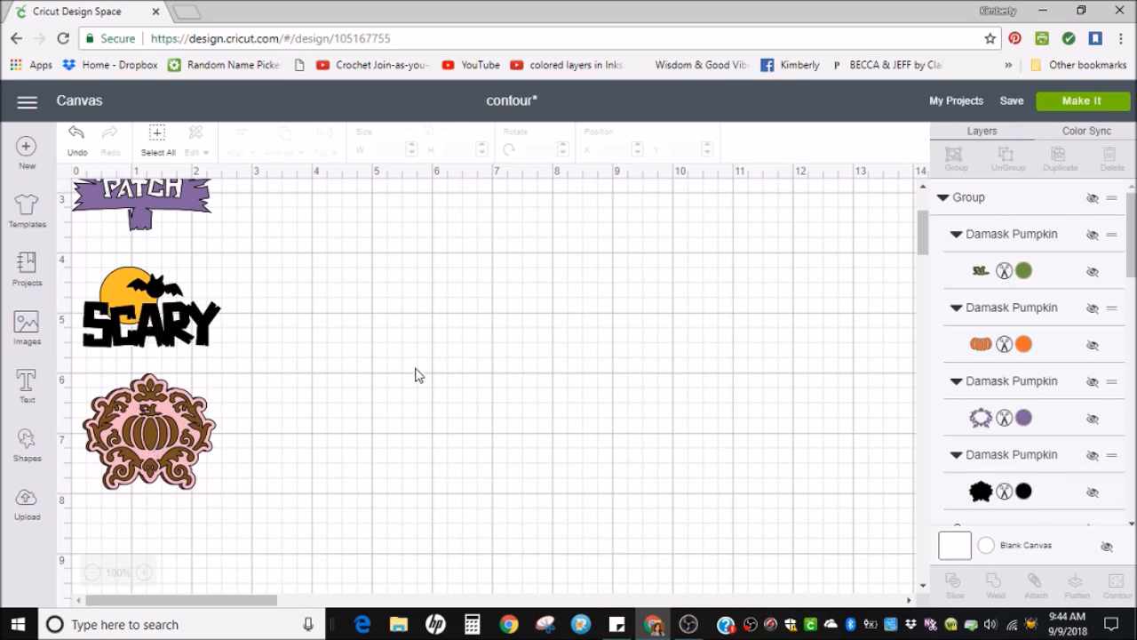
pyautogui.scroll(4, 415, 374)
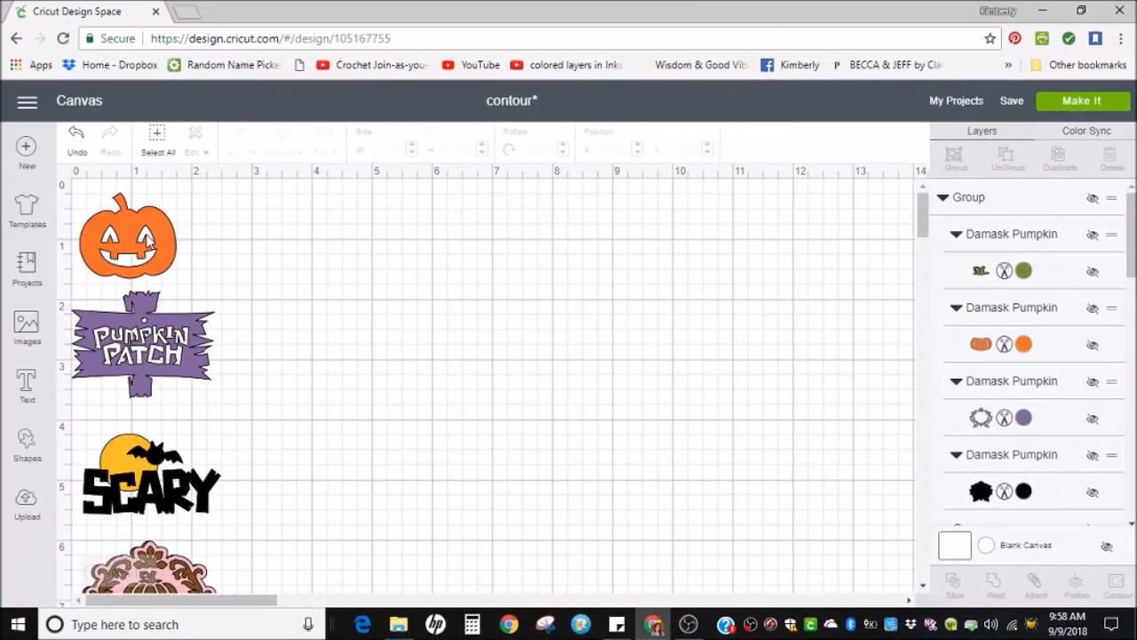
# Duplicate the small jack-o'-lantern, place the copy to its right, and enlarge it to about 2.36 by 2.1 inches
pyautogui.click(149, 242)
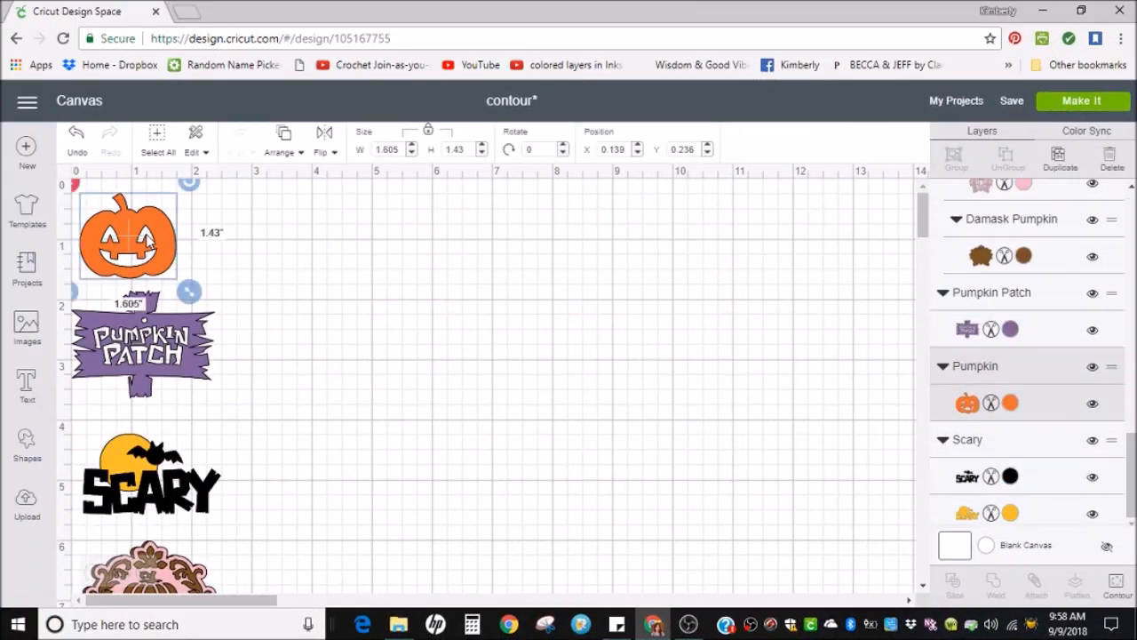
pyautogui.click(1057, 158)
pyautogui.moveTo(165, 279); pyautogui.dragTo(339, 278)
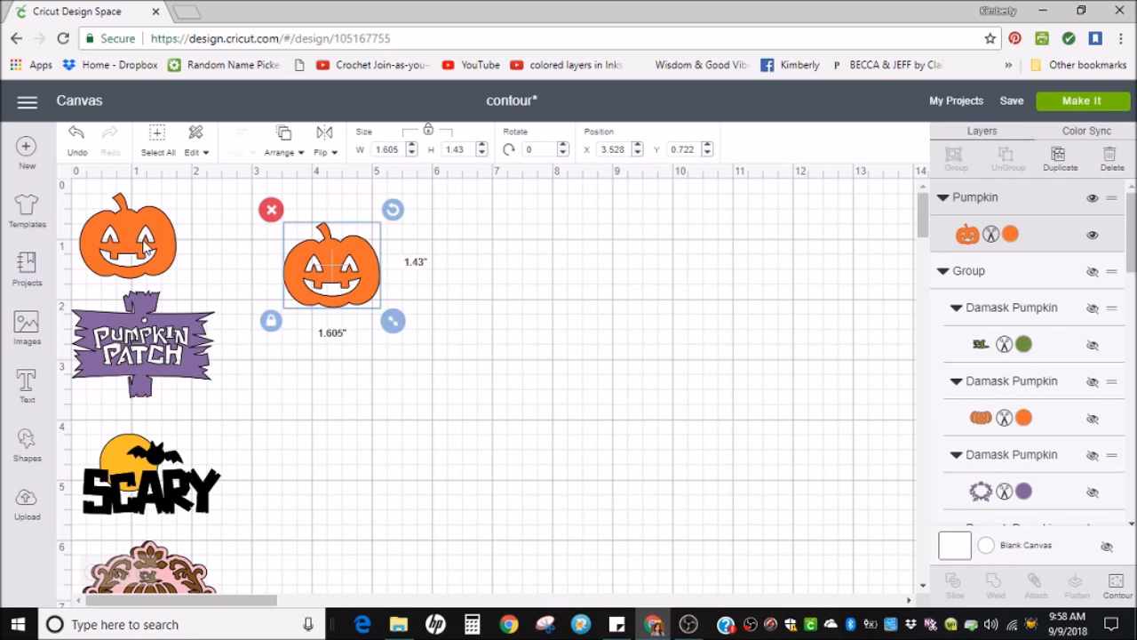
pyautogui.moveTo(396, 324); pyautogui.dragTo(436, 360)
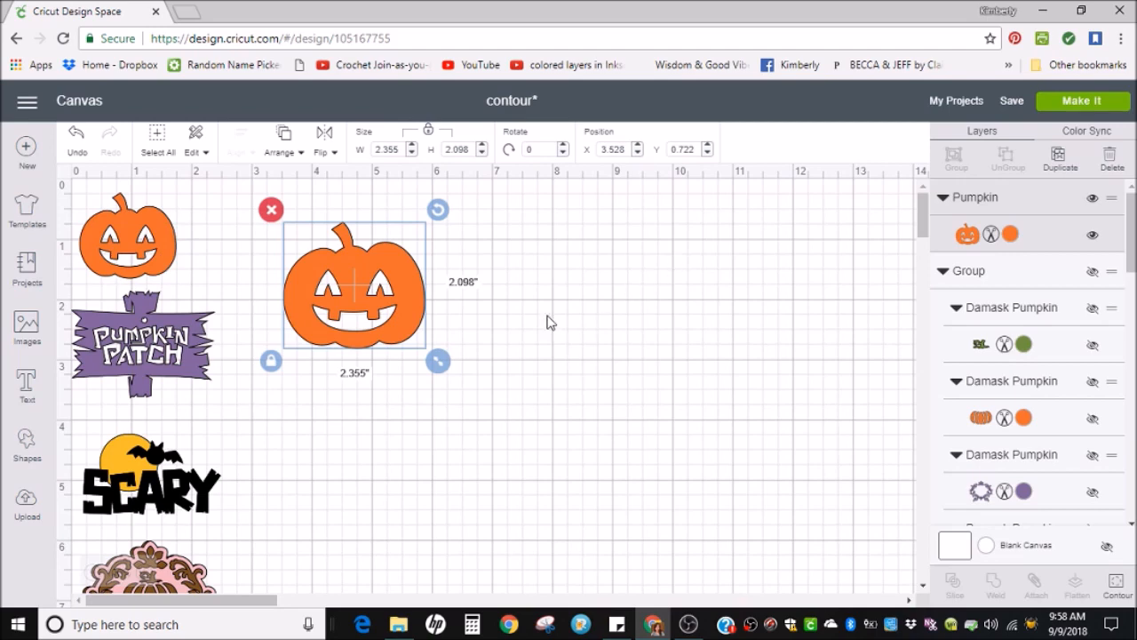
pyautogui.click(505, 334)
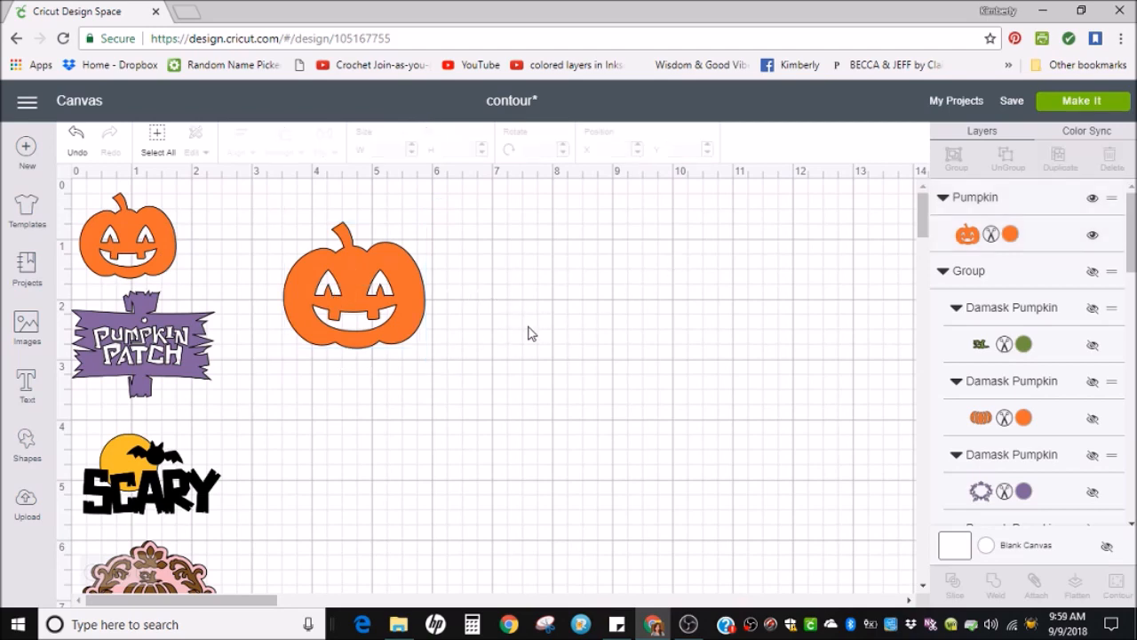
# Use Contour on the enlarged jack-o'-lantern to hide all contours, leaving a solid pumpkin shape
pyautogui.click(399, 283)
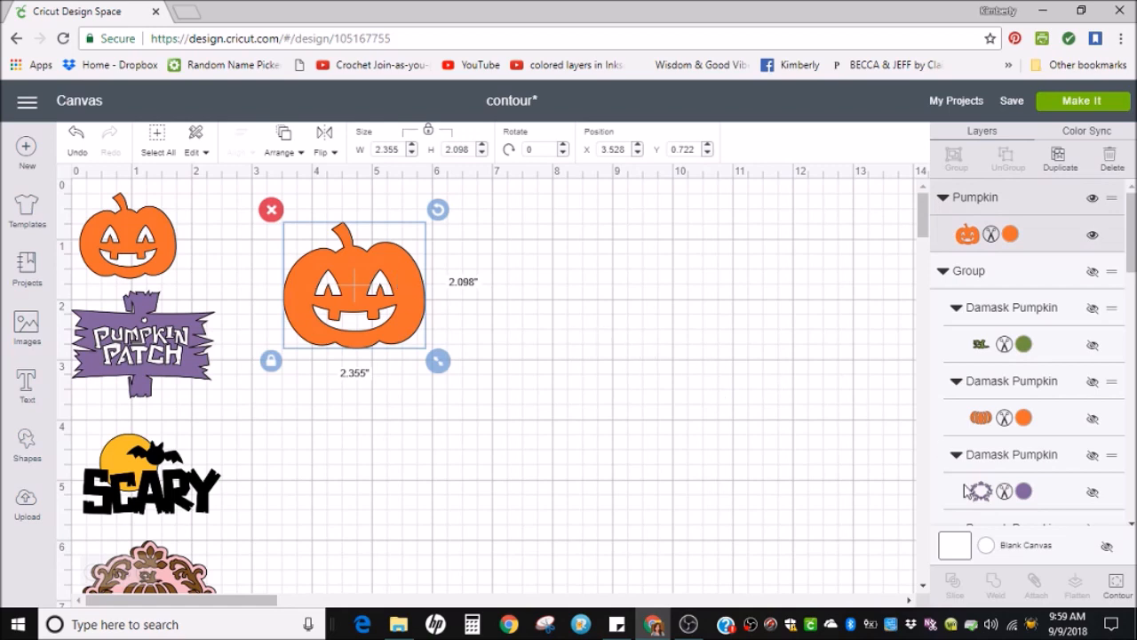
pyautogui.click(1116, 582)
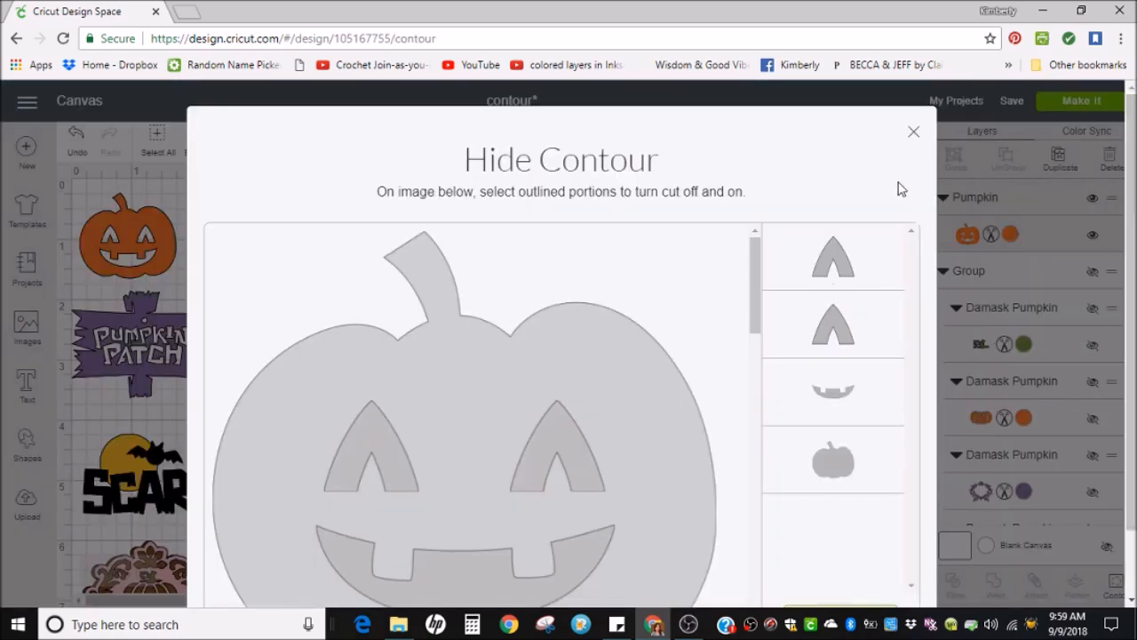
pyautogui.scroll(-1, 908, 259)
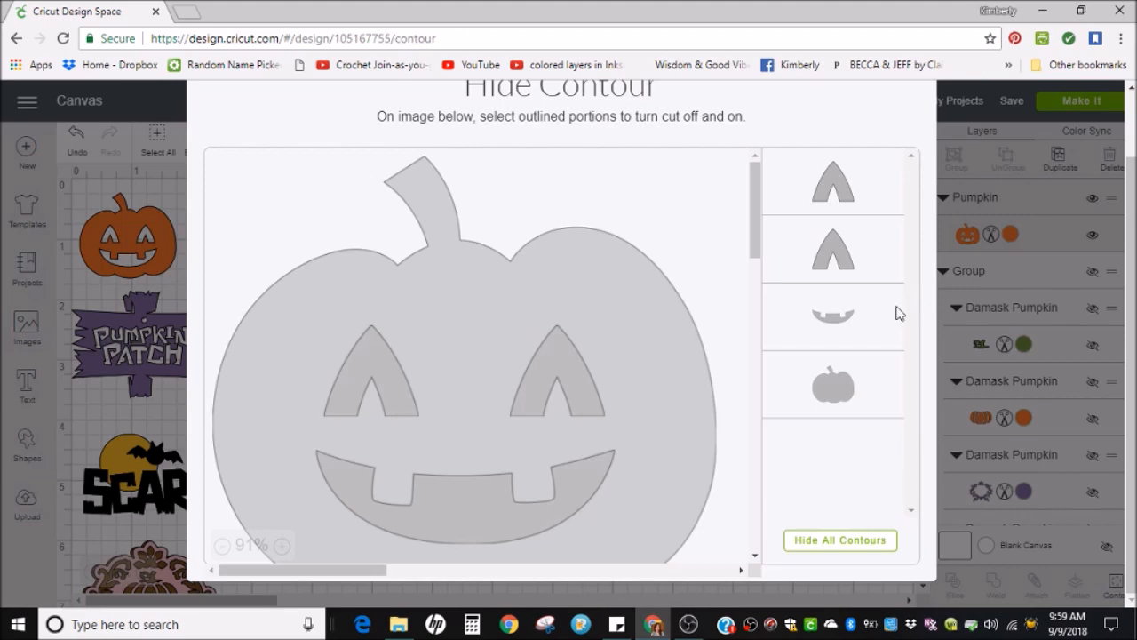
pyautogui.click(839, 544)
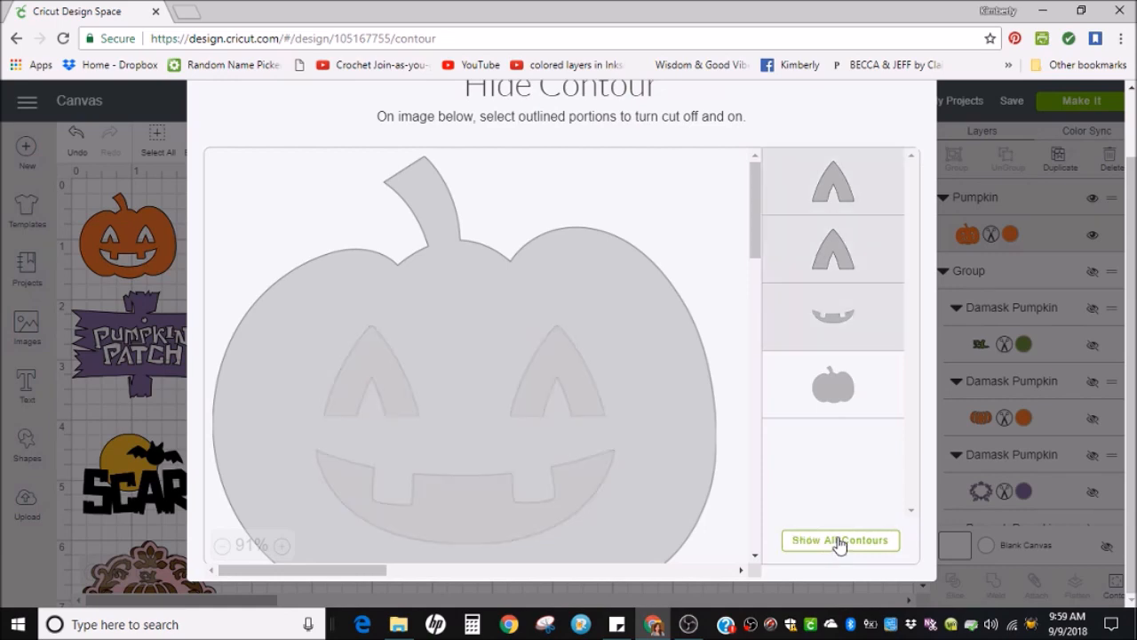
pyautogui.scroll(1, 915, 197)
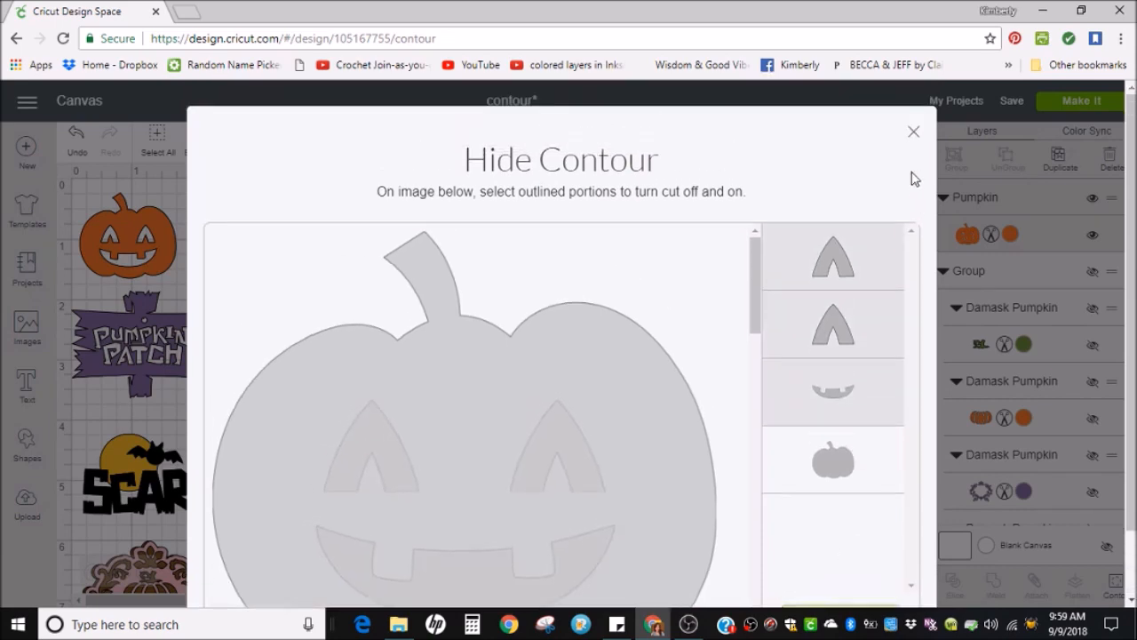
pyautogui.click(917, 132)
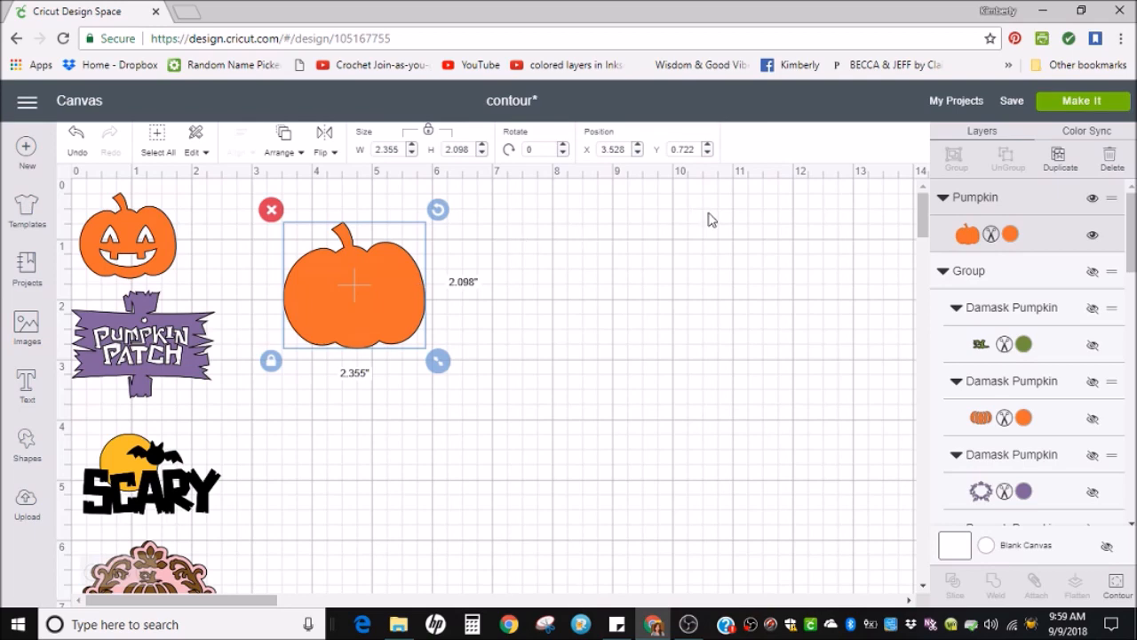
# Duplicate the solid pumpkin to its right, and use Contour on the copy to show the eyes and mouth and hide the pumpkin outline
pyautogui.click(1059, 160)
pyautogui.moveTo(427, 327); pyautogui.dragTo(591, 292)
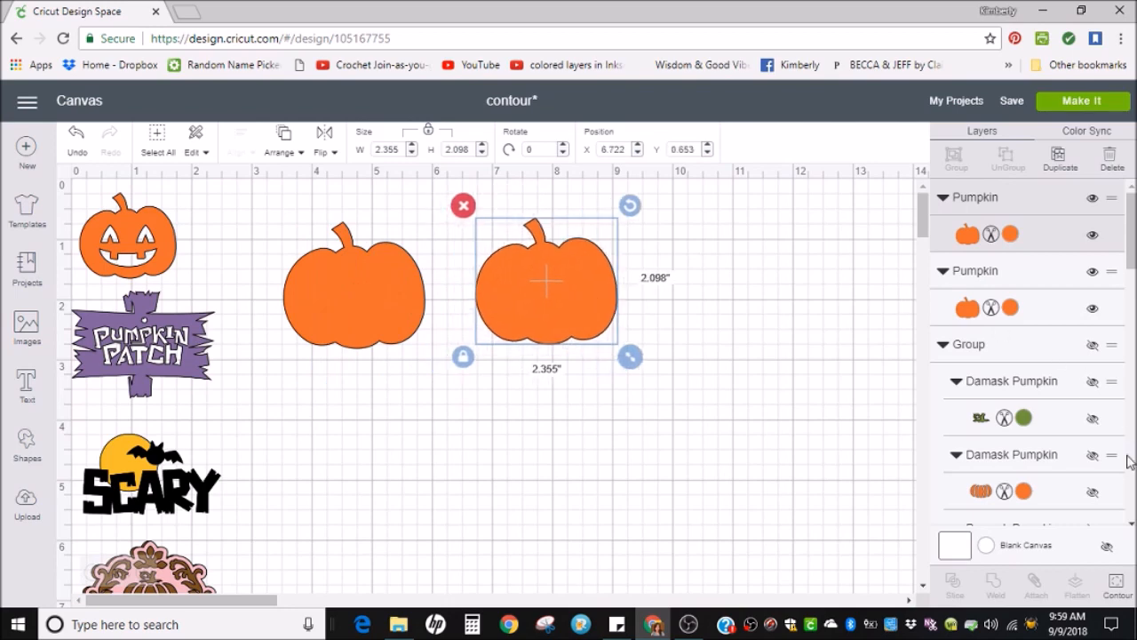
pyautogui.click(1116, 582)
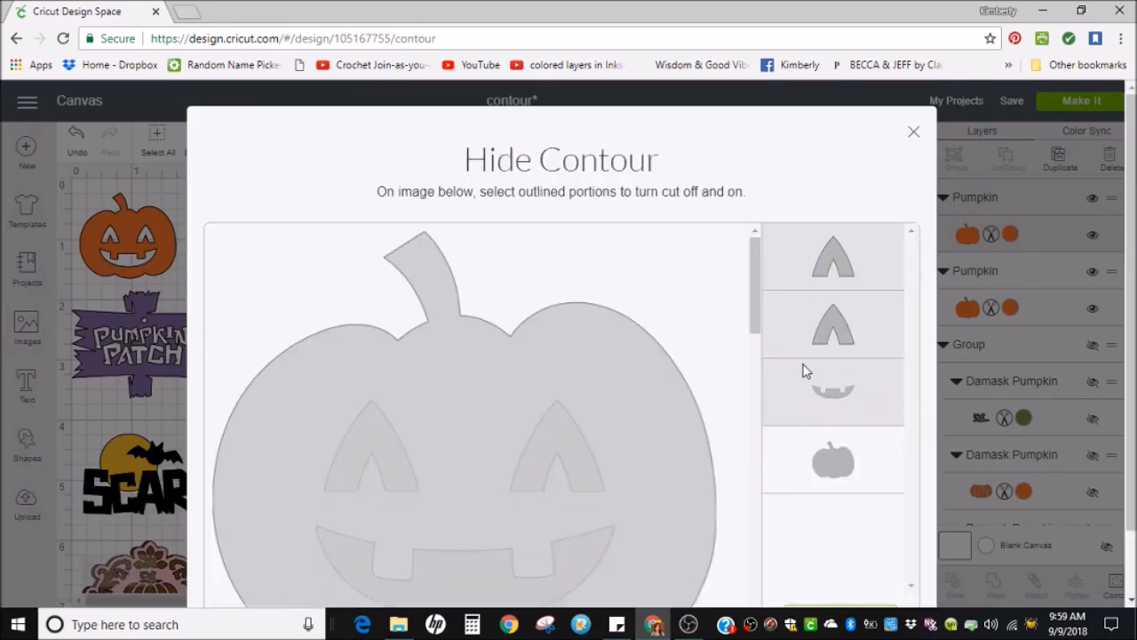
pyautogui.scroll(-1, 929, 367)
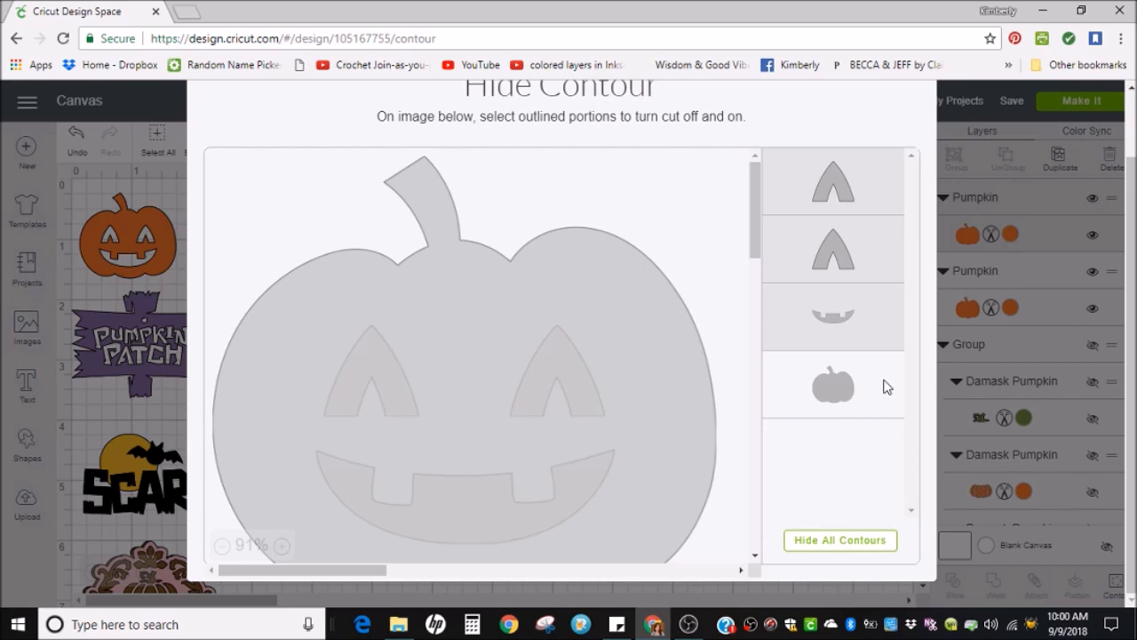
pyautogui.click(849, 309)
pyautogui.click(836, 252)
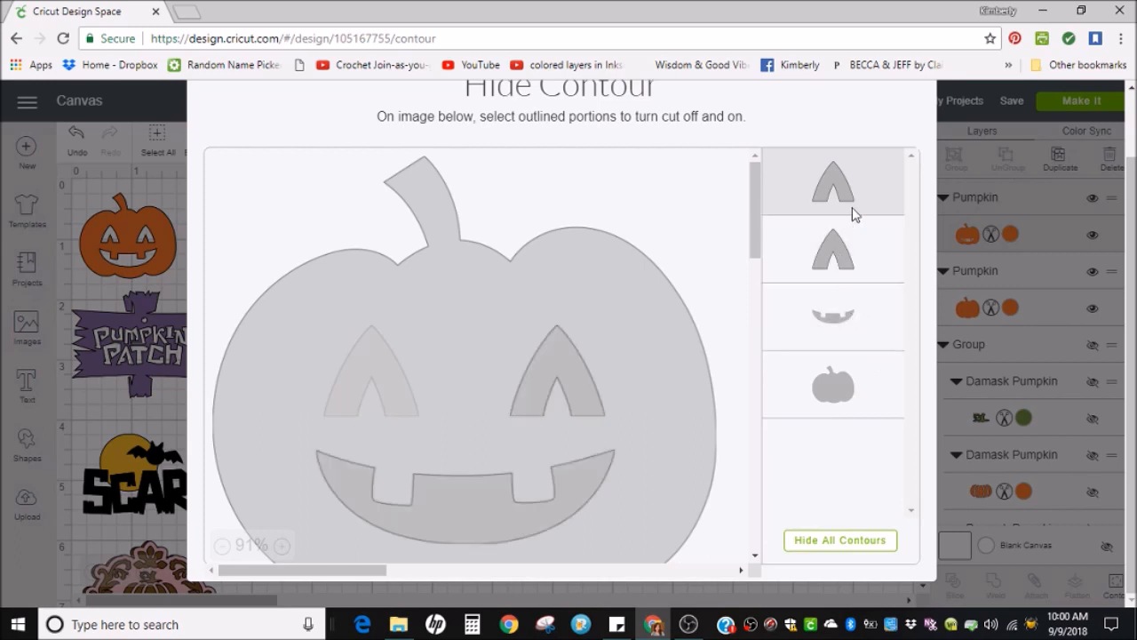
pyautogui.click(844, 195)
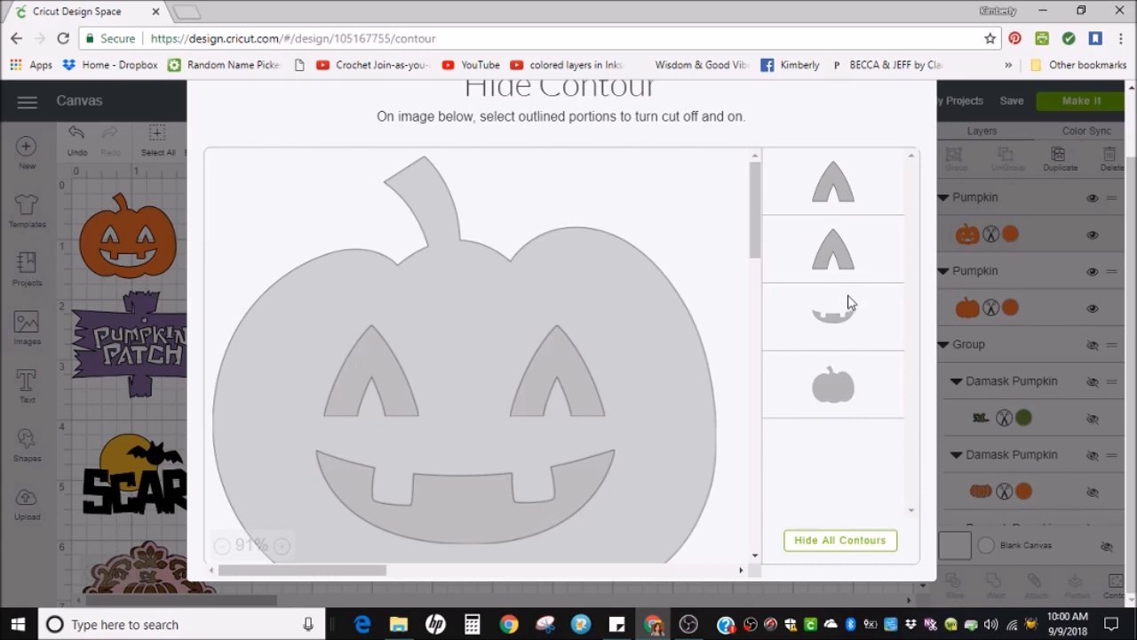
pyautogui.click(840, 390)
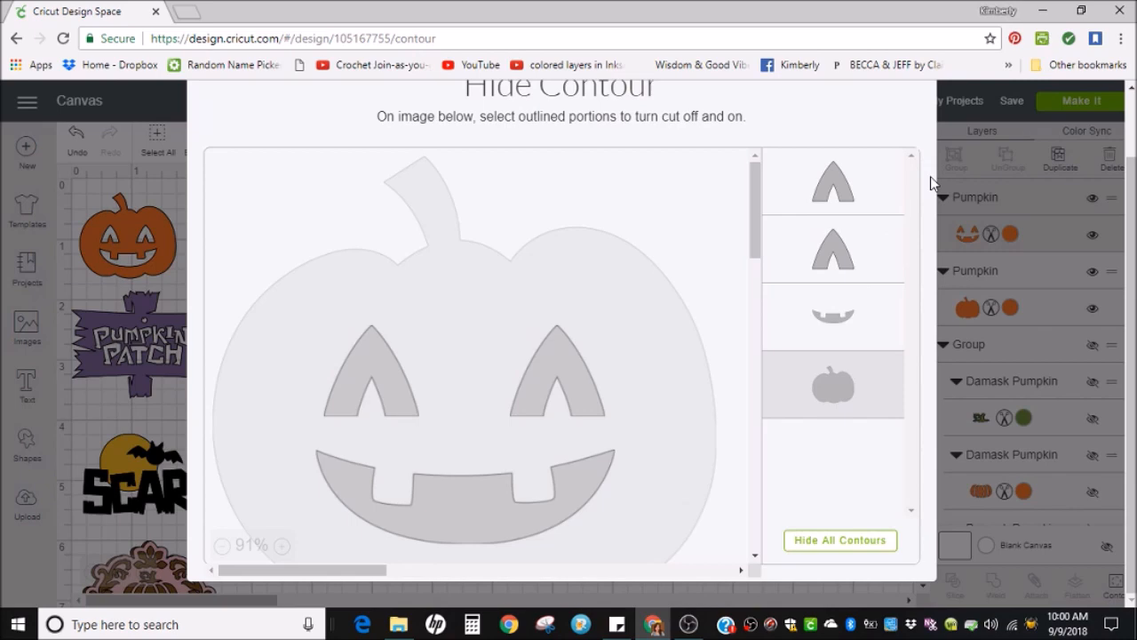
pyautogui.scroll(2, 931, 185)
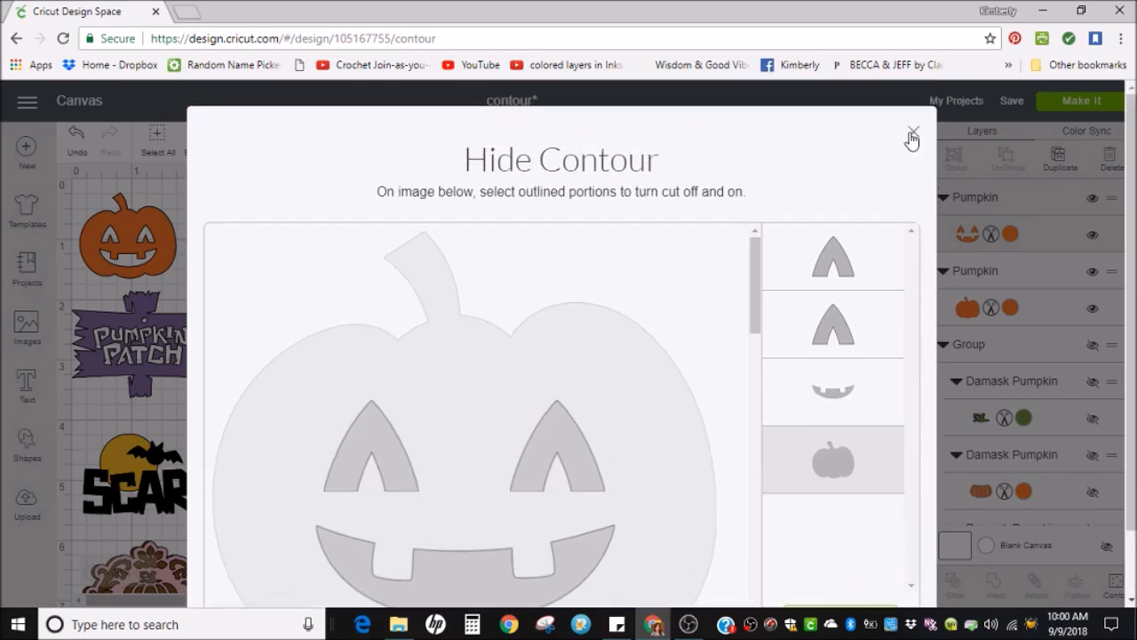
pyautogui.click(913, 136)
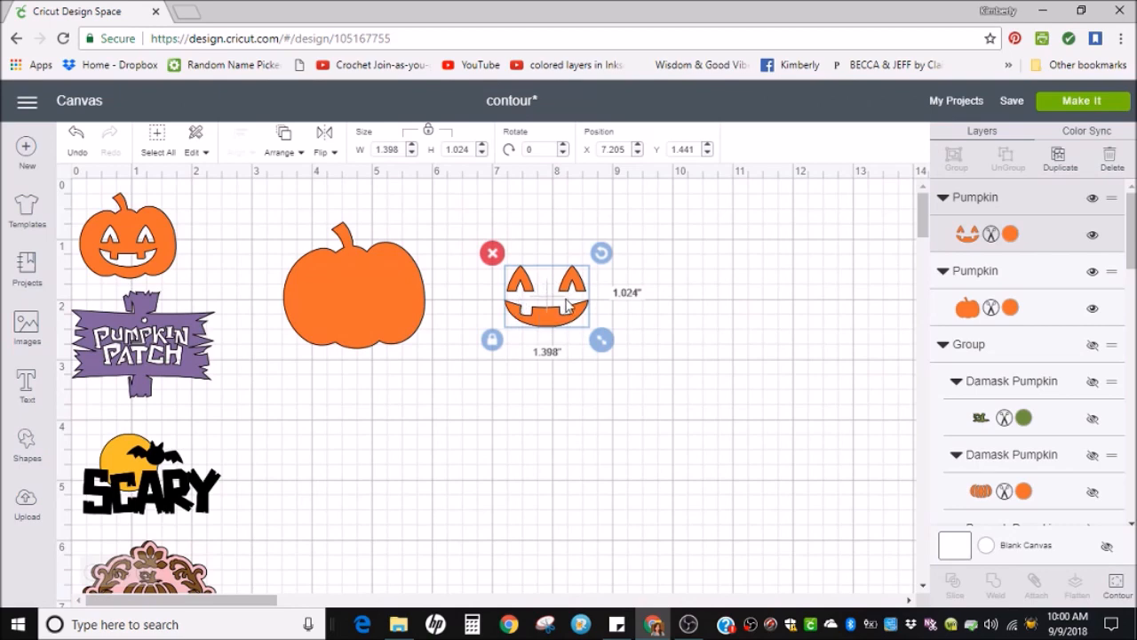
# Change the color of the separate eyes-and-mouth layer to the yellow from the project colors
pyautogui.click(1011, 234)
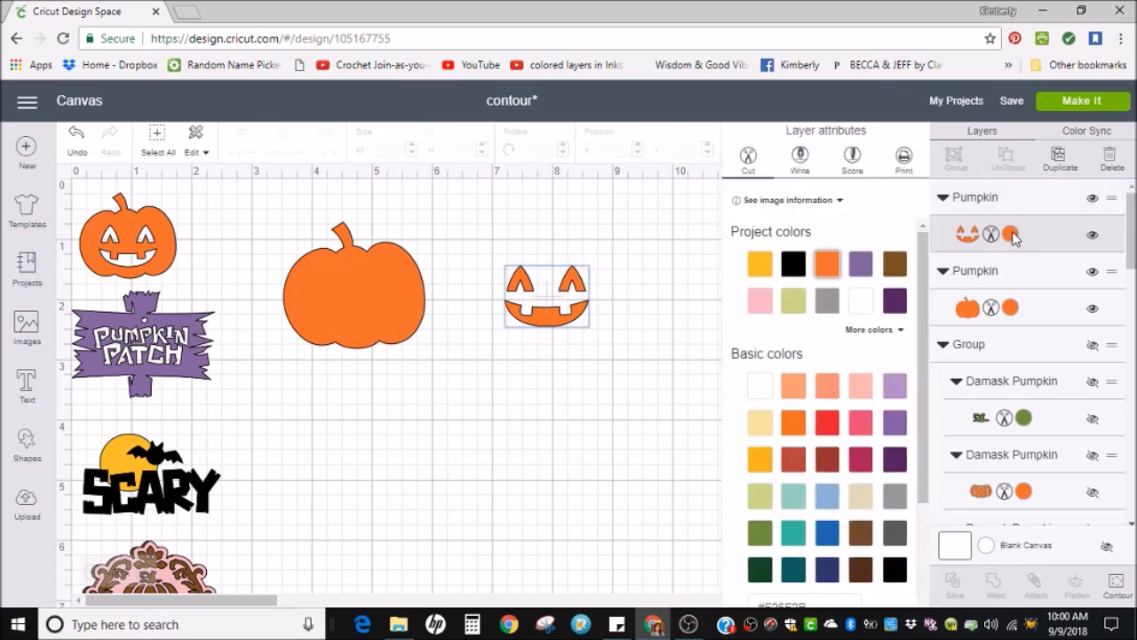
pyautogui.click(762, 265)
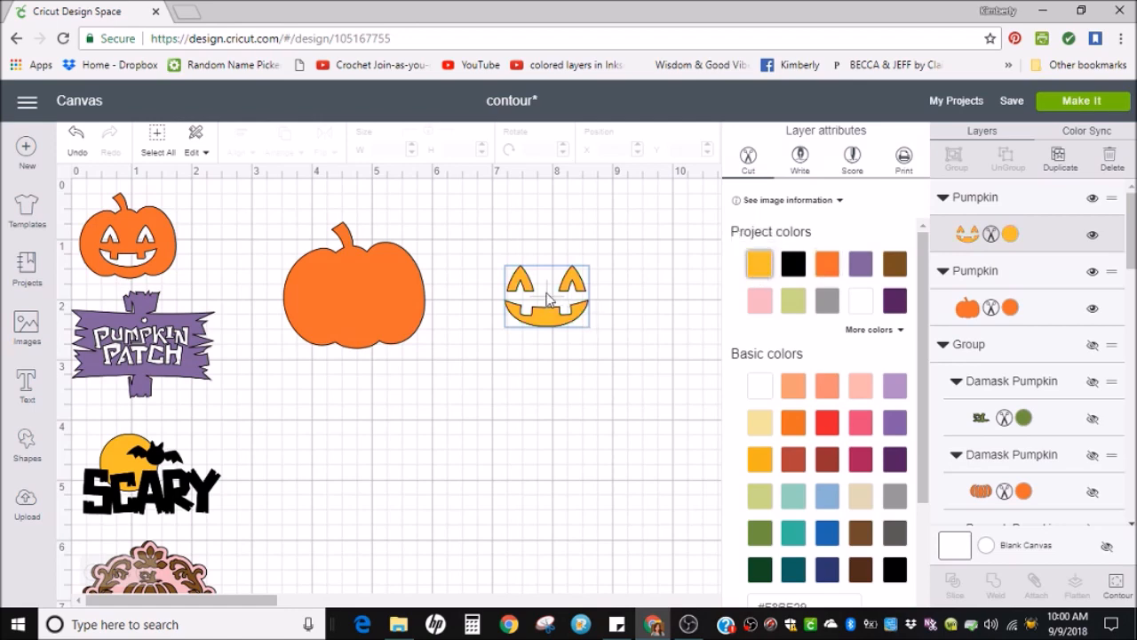
pyautogui.click(518, 460)
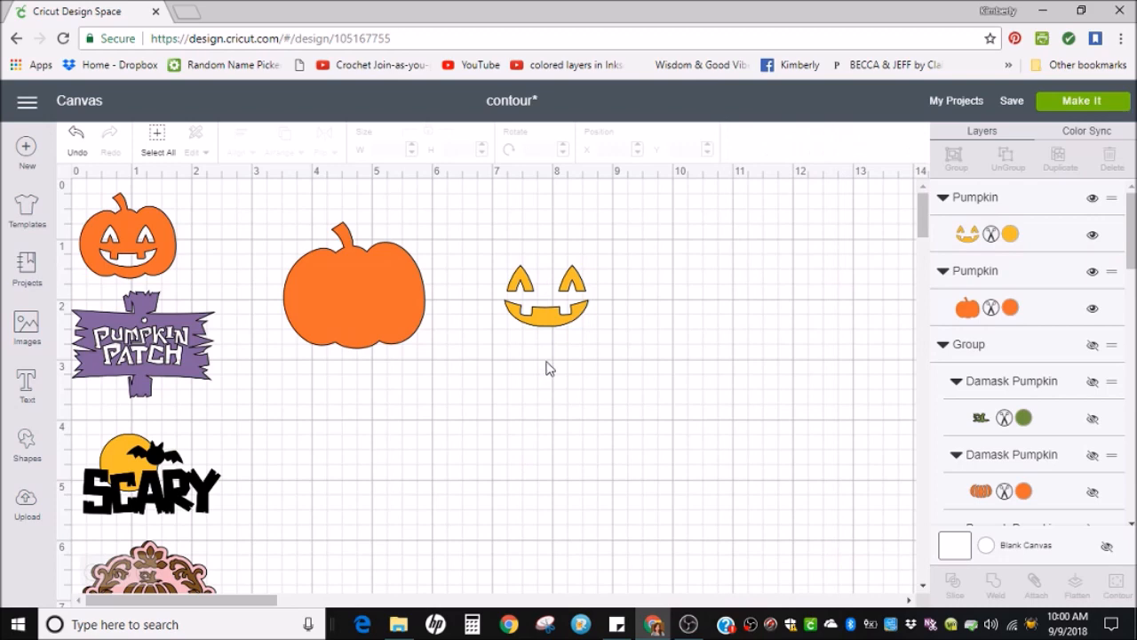
# Position the yellow eyes and mouth on the solid orange pumpkin to form the jack-o'-lantern's face
pyautogui.moveTo(543, 320); pyautogui.dragTo(349, 313)
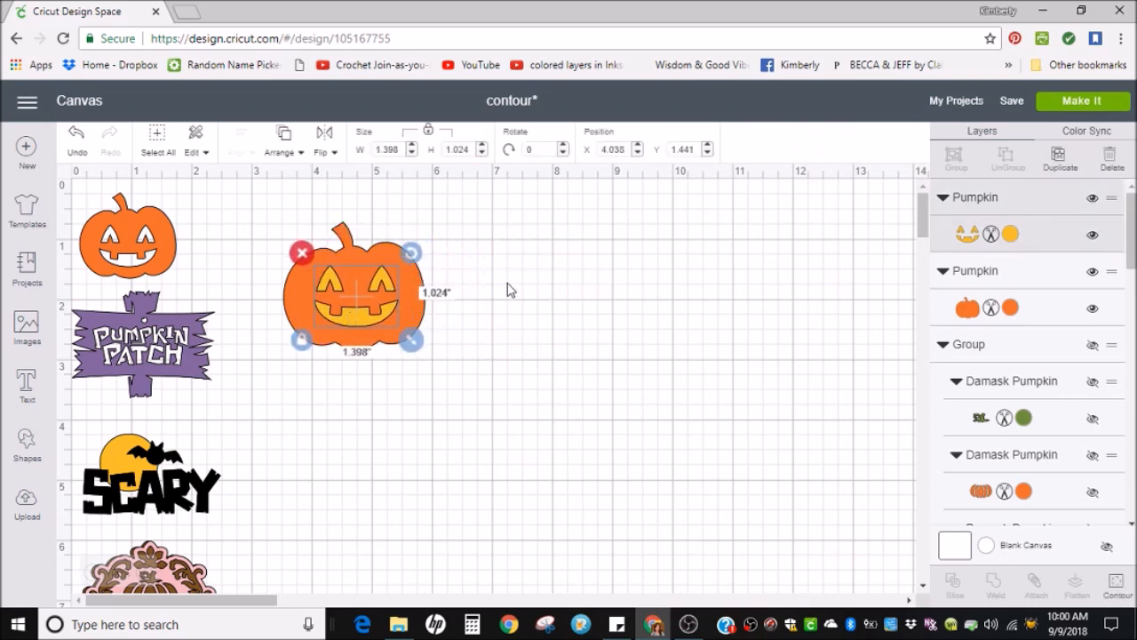
pyautogui.click(563, 279)
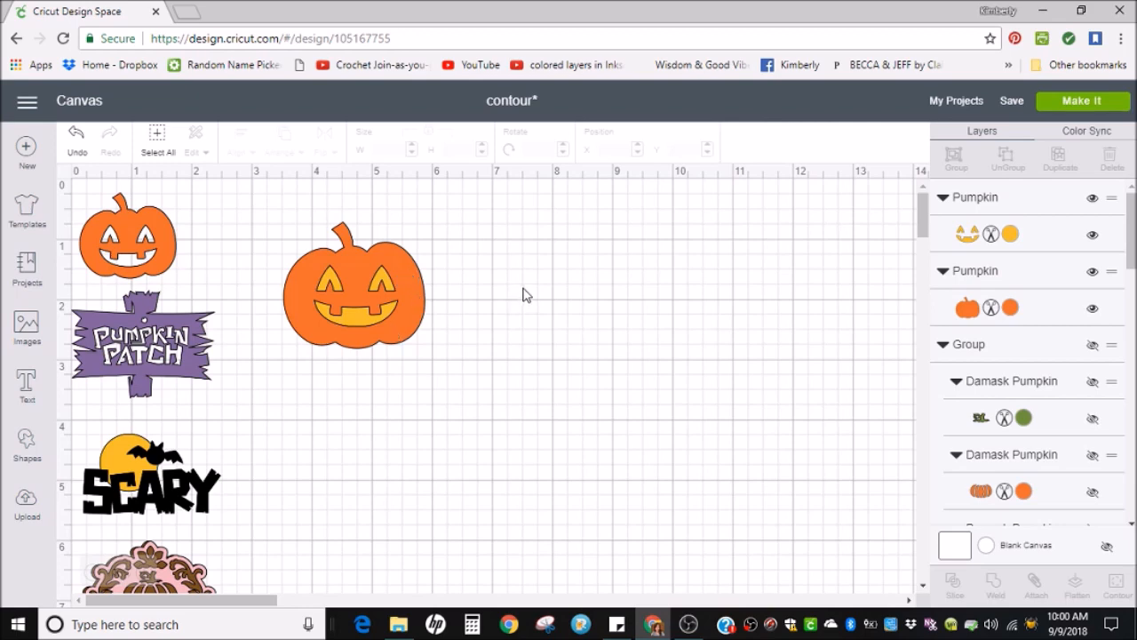
pyautogui.click(360, 313)
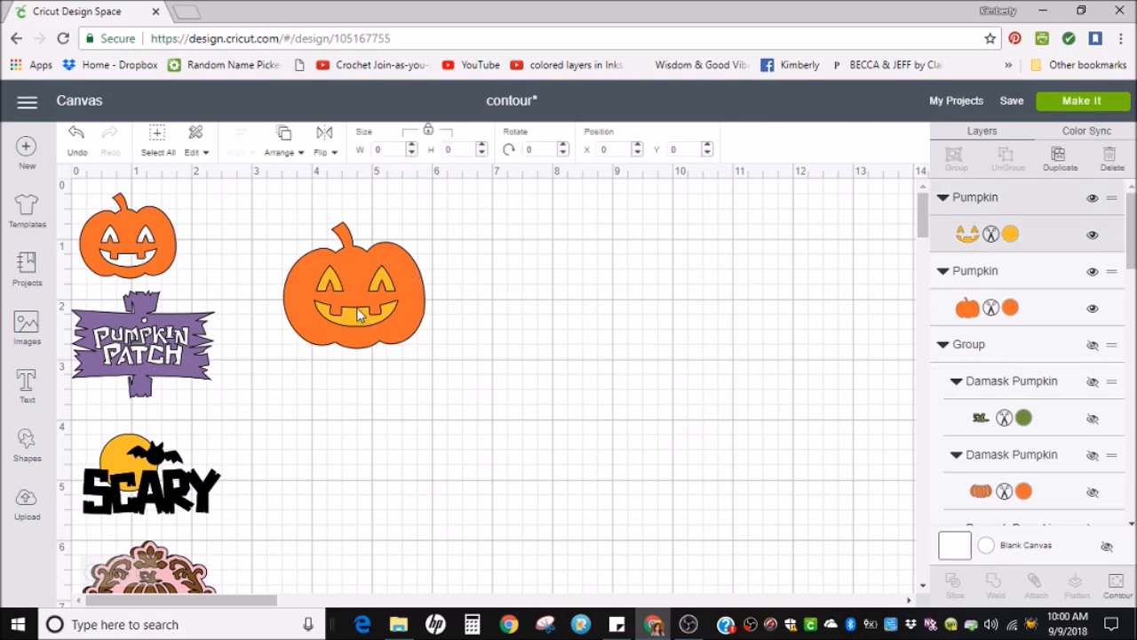
pyautogui.click(486, 293)
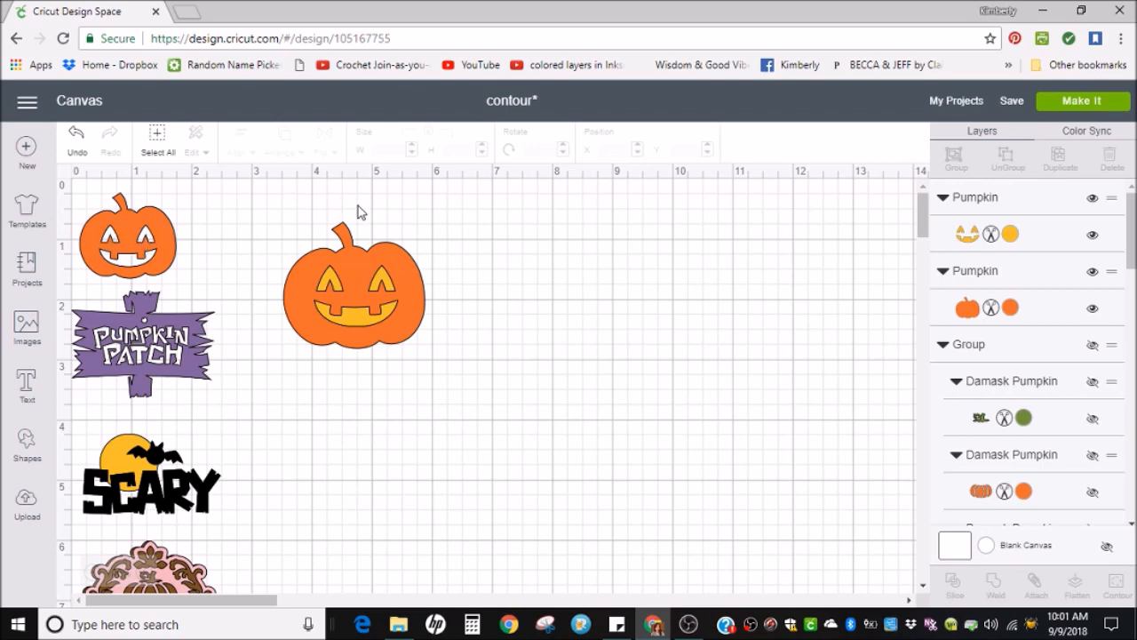
# Group the yellow face with the orange pumpkin and shrink the group to roughly the original jack-o'-lantern's size
pyautogui.moveTo(260, 204); pyautogui.dragTo(460, 362)
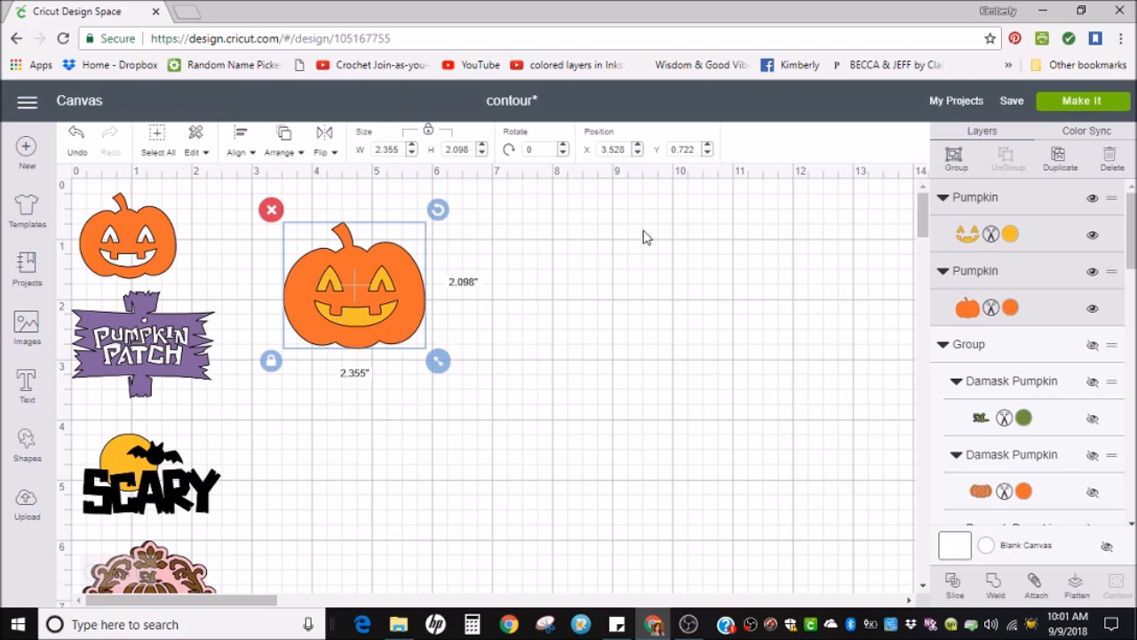
pyautogui.click(952, 158)
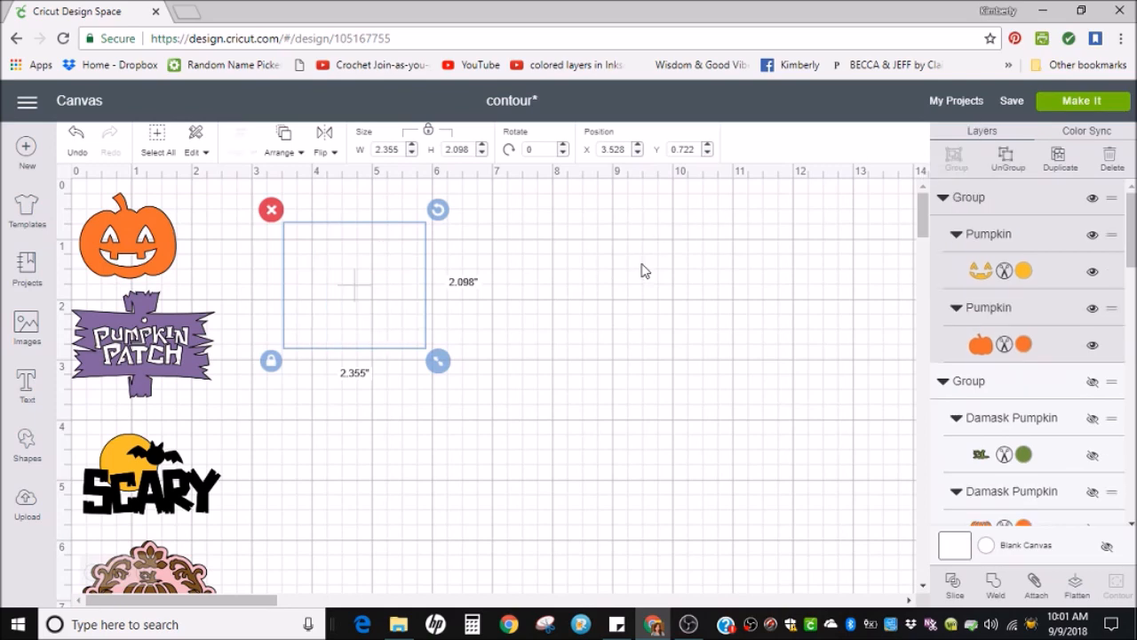
pyautogui.moveTo(442, 361); pyautogui.dragTo(400, 337)
# Move the grouped two-color jack-o'-lantern right and down toward the middle of the canvas
pyautogui.moveTo(345, 271); pyautogui.dragTo(502, 394)
pyautogui.click(480, 283)
pyautogui.click(692, 258)
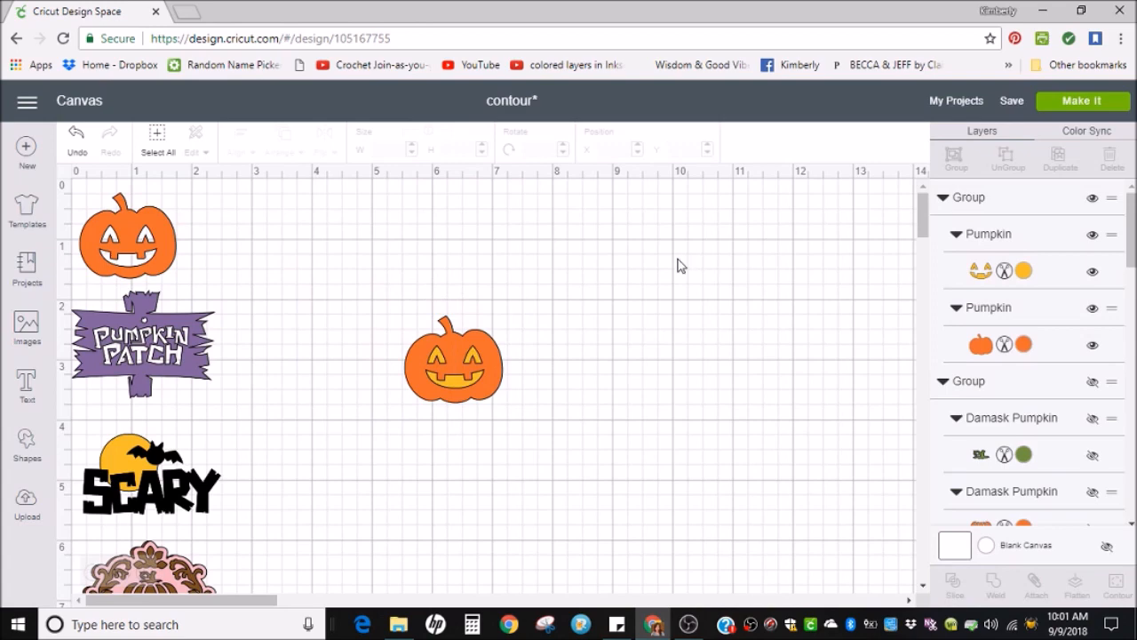
pyautogui.click(451, 357)
pyautogui.moveTo(450, 358)
pyautogui.mouseDown()
pyautogui.moveTo(669, 263)
pyautogui.moveTo(462, 359)
pyautogui.moveTo(467, 352)
pyautogui.mouseUp()
pyautogui.click(664, 325)
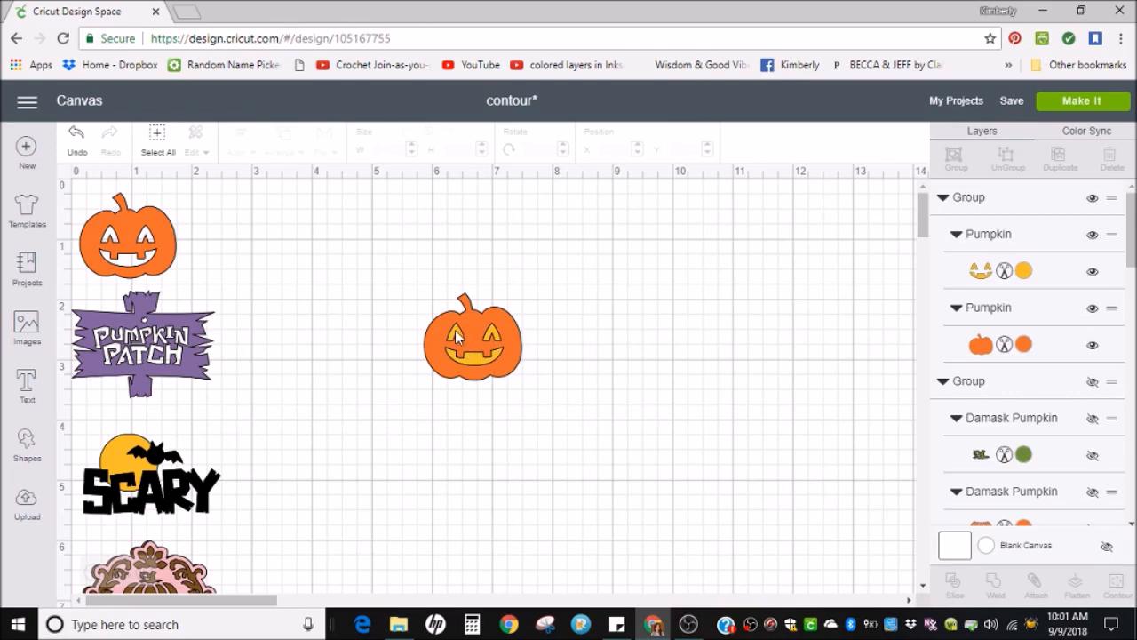
# Move the grouped two-color jack-o'-lantern up beside the original orange jack-o'-lantern
pyautogui.moveTo(484, 348); pyautogui.dragTo(274, 246)
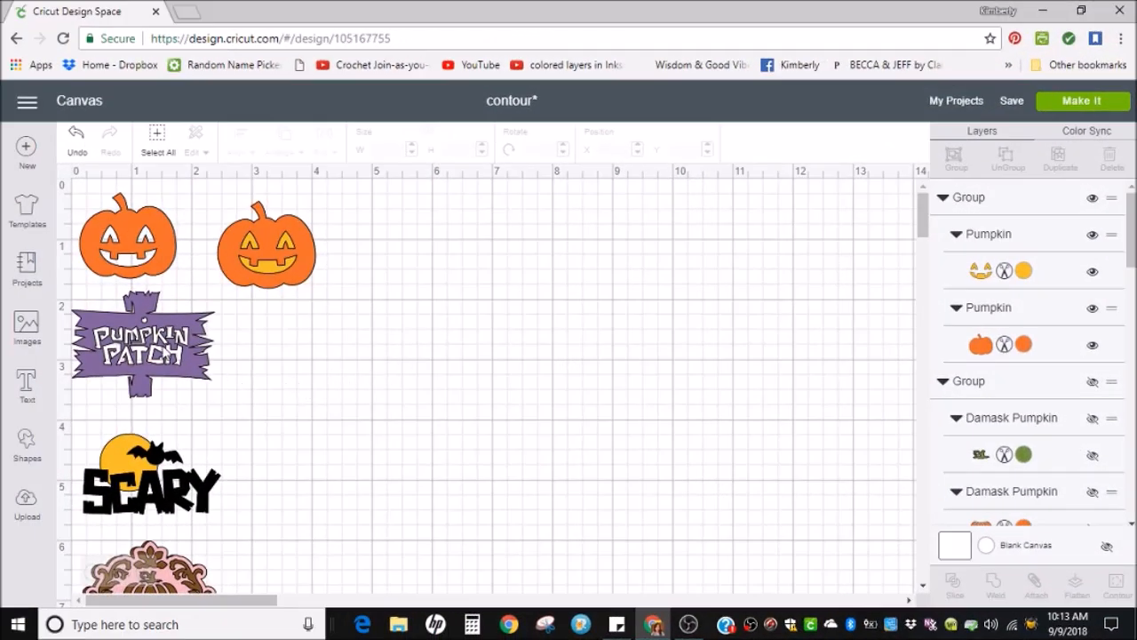
# Duplicate the purple Pumpkin Patch sign, place the copy beside the original, and enlarge it to about 3.172" wide
pyautogui.click(166, 355)
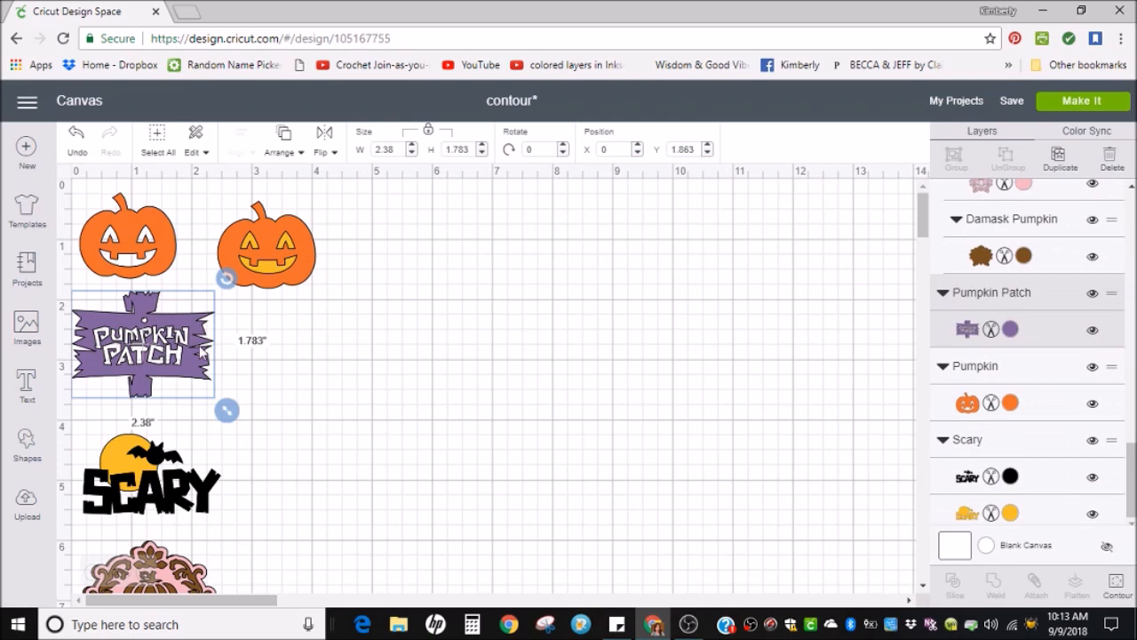
pyautogui.click(1062, 158)
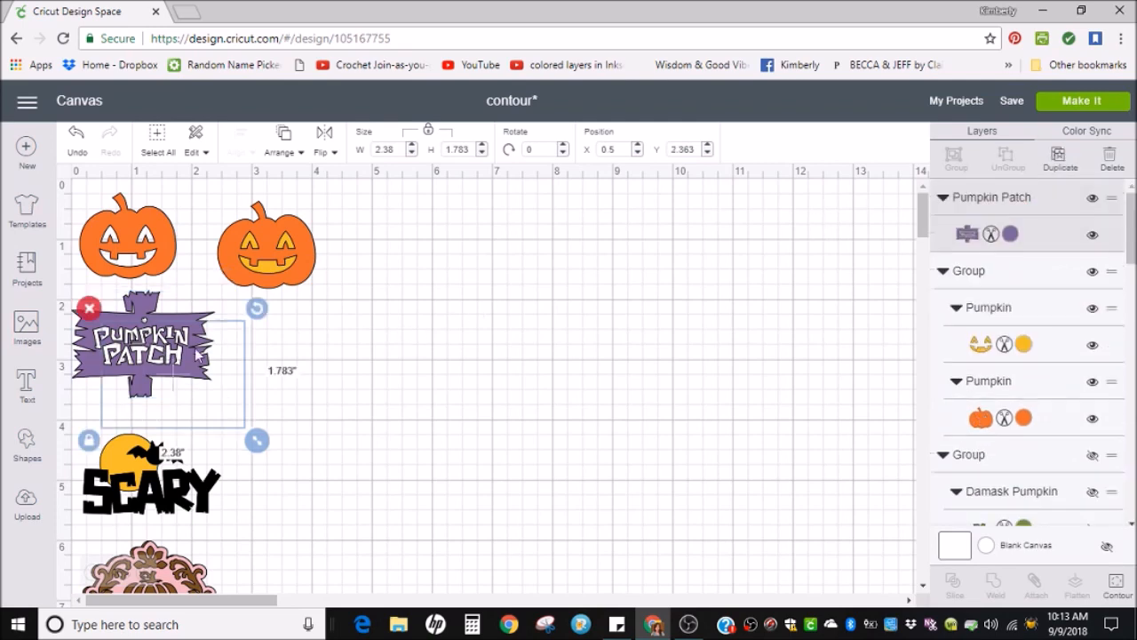
pyautogui.moveTo(173, 342); pyautogui.dragTo(349, 376)
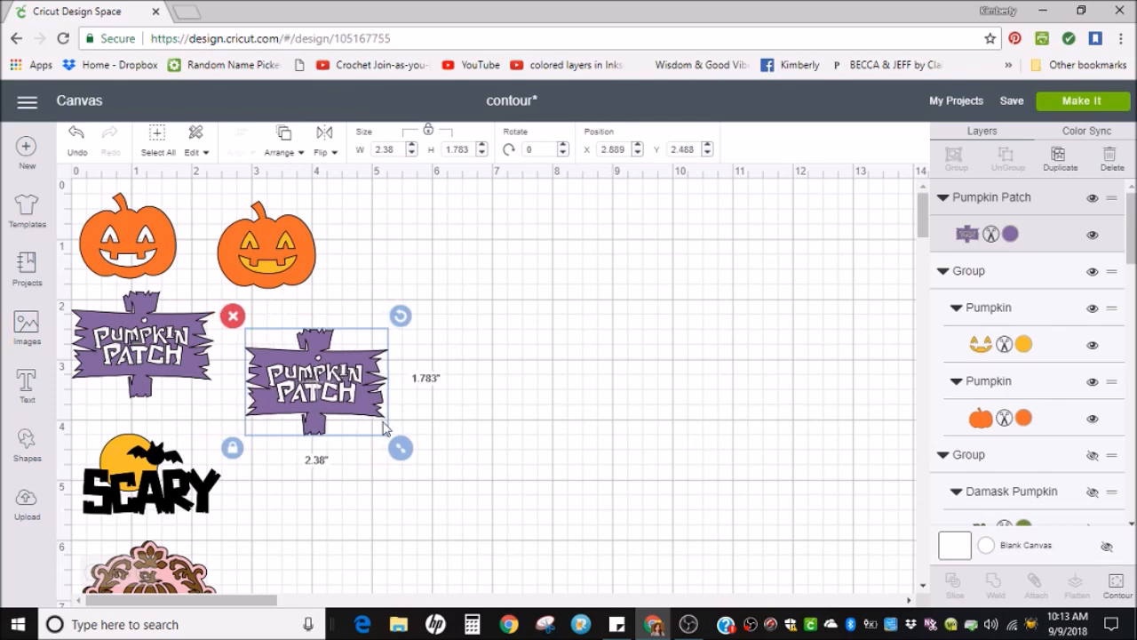
pyautogui.moveTo(402, 451); pyautogui.dragTo(451, 504)
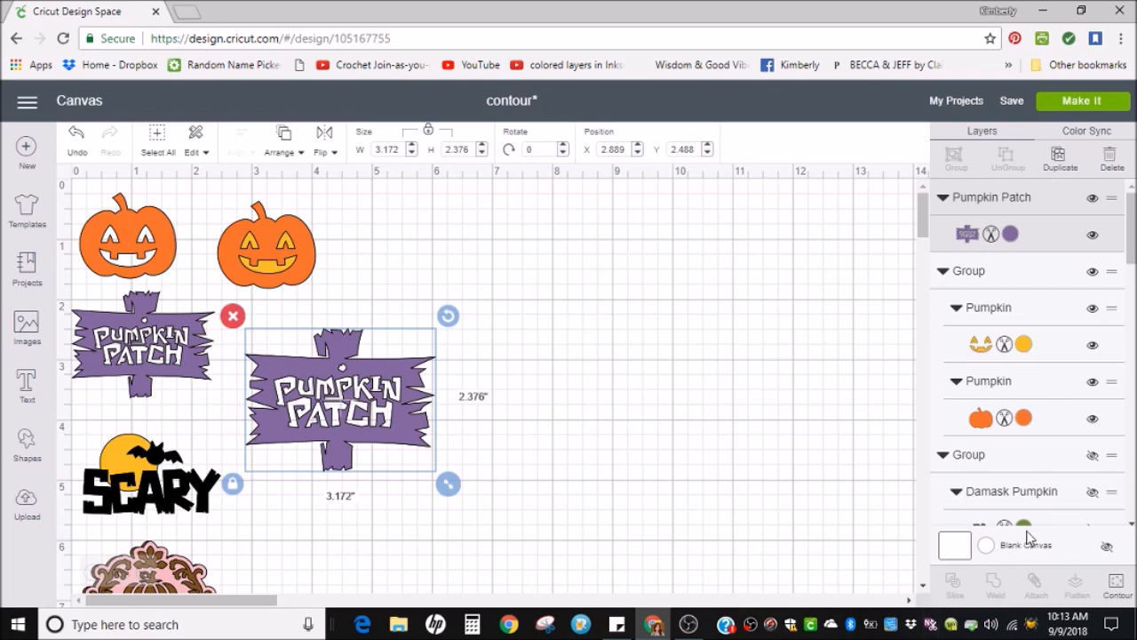
# Use Contour to hide all contours of the enlarged sign copy, leaving a solid signboard
pyautogui.click(1116, 589)
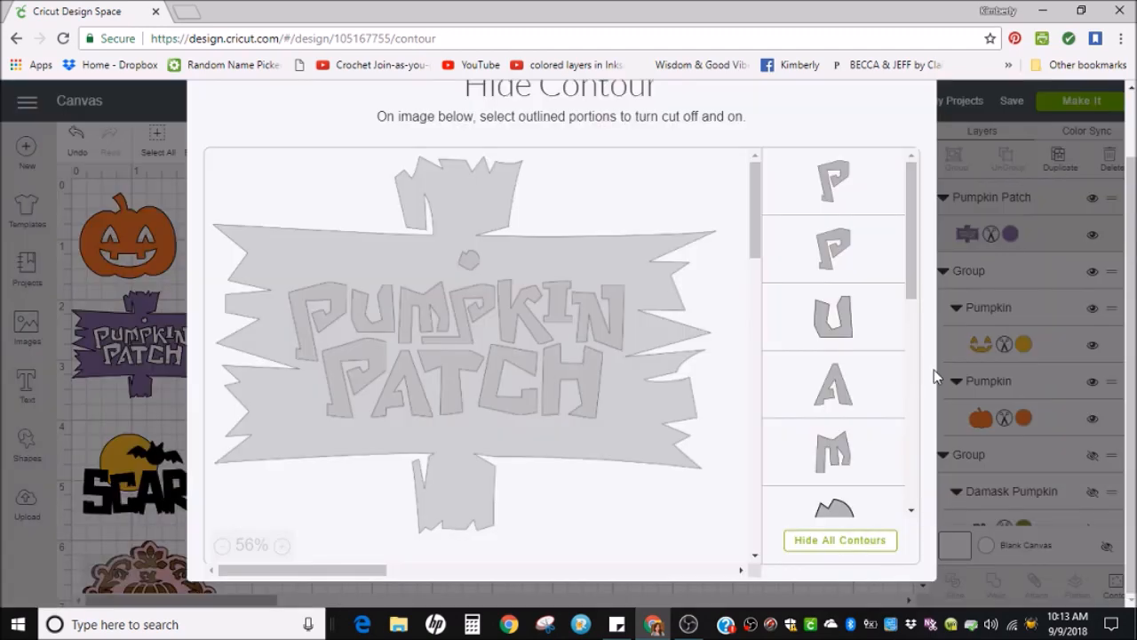
pyautogui.click(859, 551)
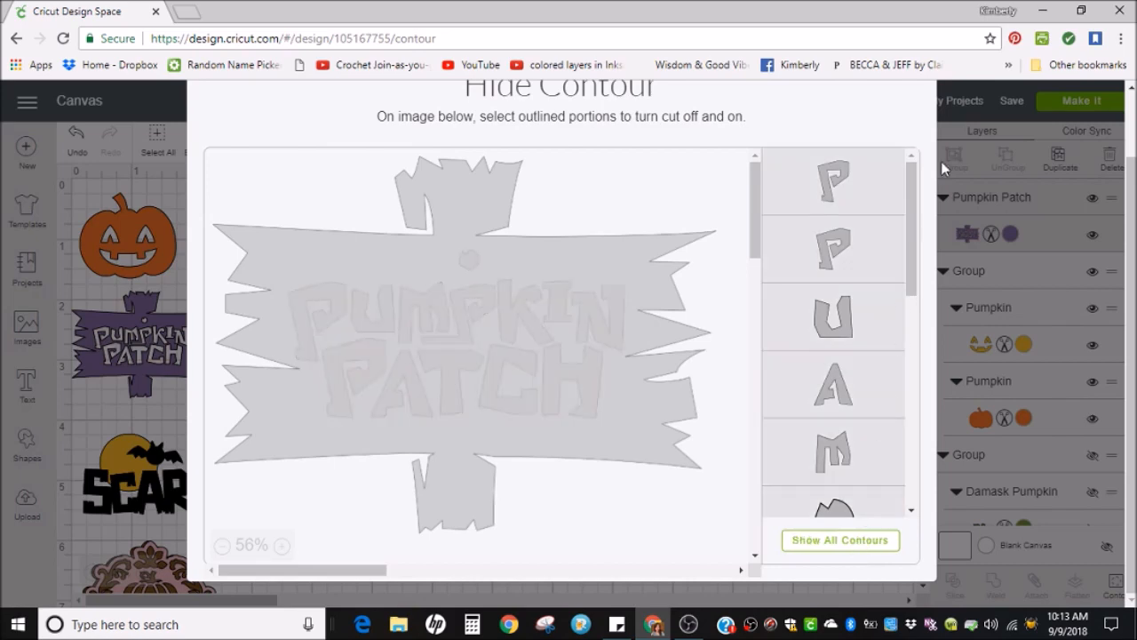
pyautogui.scroll(1, 884, 149)
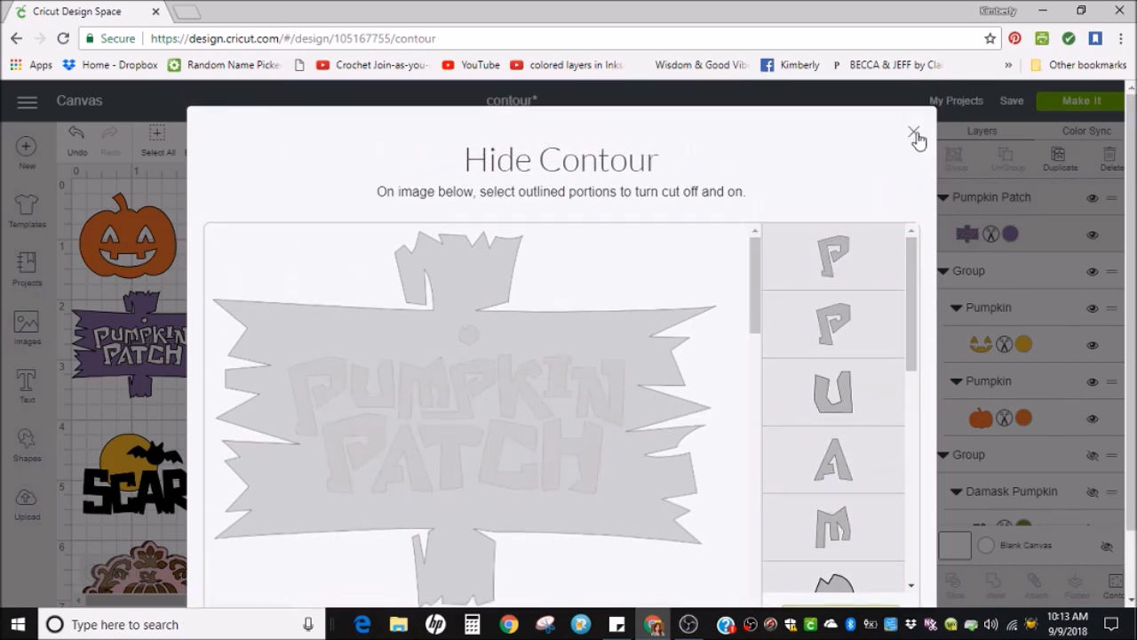
pyautogui.click(916, 135)
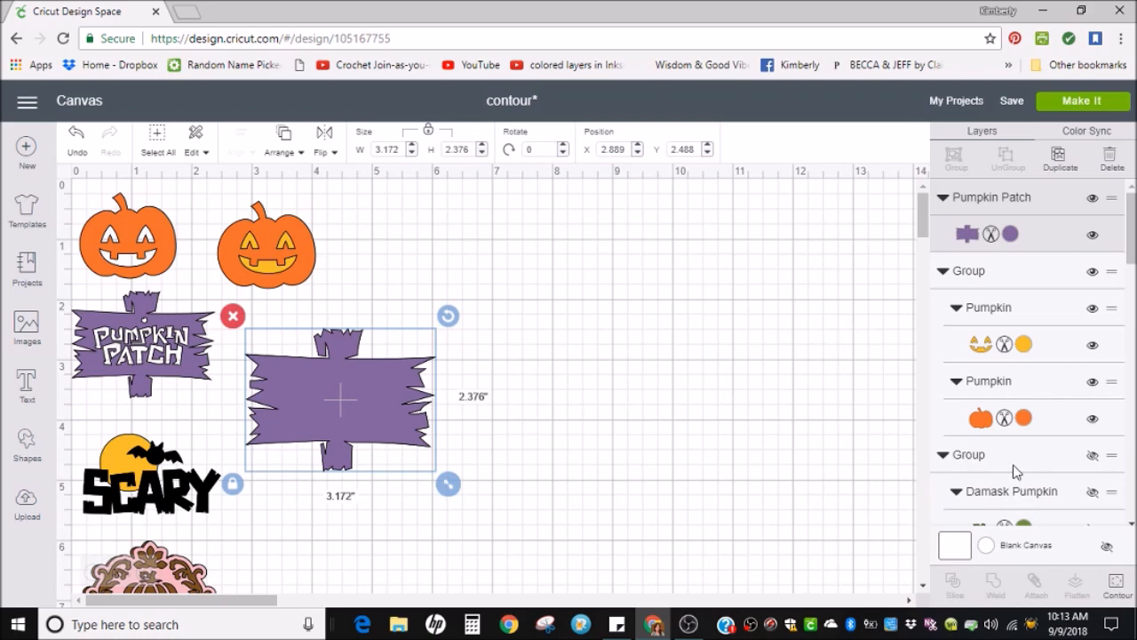
# Duplicate the solid sign, place the copy beside it, and turn on the contours of the PUMPKIN letters in the copy
pyautogui.click(1060, 160)
pyautogui.moveTo(421, 413); pyautogui.dragTo(596, 387)
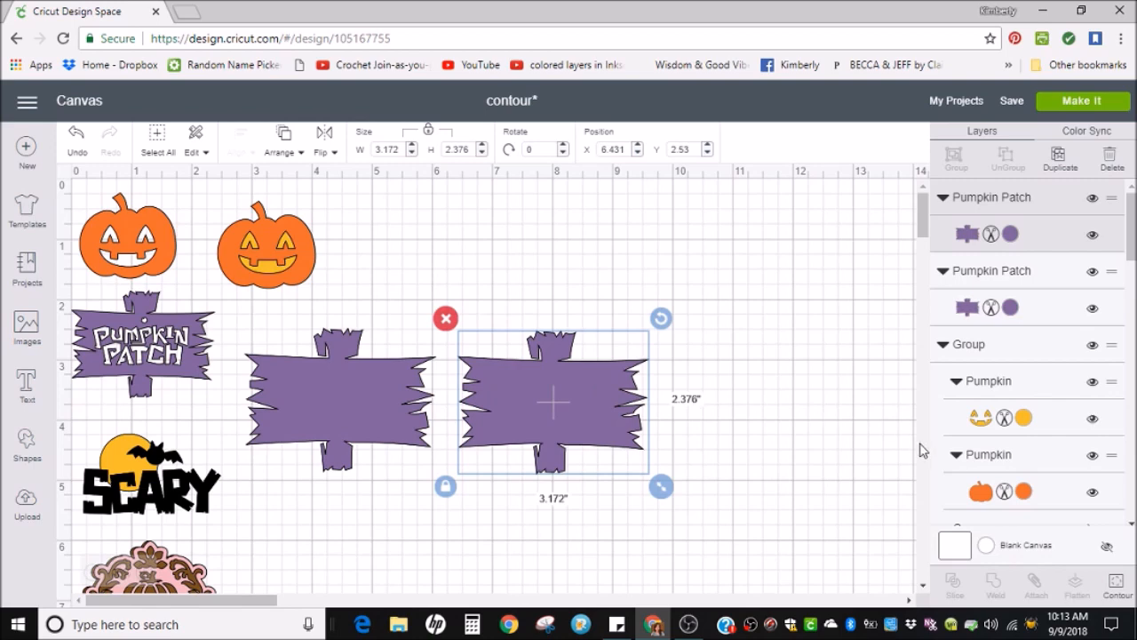
pyautogui.click(1120, 585)
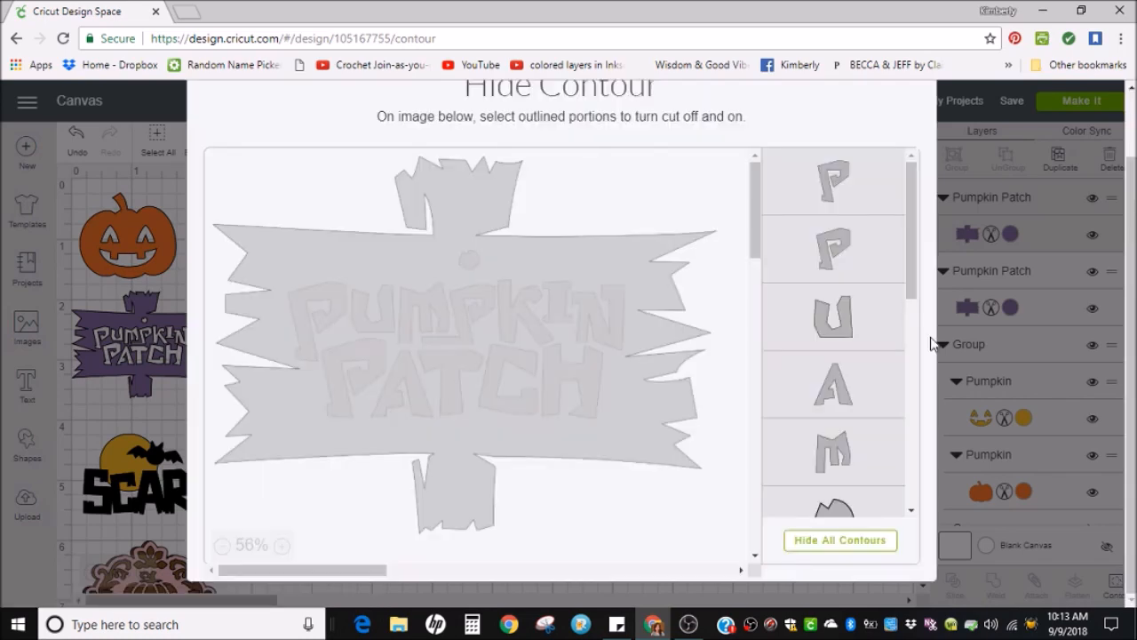
pyautogui.click(337, 291)
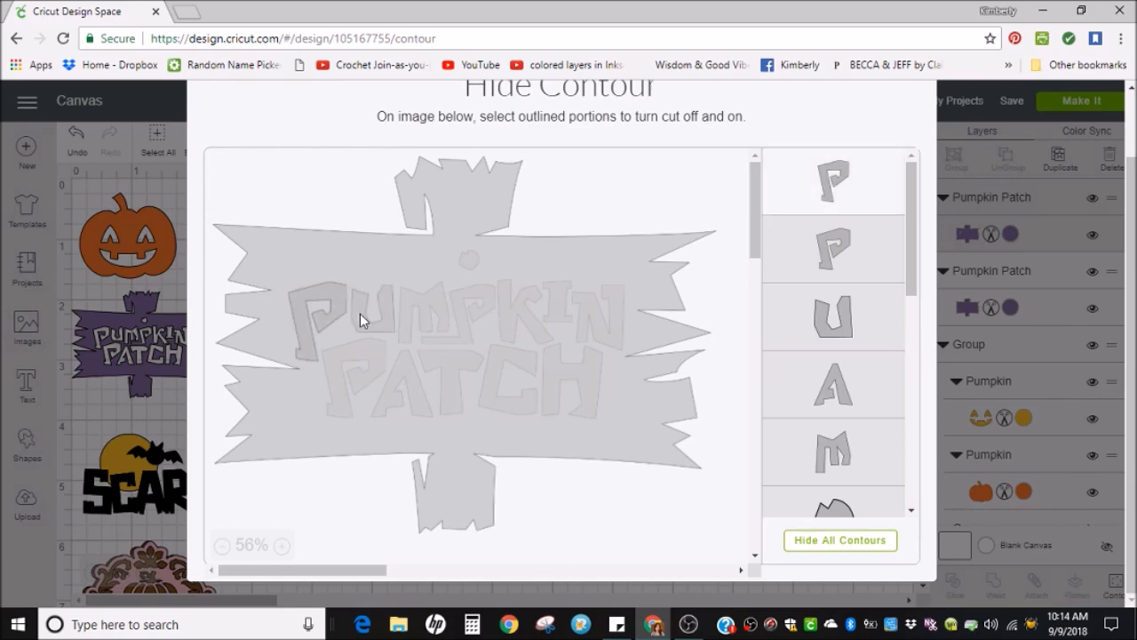
pyautogui.click(360, 312)
pyautogui.click(420, 298)
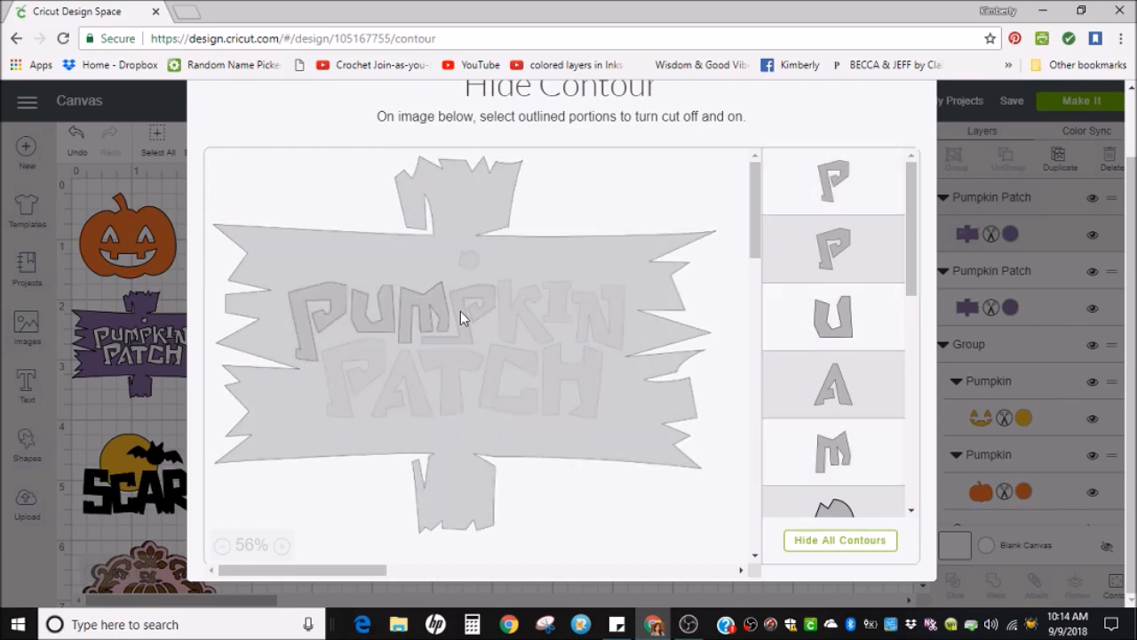
pyautogui.click(484, 303)
pyautogui.click(583, 308)
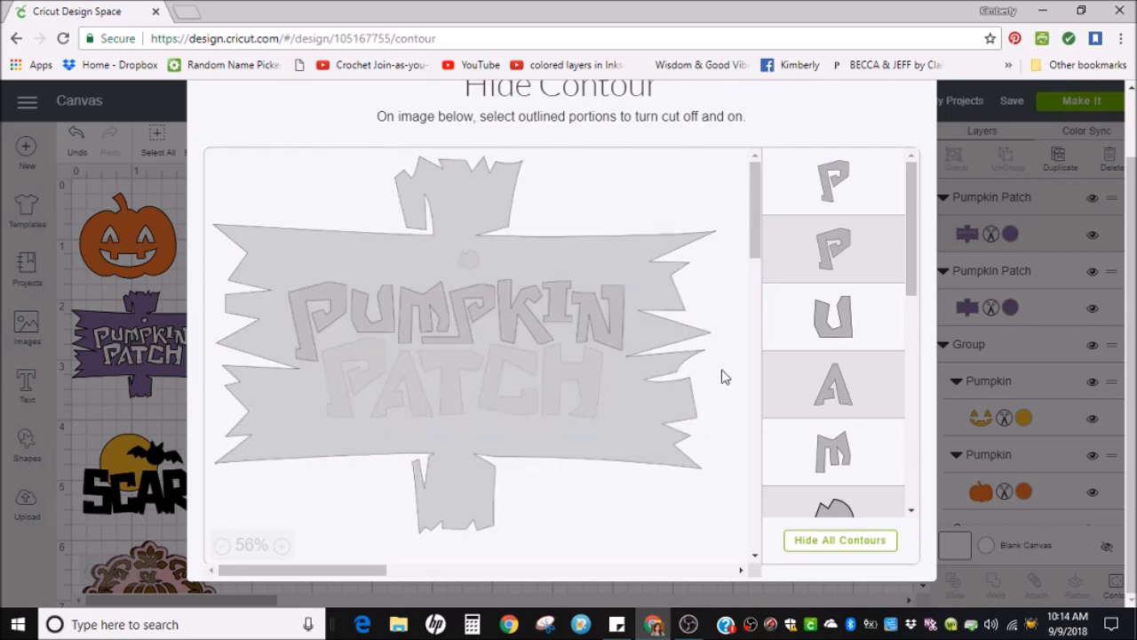
# Hide the signboard contour in the copy so only the word PUMPKIN is kept, and return to the canvas
pyautogui.scroll(-6, 880, 293)
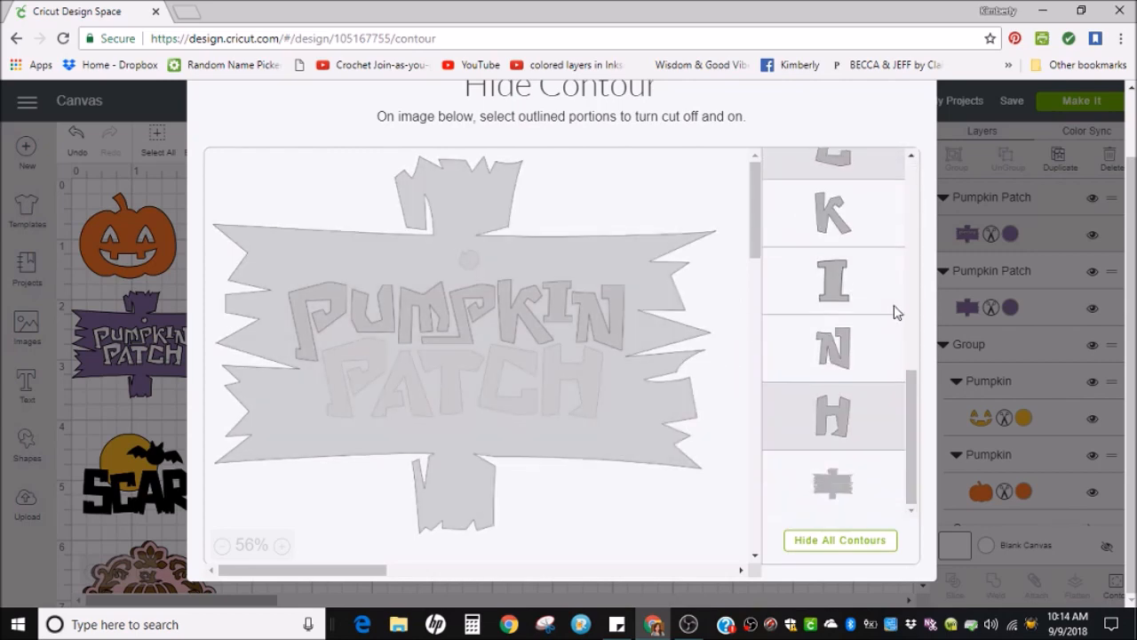
pyautogui.click(858, 483)
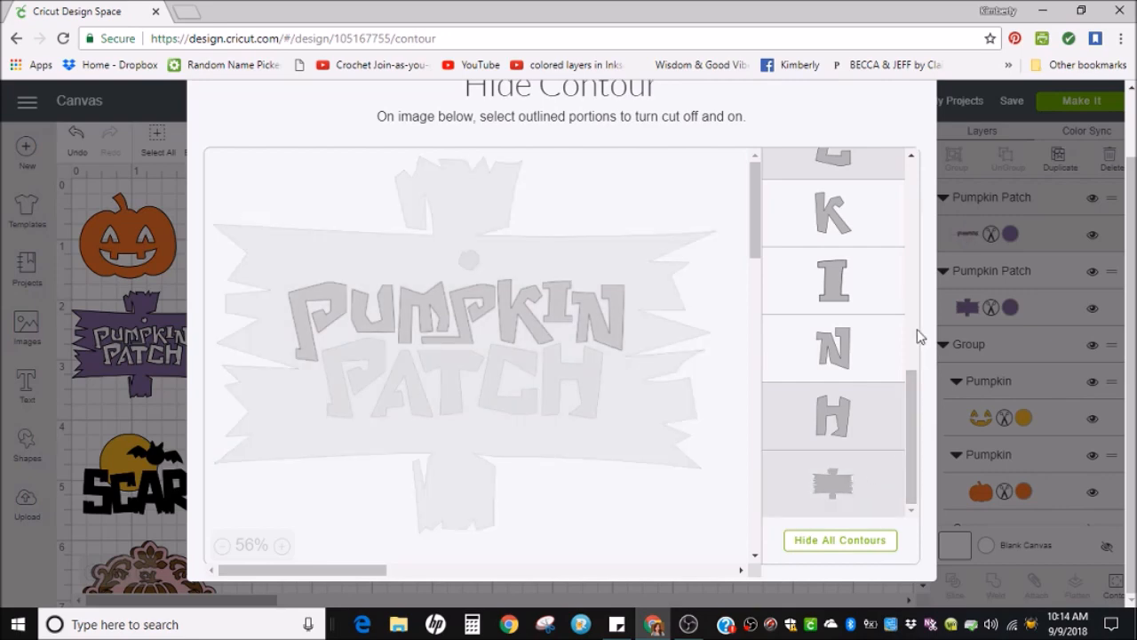
pyautogui.scroll(3, 920, 293)
pyautogui.scroll(5, 920, 289)
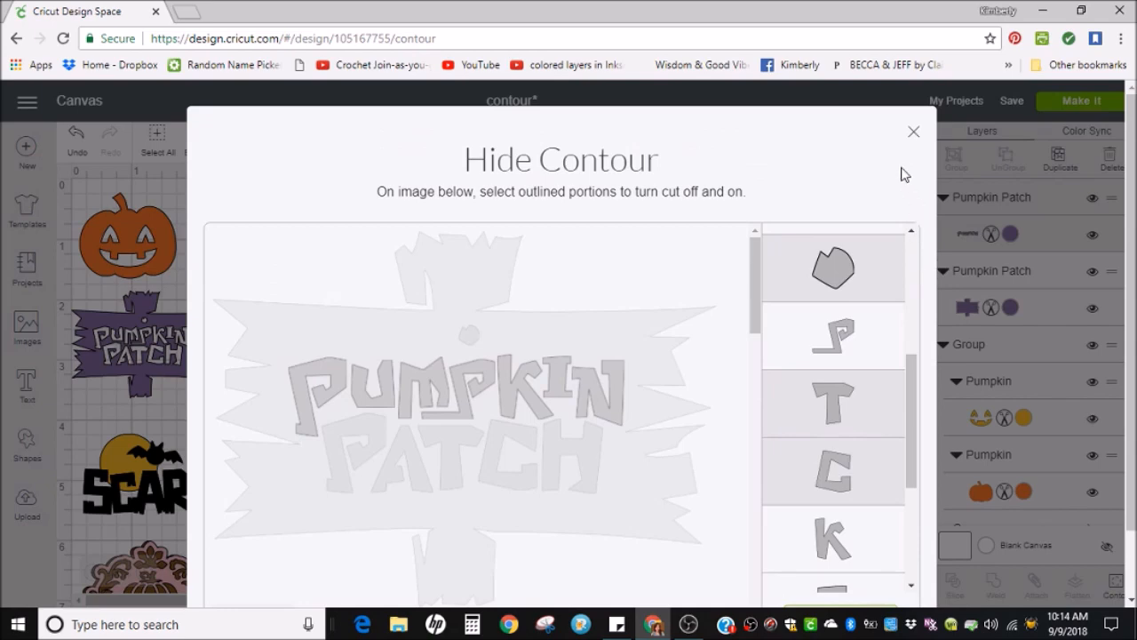
pyautogui.scroll(-4, 899, 324)
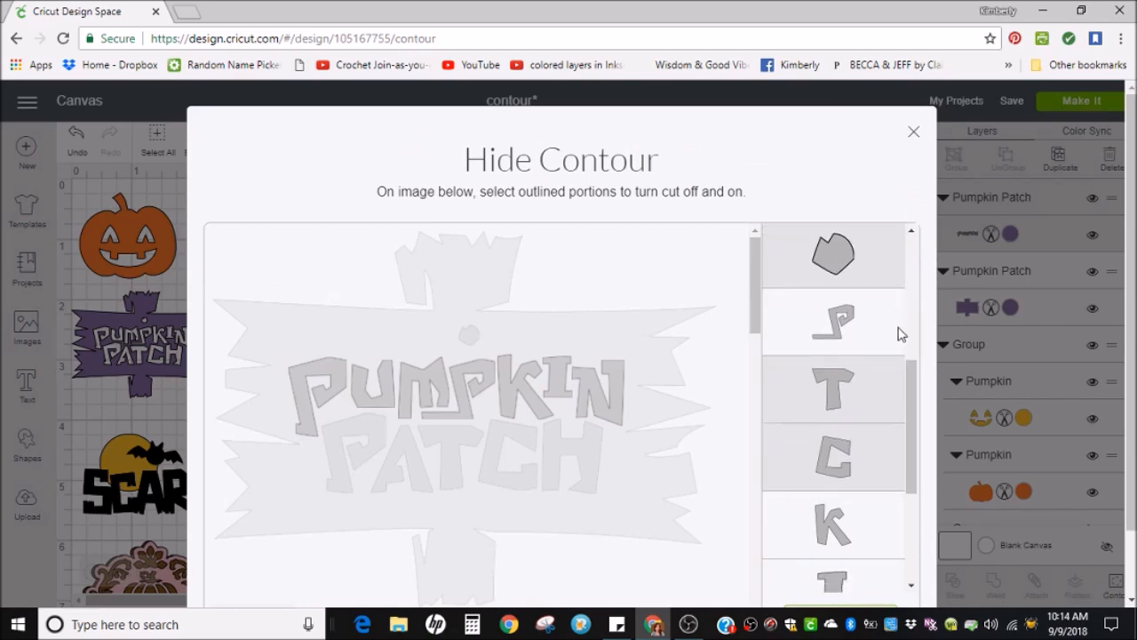
pyautogui.scroll(5, 893, 343)
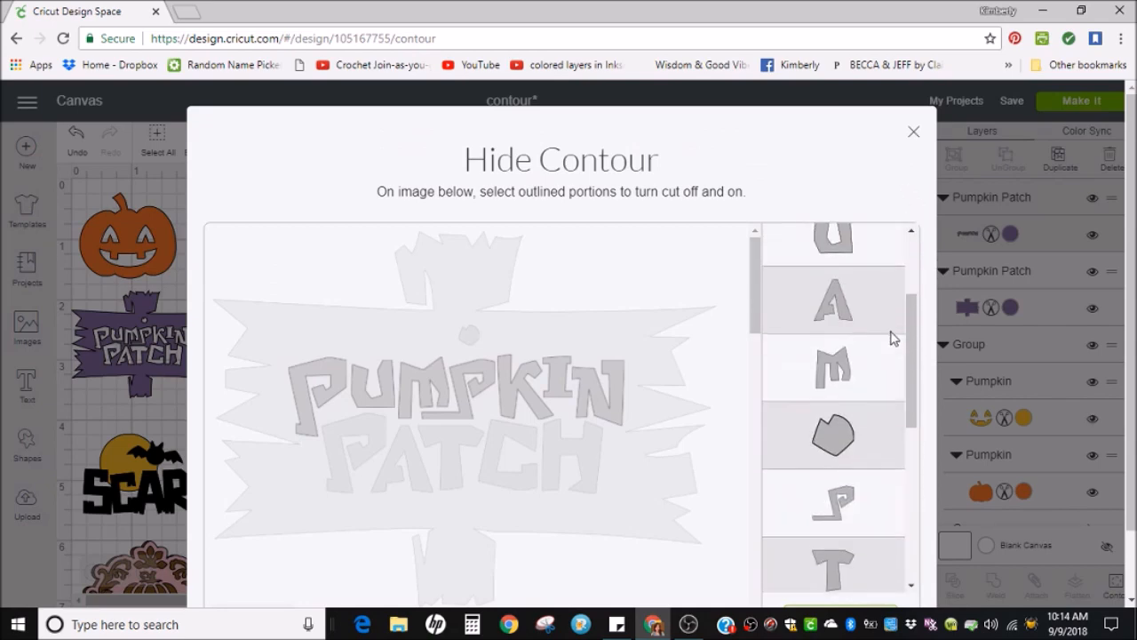
pyautogui.scroll(3, 877, 330)
pyautogui.click(913, 131)
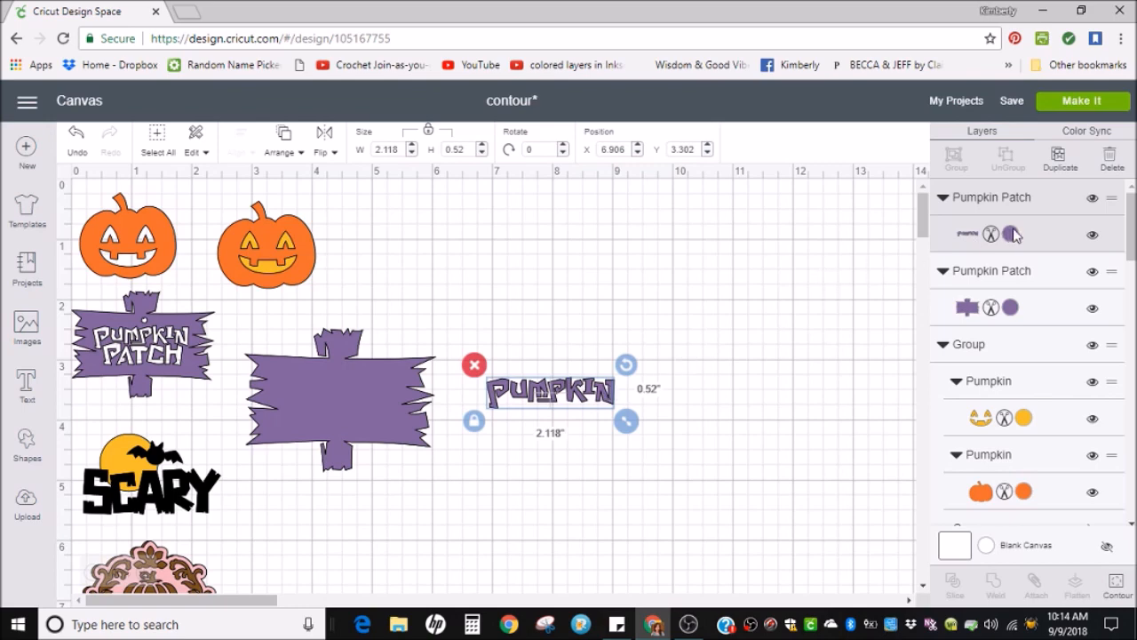
# Move the separate word PUMPKIN away from the solid sign and recolor it to the orange Adobe Clay
pyautogui.moveTo(565, 399); pyautogui.dragTo(597, 342)
pyautogui.click(552, 433)
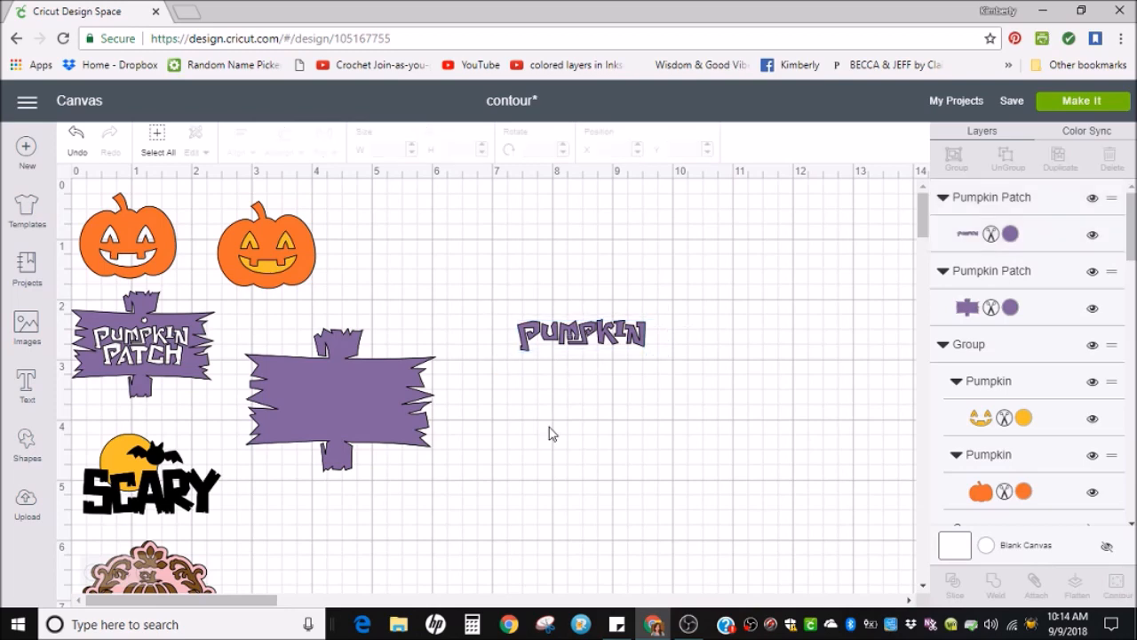
pyautogui.click(587, 340)
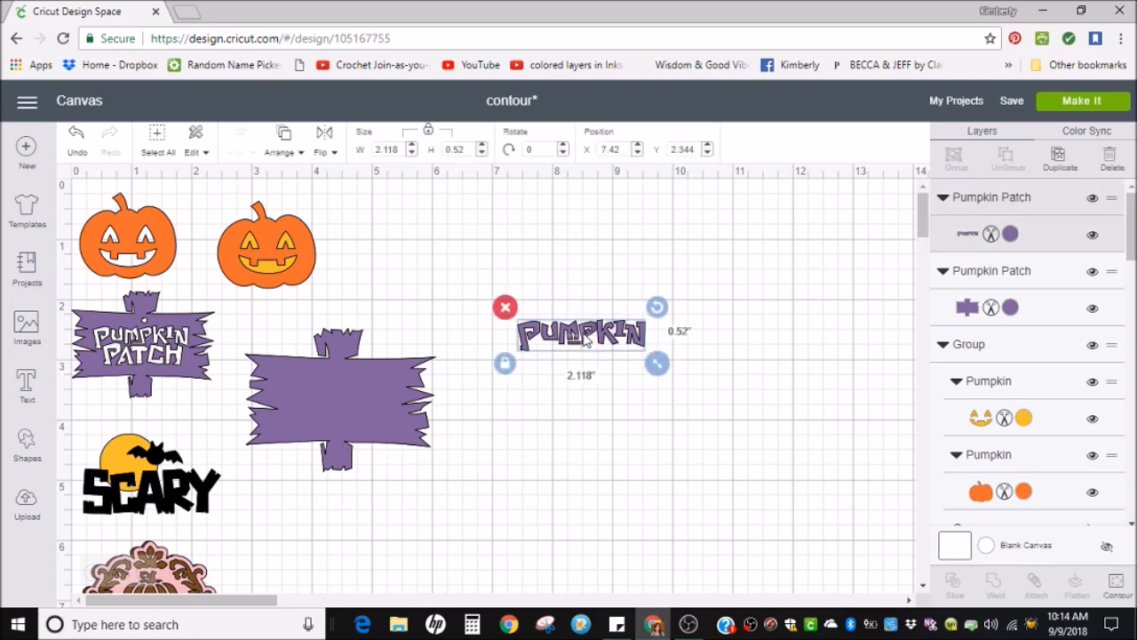
pyautogui.click(1010, 233)
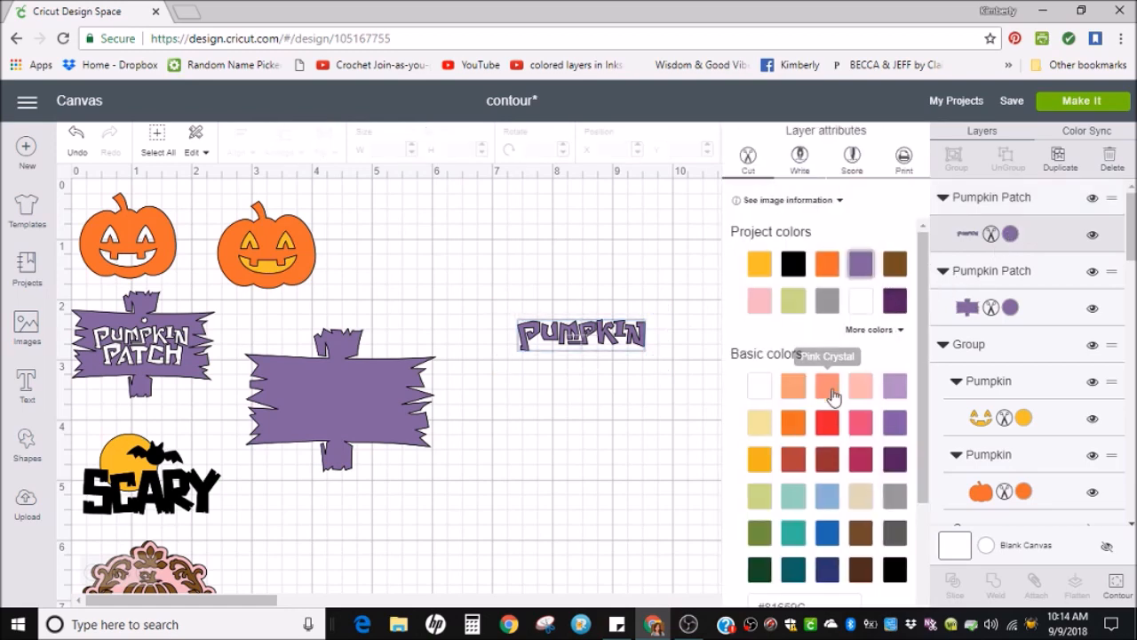
pyautogui.click(788, 437)
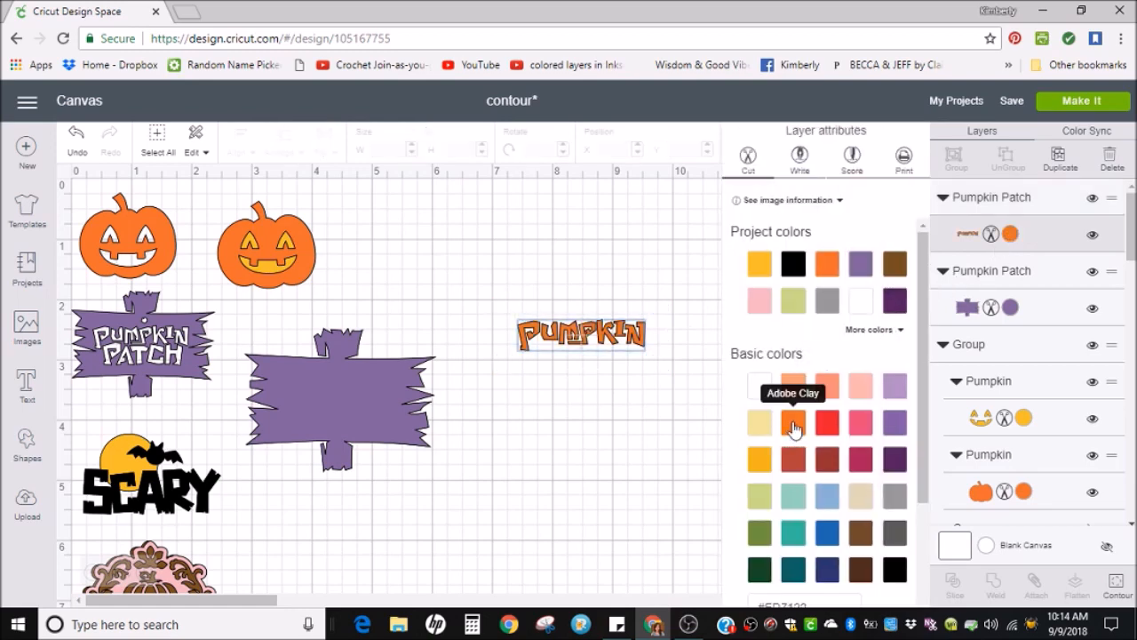
# Position the orange word PUMPKIN on the upper half of the solid purple signboard
pyautogui.click(635, 432)
pyautogui.moveTo(602, 336); pyautogui.dragTo(355, 393)
pyautogui.click(511, 436)
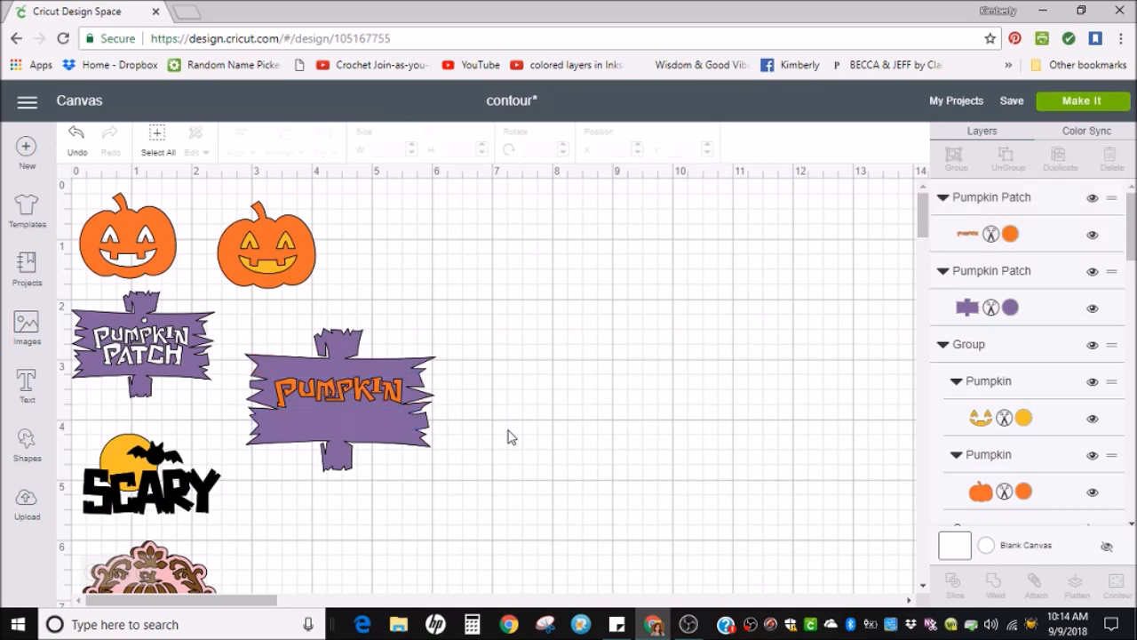
# Duplicate the solid purple sign again, place the copy in the empty area beside it, and turn on its PATCH letter contours
pyautogui.click(415, 437)
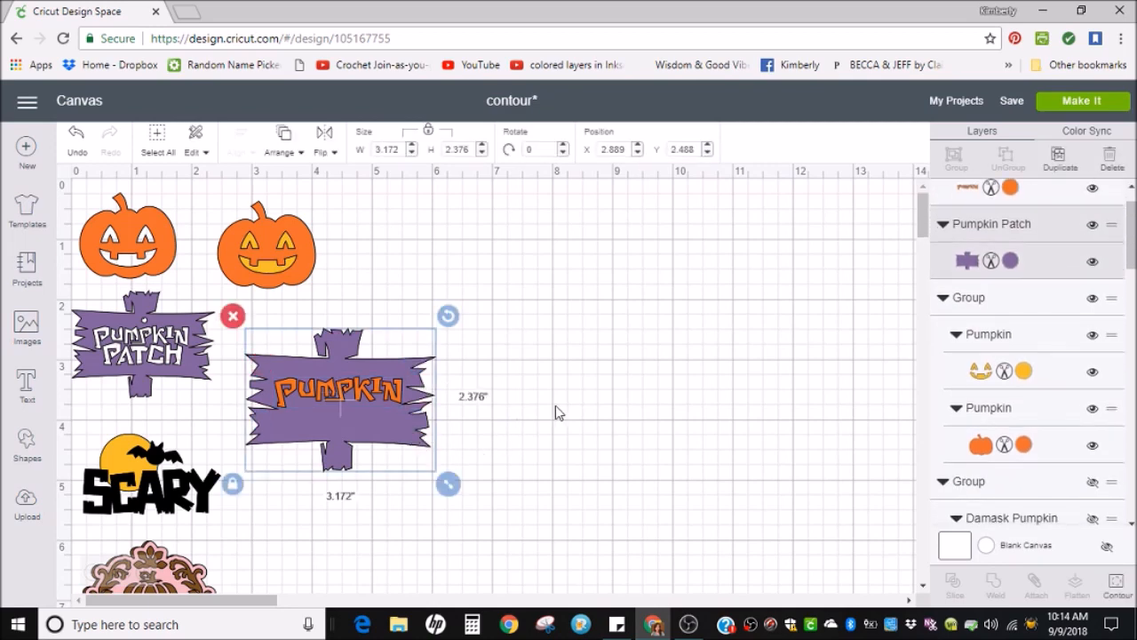
pyautogui.click(1054, 162)
pyautogui.moveTo(421, 432); pyautogui.dragTo(635, 379)
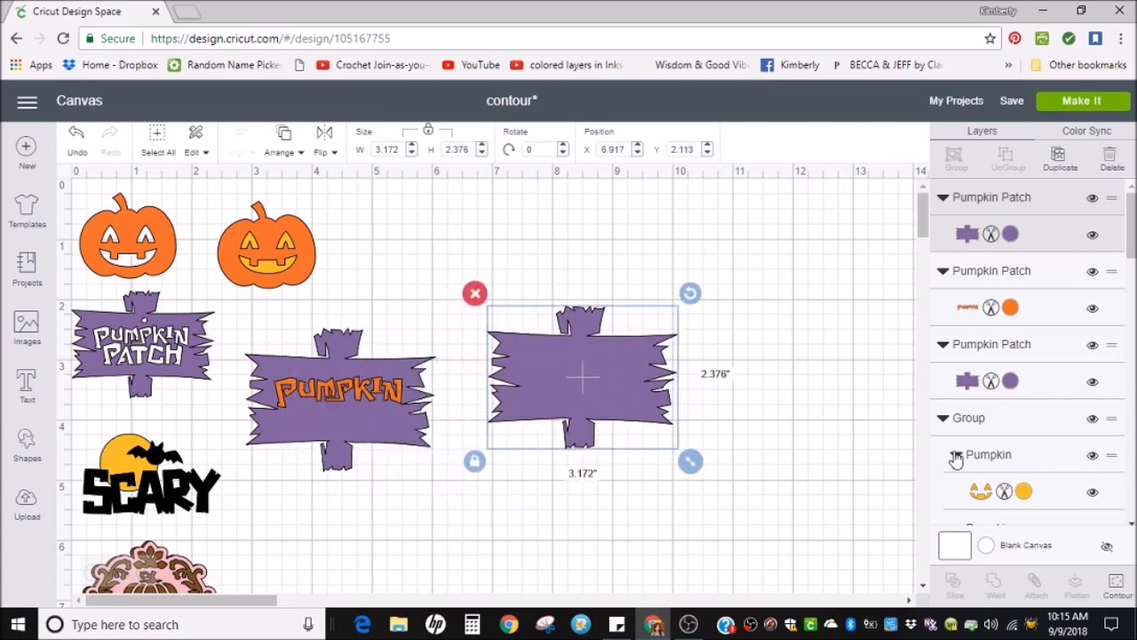
pyautogui.click(1115, 587)
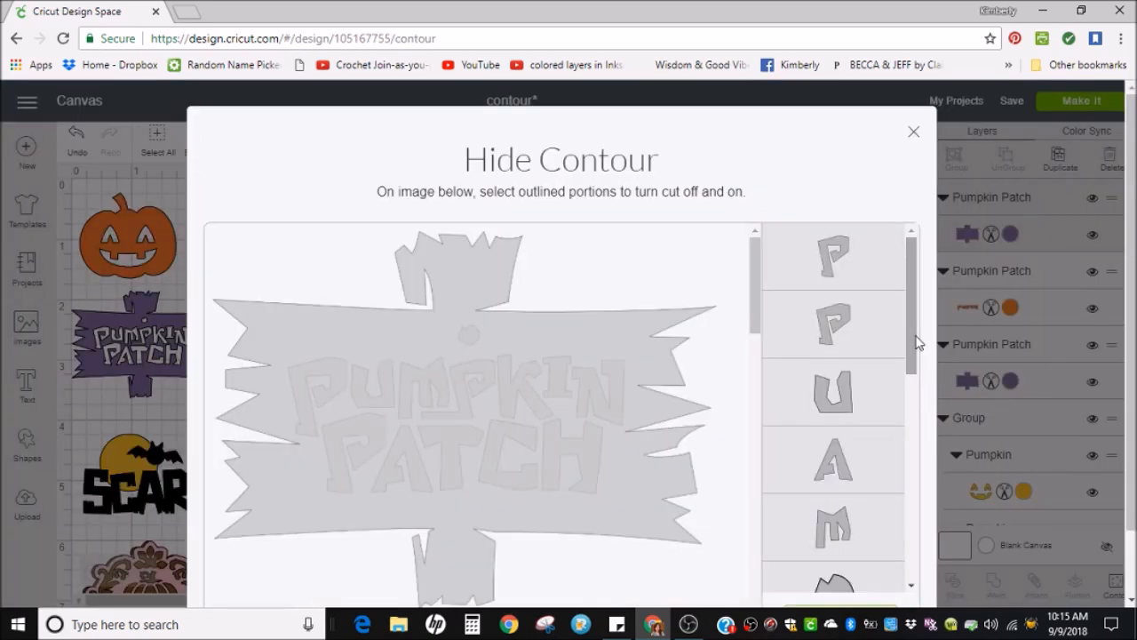
pyautogui.click(371, 433)
pyautogui.click(411, 464)
pyautogui.click(462, 436)
pyautogui.click(510, 434)
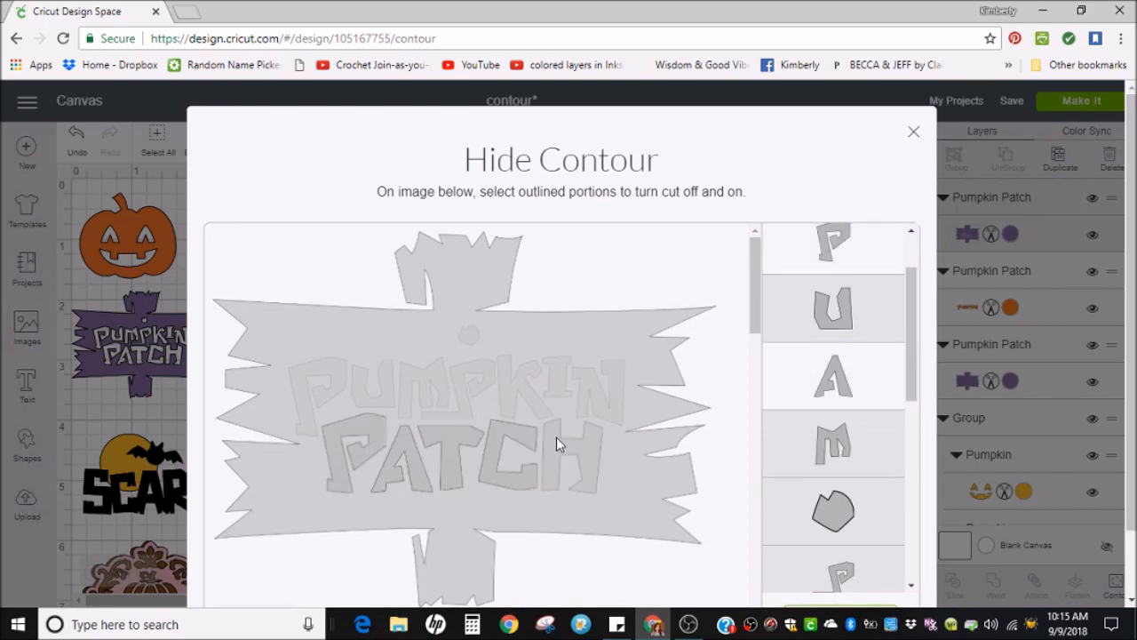
pyautogui.click(559, 437)
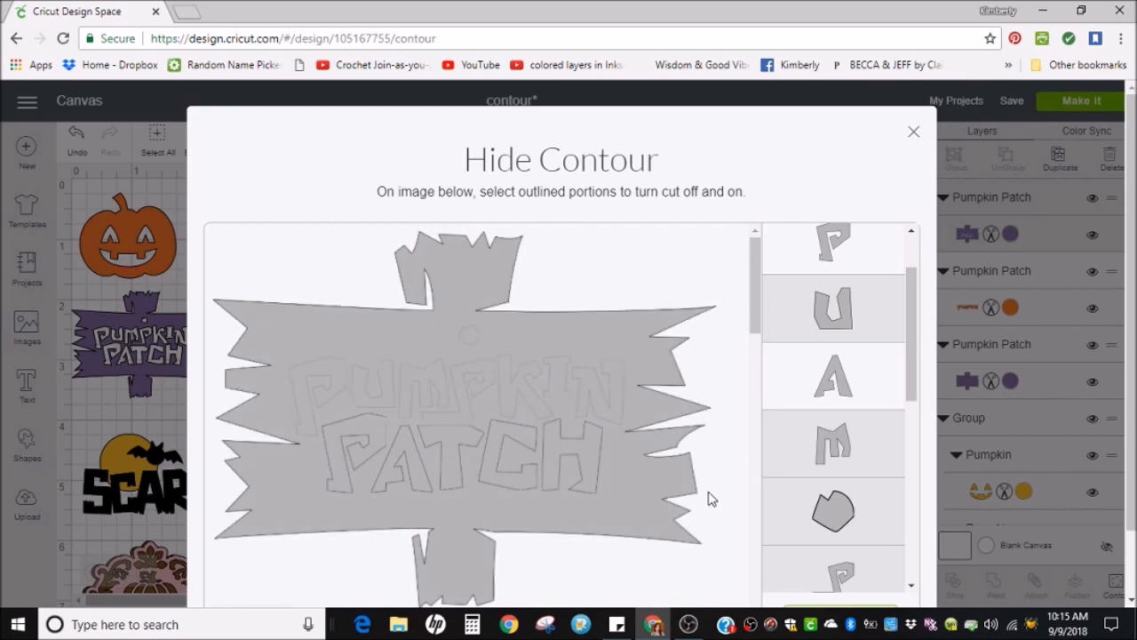
# Hide the signboard contour of this copy so only the word PATCH is kept
pyautogui.click(675, 502)
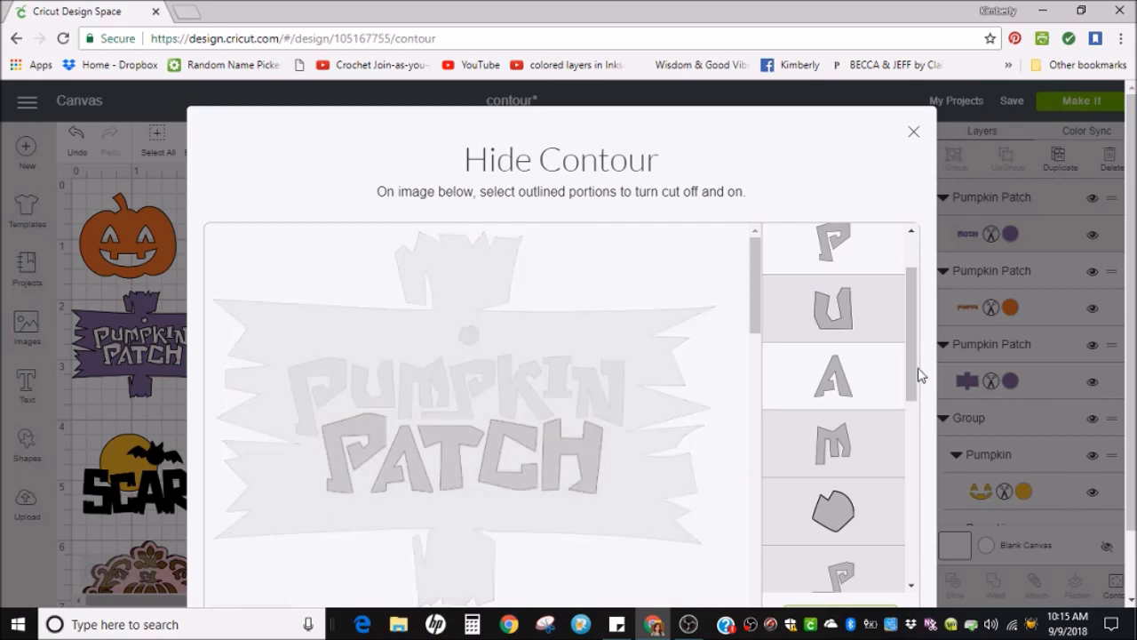
pyautogui.scroll(-5, 917, 373)
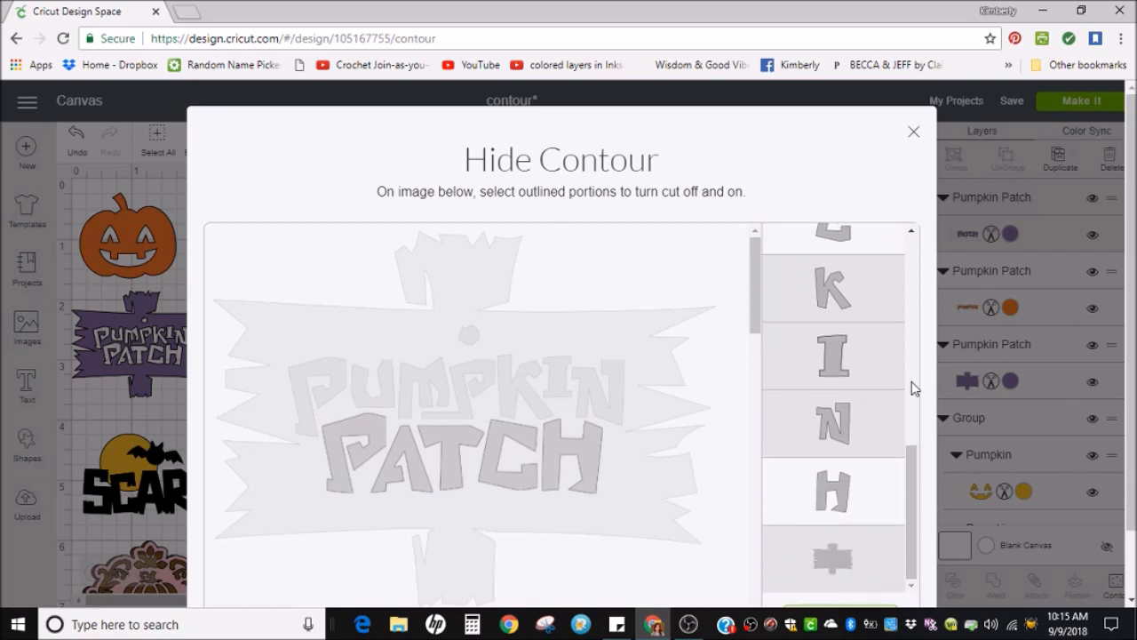
pyautogui.scroll(-1, 913, 388)
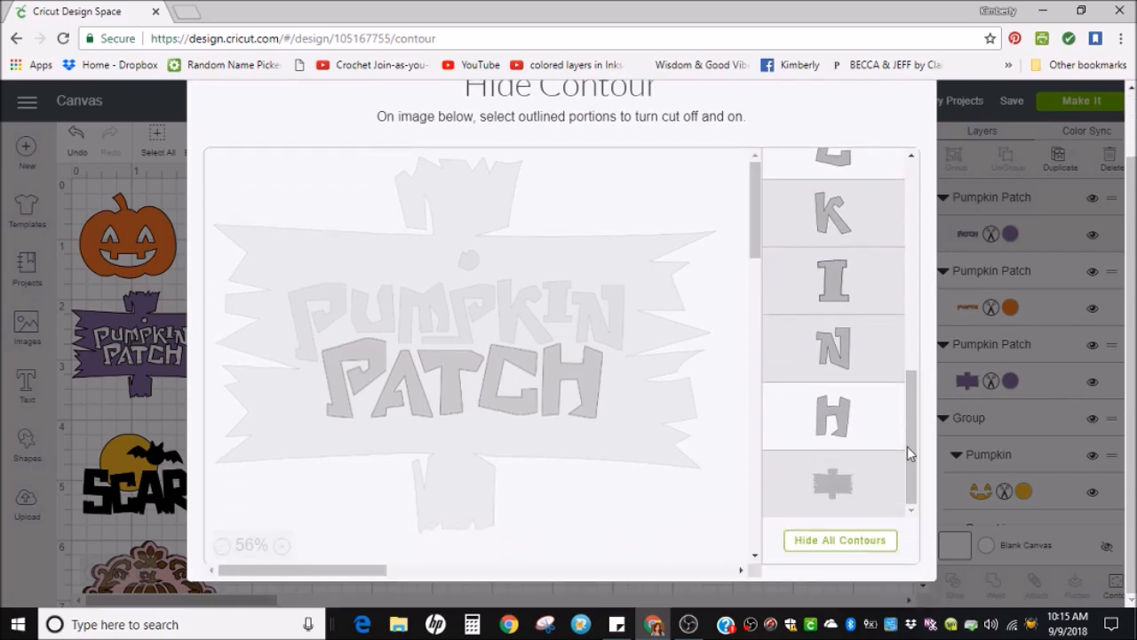
pyautogui.click(866, 485)
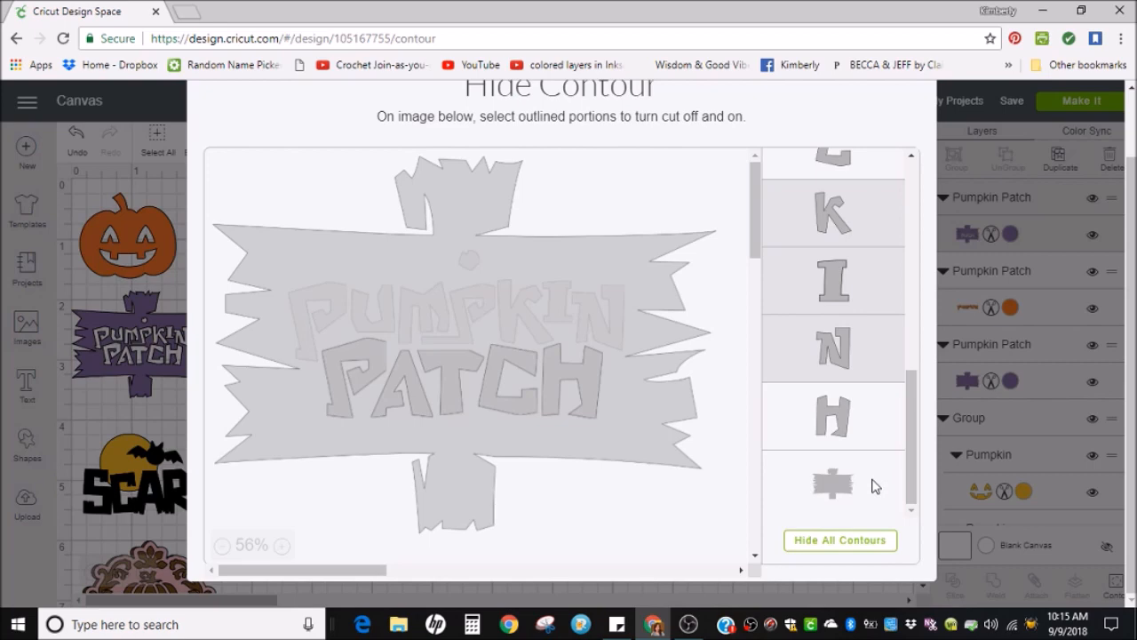
pyautogui.click(875, 486)
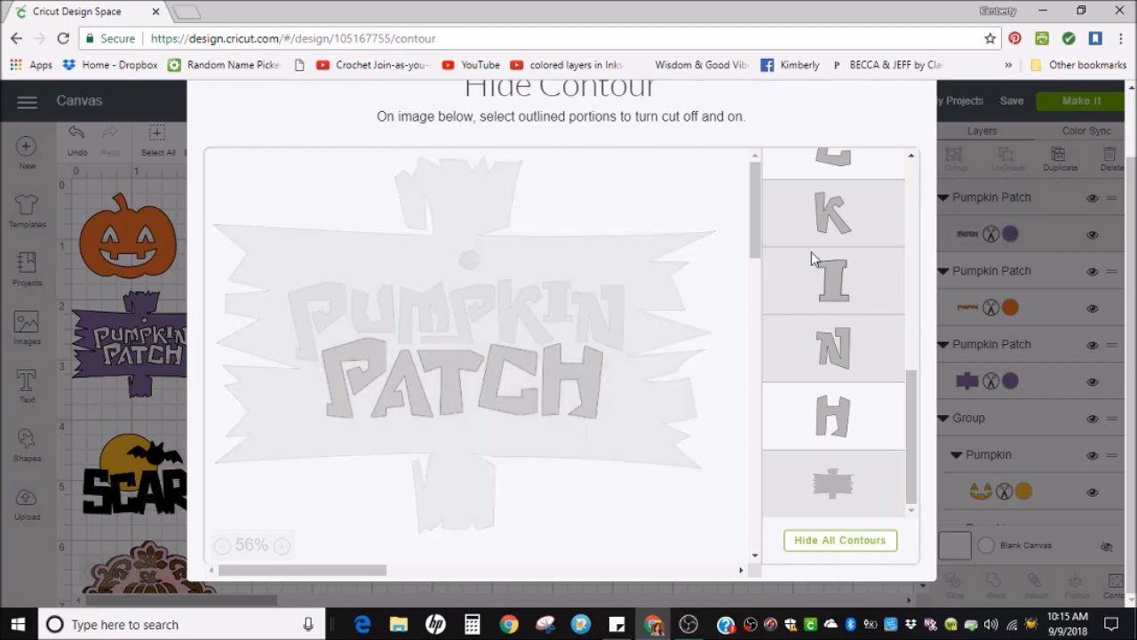
# Recolor the separate word PATCH to Sage and position it below PUMPKIN on the lower half of the purple signboard
pyautogui.scroll(1, 932, 186)
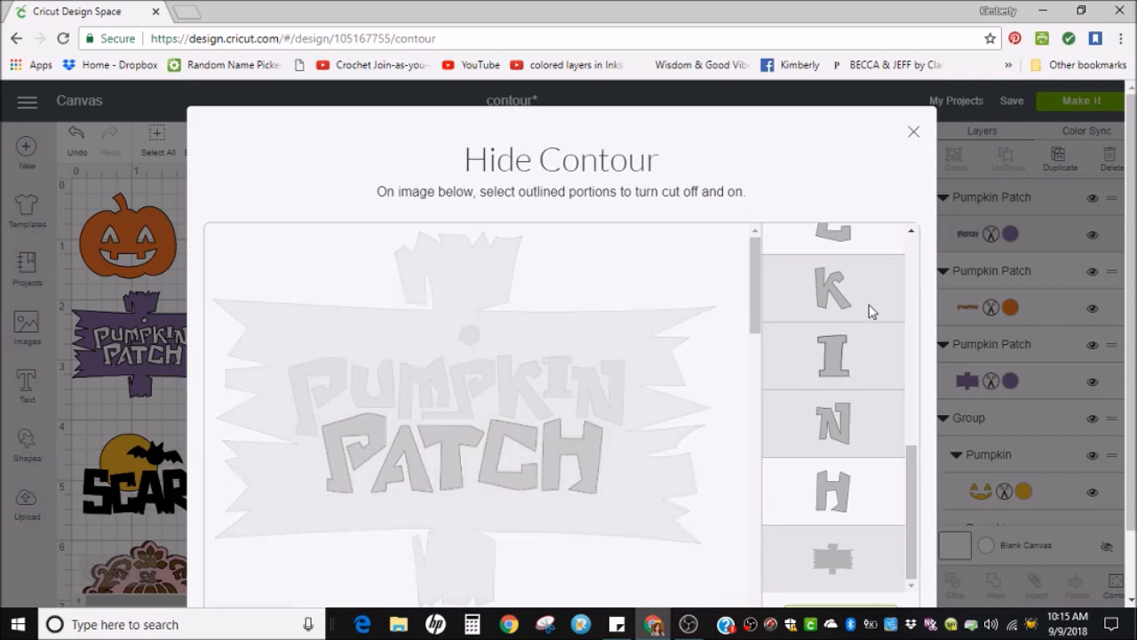
pyautogui.scroll(3, 904, 292)
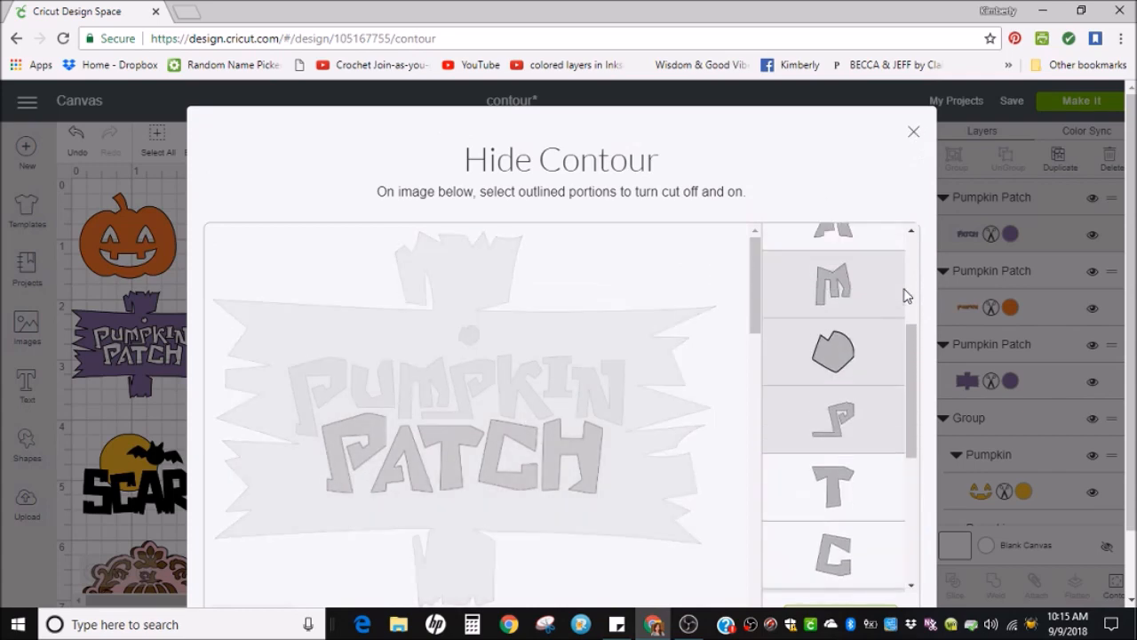
pyautogui.scroll(-3, 858, 343)
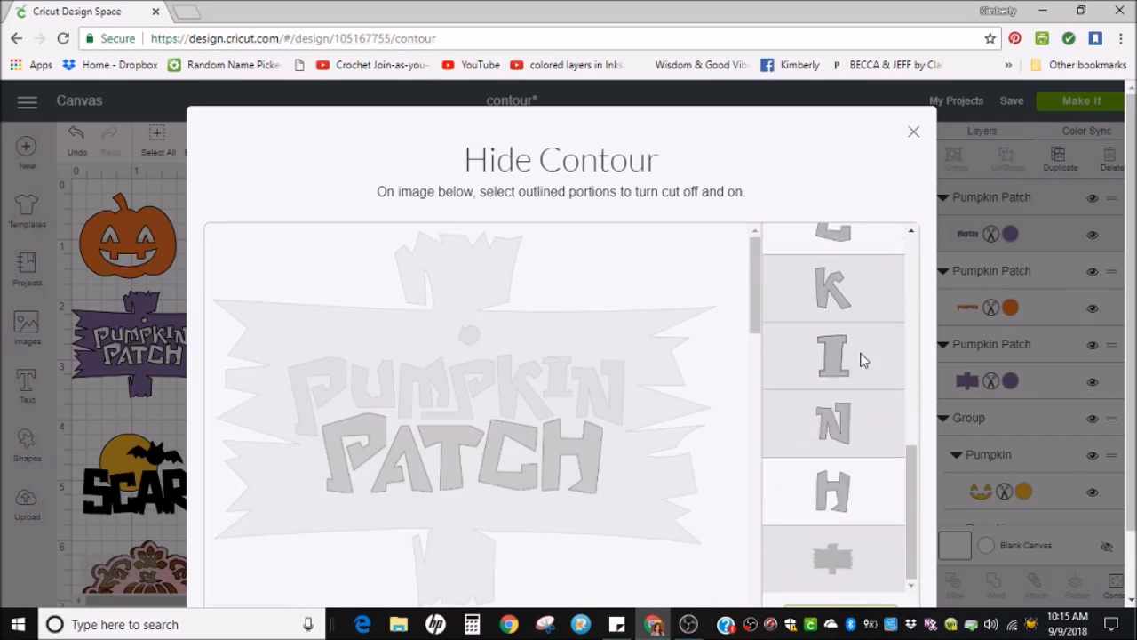
pyautogui.click(914, 133)
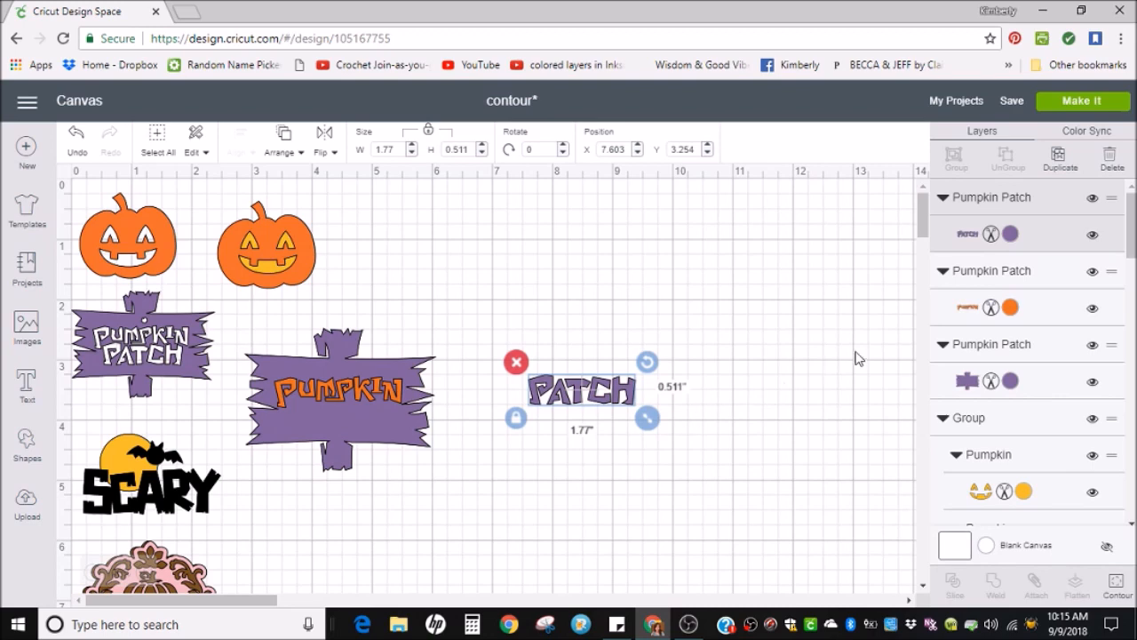
pyautogui.click(1011, 234)
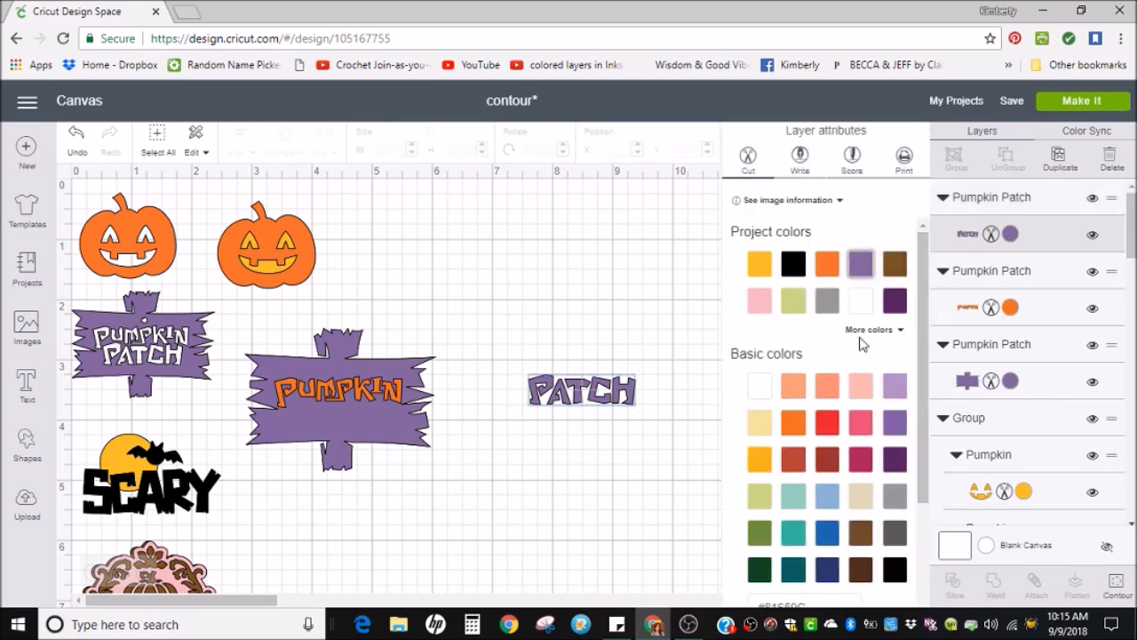
pyautogui.click(760, 501)
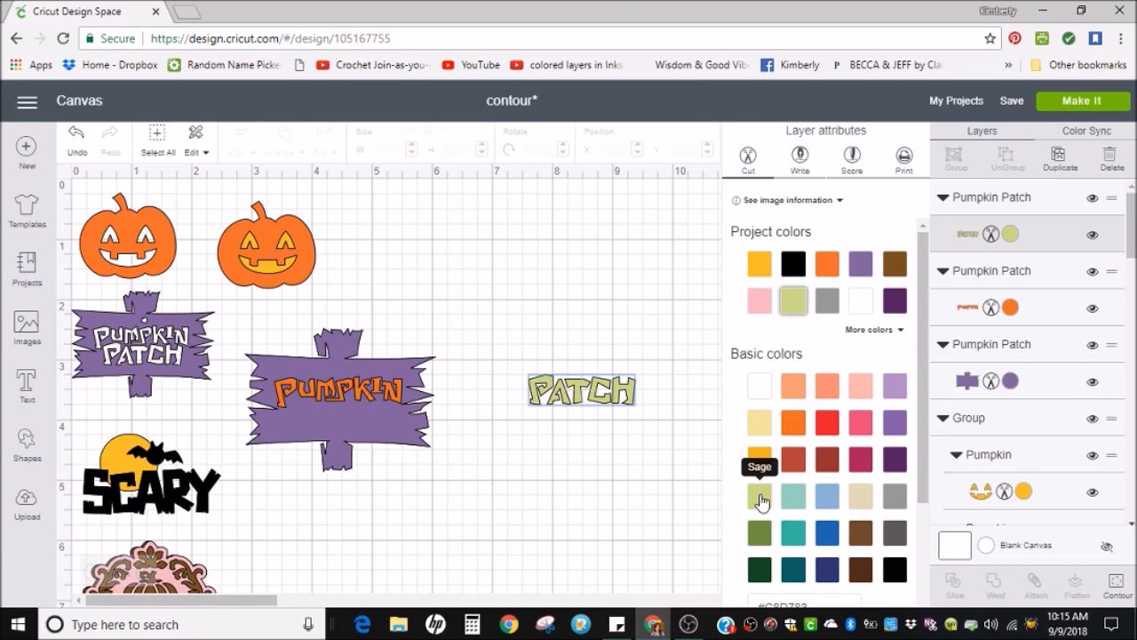
pyautogui.moveTo(586, 391); pyautogui.dragTo(351, 416)
pyautogui.click(582, 393)
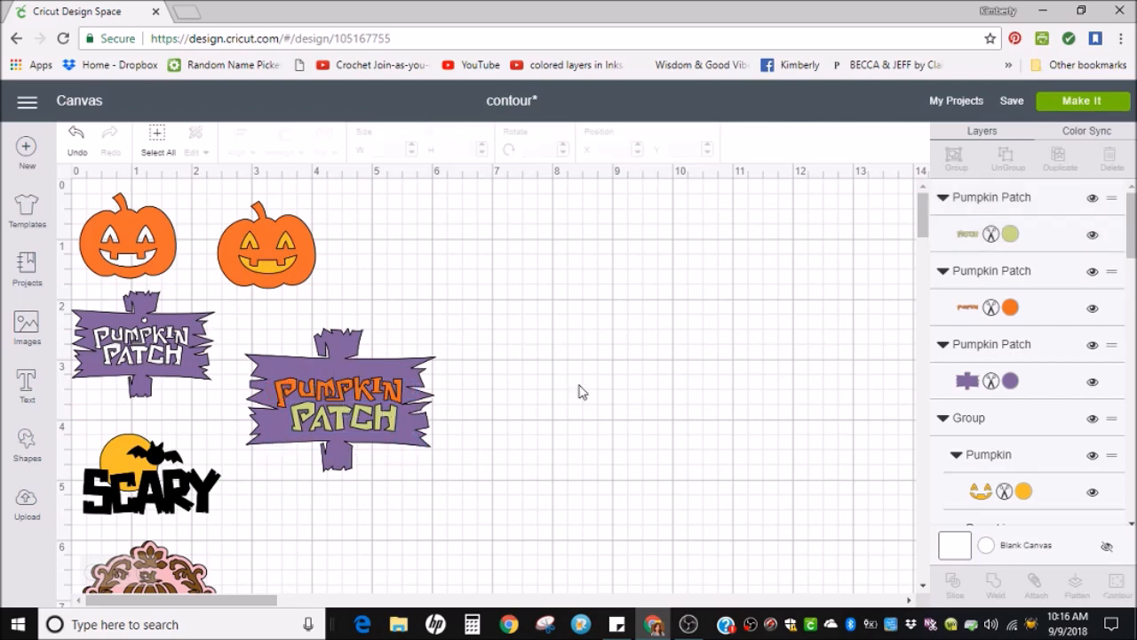
# Duplicate the solid purple signboard and place the copy in the empty area beside the layered sign
pyautogui.click(409, 374)
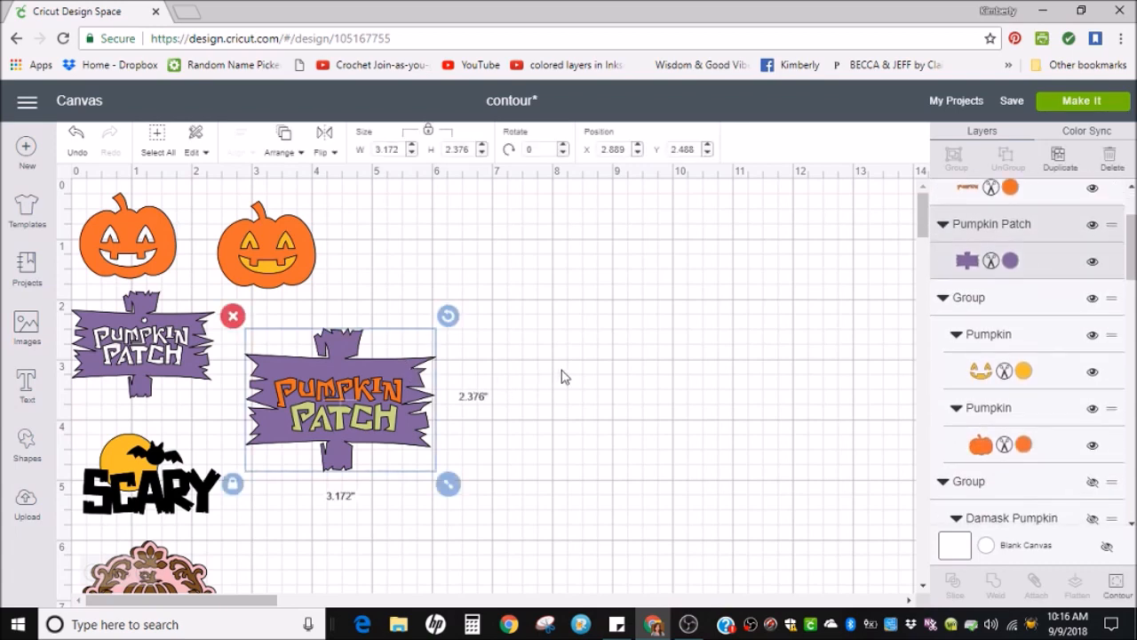
pyautogui.click(1063, 158)
pyautogui.moveTo(432, 424); pyautogui.dragTo(645, 365)
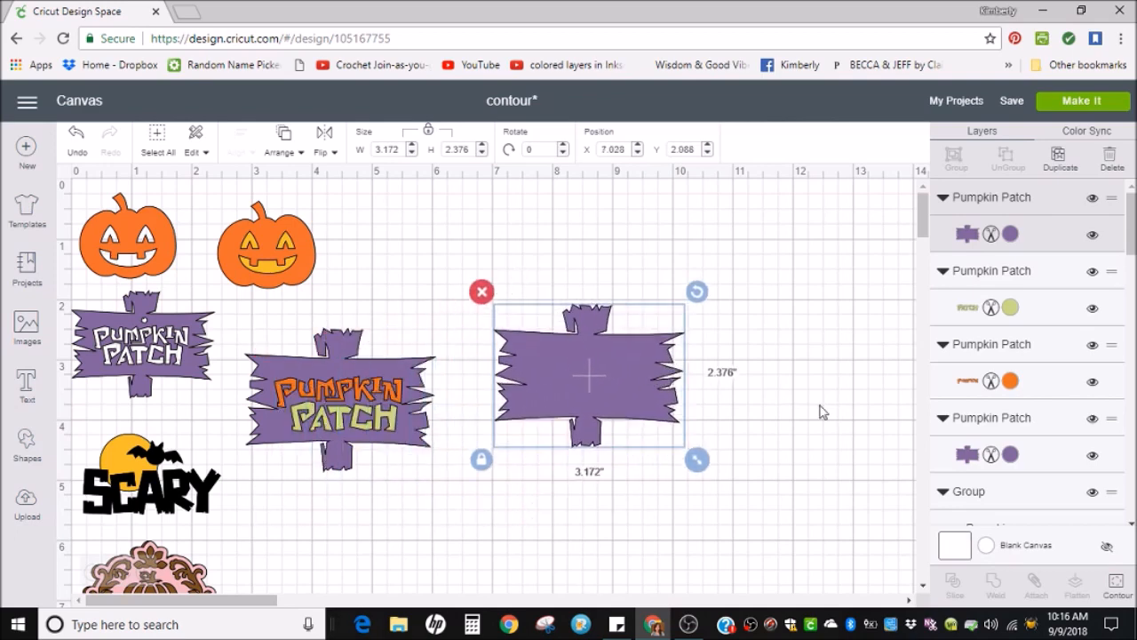
# Turn on the small nail-hole contour of this copy and hide its signboard contour so only the nail piece is kept
pyautogui.click(1116, 584)
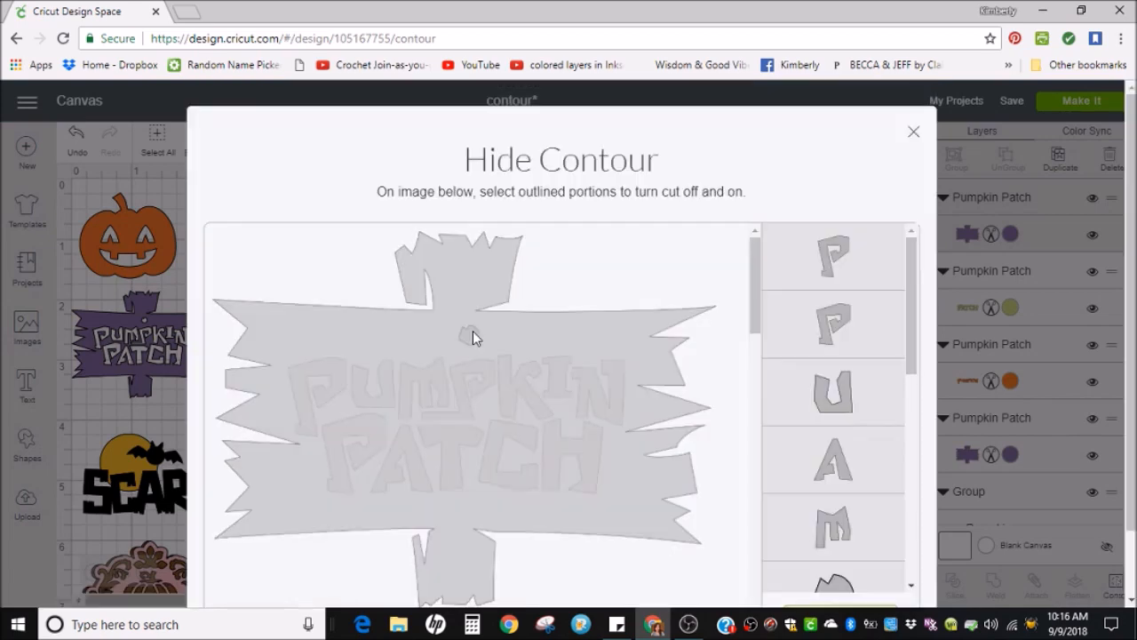
pyautogui.click(470, 334)
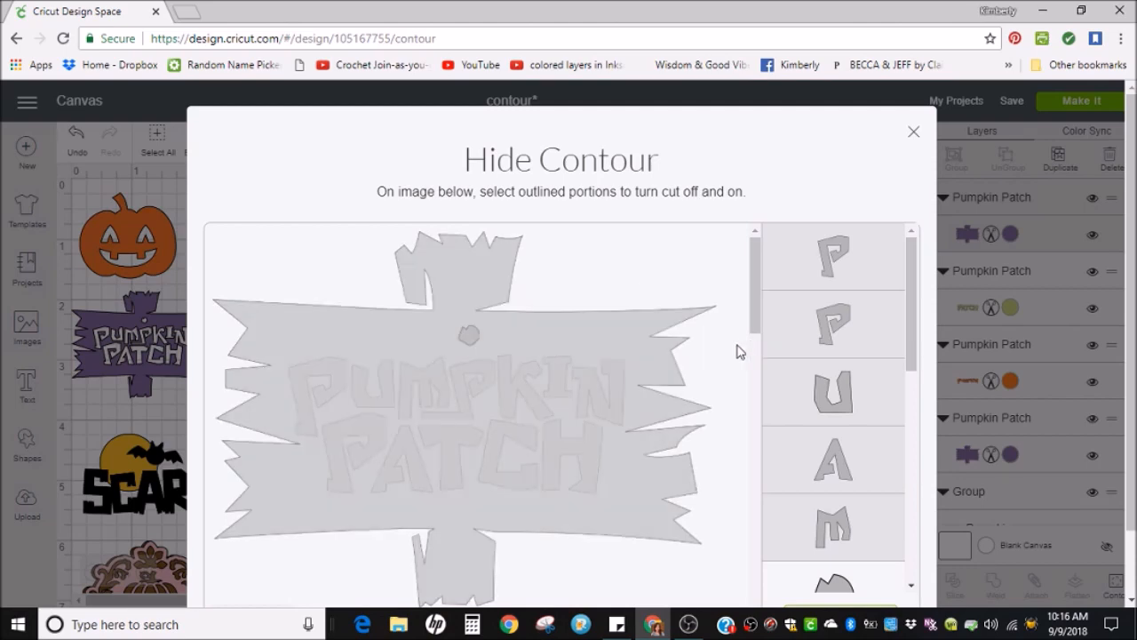
pyautogui.click(644, 329)
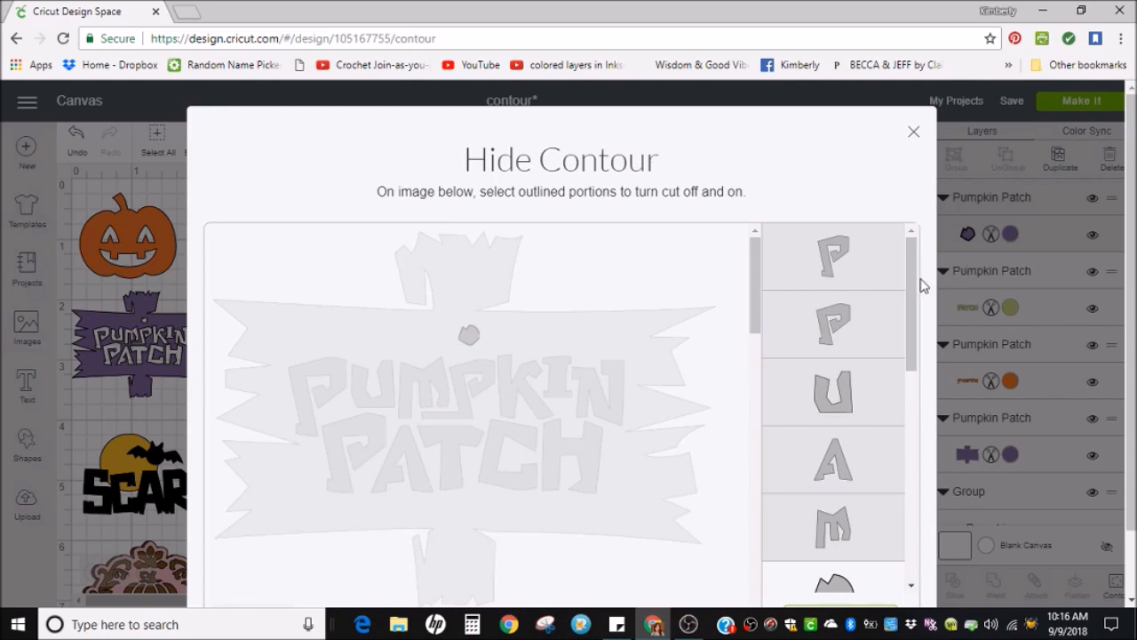
pyautogui.scroll(-4, 874, 309)
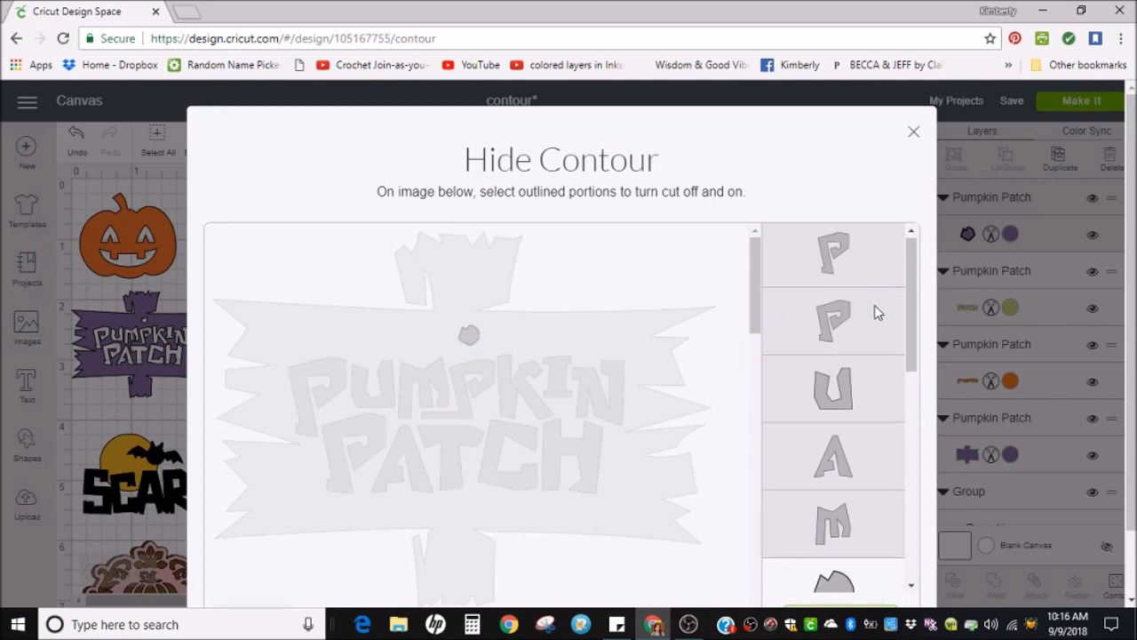
pyautogui.scroll(-3, 875, 318)
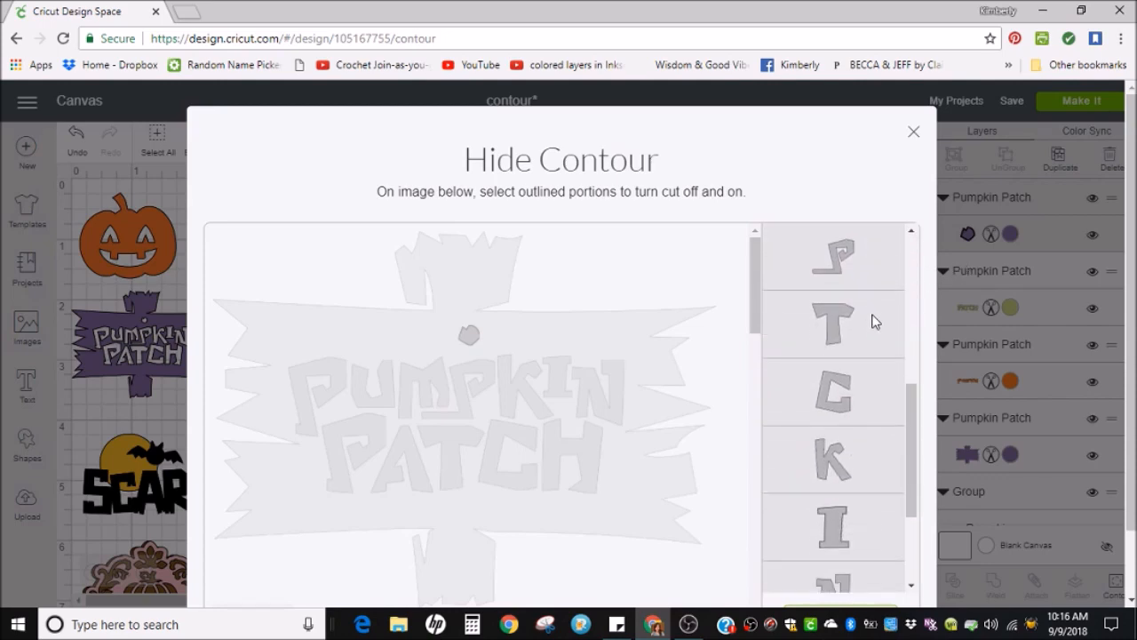
pyautogui.scroll(5, 872, 322)
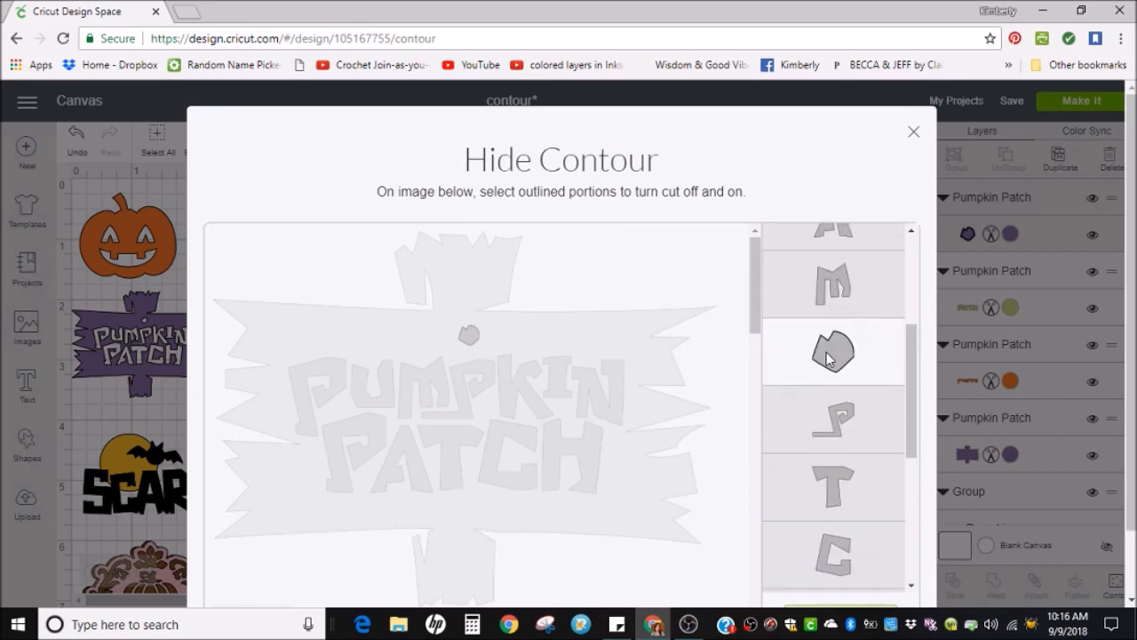
pyautogui.click(913, 135)
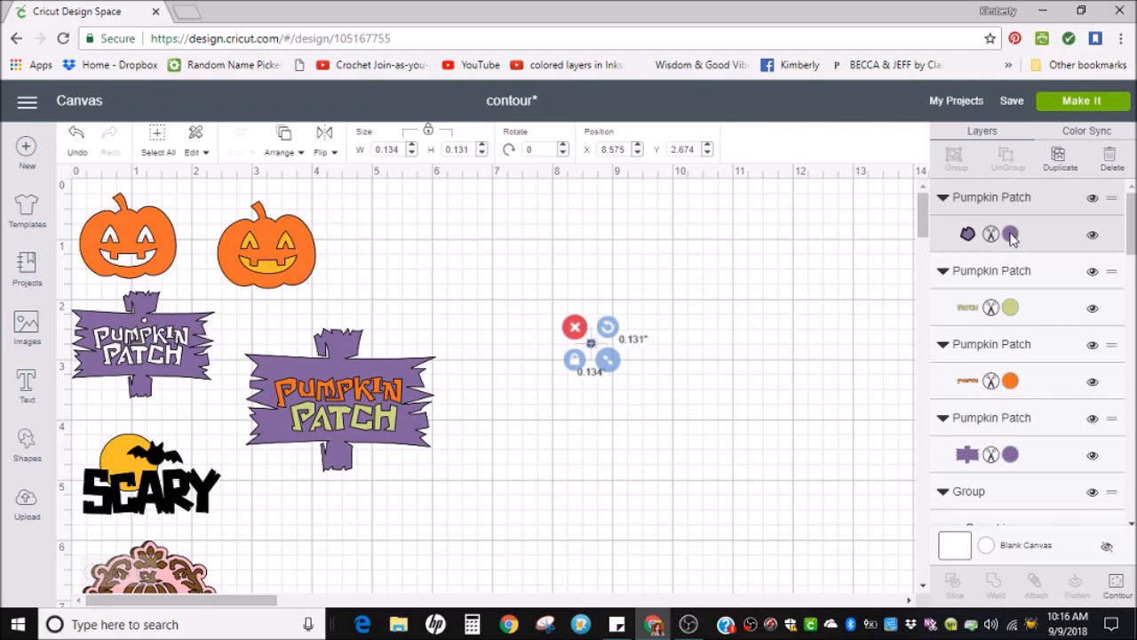
# Recolor the tiny nail piece to gray and position it on the signboard above the word PUMPKIN
pyautogui.click(1010, 234)
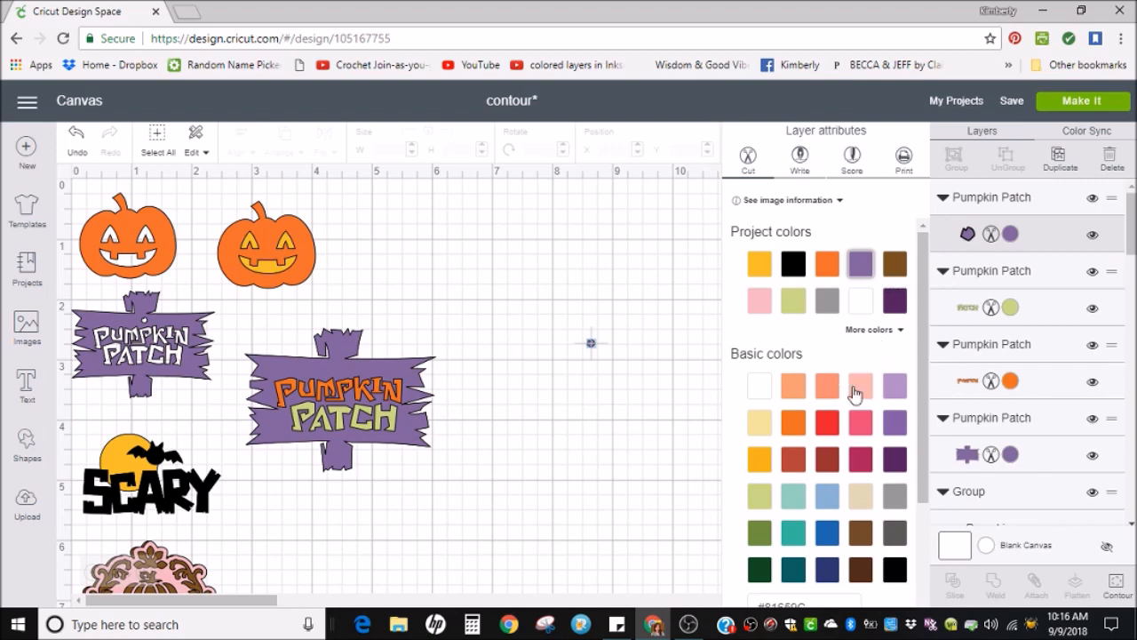
pyautogui.click(894, 495)
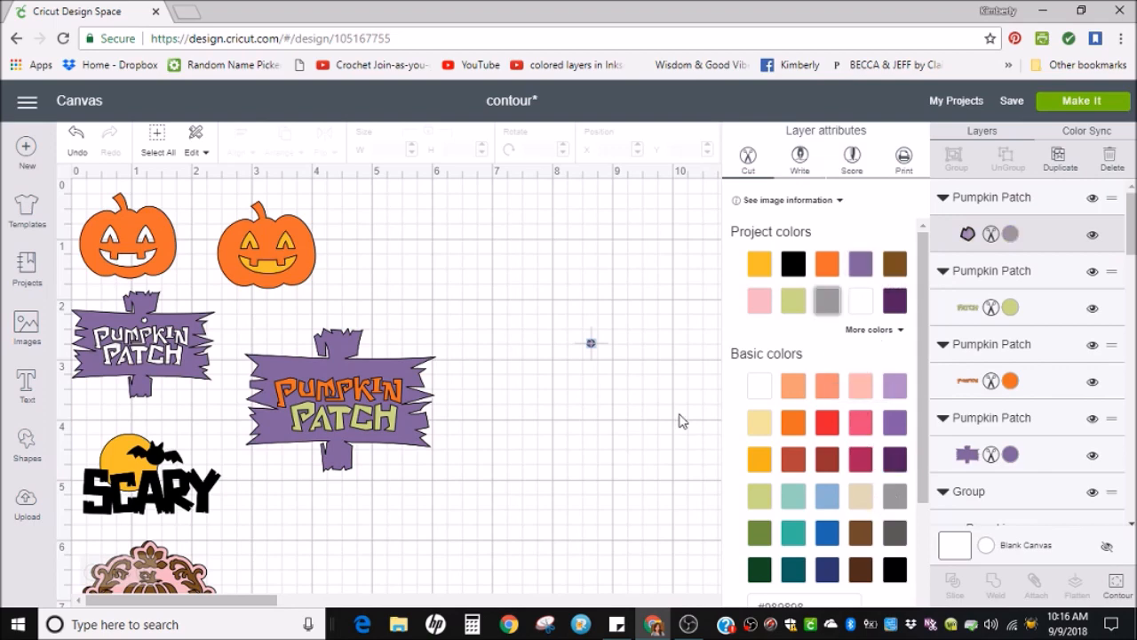
pyautogui.click(613, 387)
pyautogui.moveTo(590, 341); pyautogui.dragTo(417, 369)
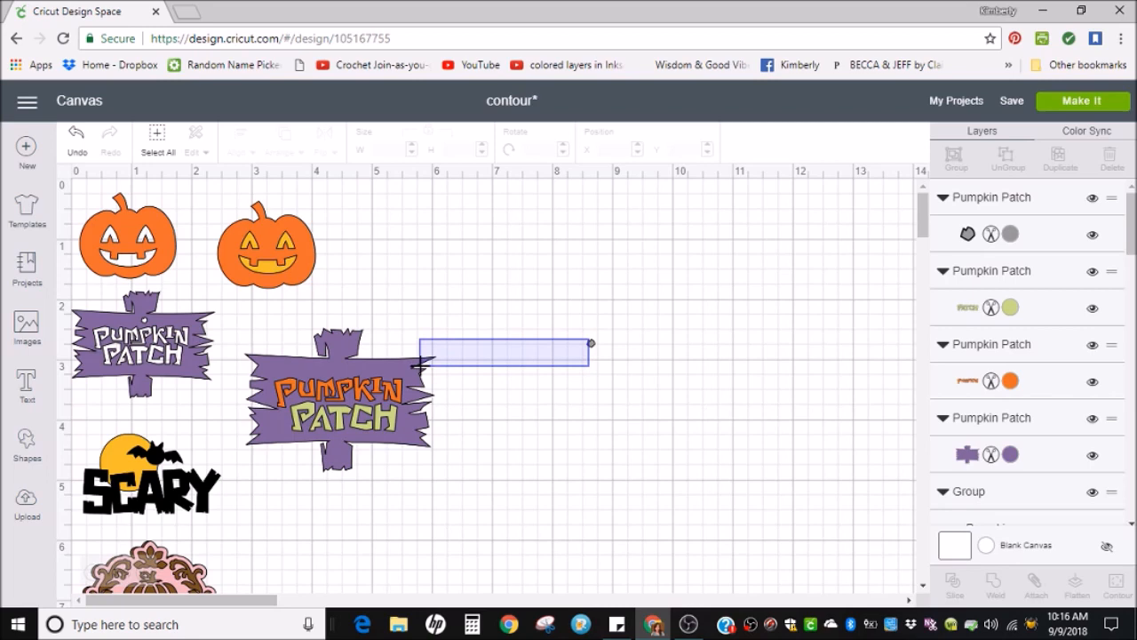
pyautogui.click(695, 398)
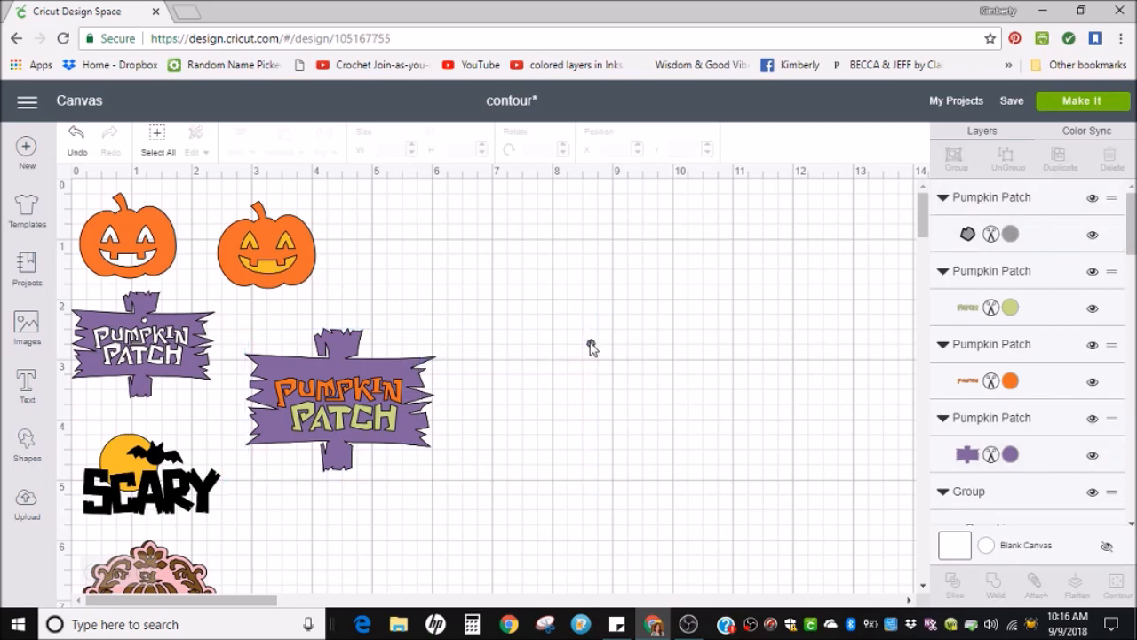
pyautogui.click(591, 346)
pyautogui.moveTo(591, 346); pyautogui.dragTo(340, 367)
pyautogui.click(539, 354)
# Group all pieces of the layered Pumpkin Patch sign, then shrink it and place it beside the original sign
pyautogui.moveTo(259, 322); pyautogui.dragTo(438, 510)
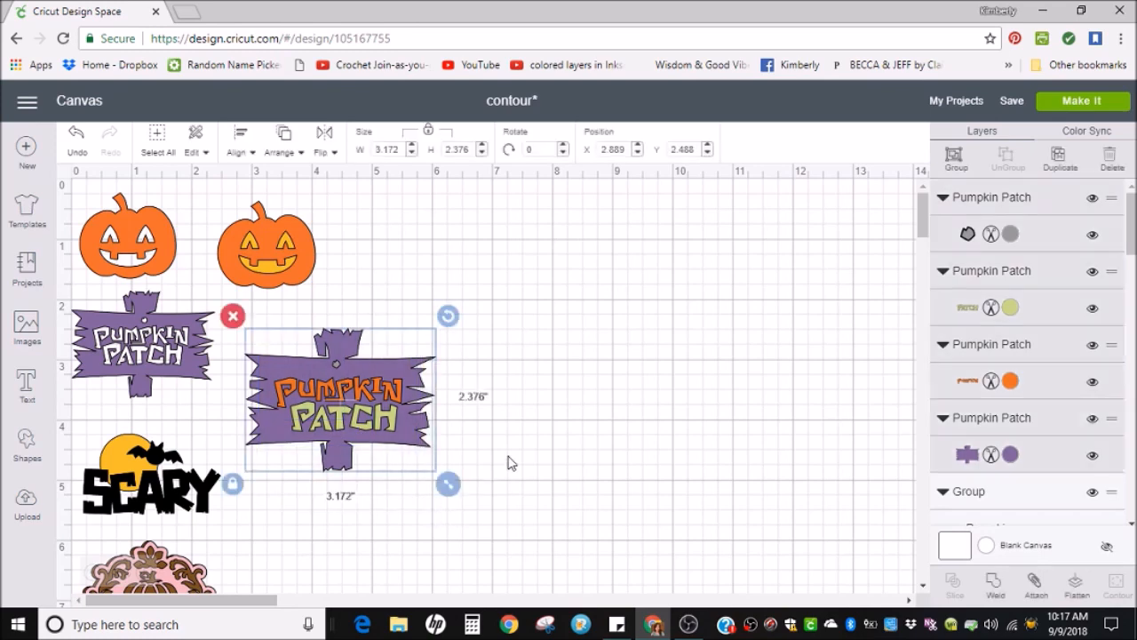
pyautogui.click(954, 157)
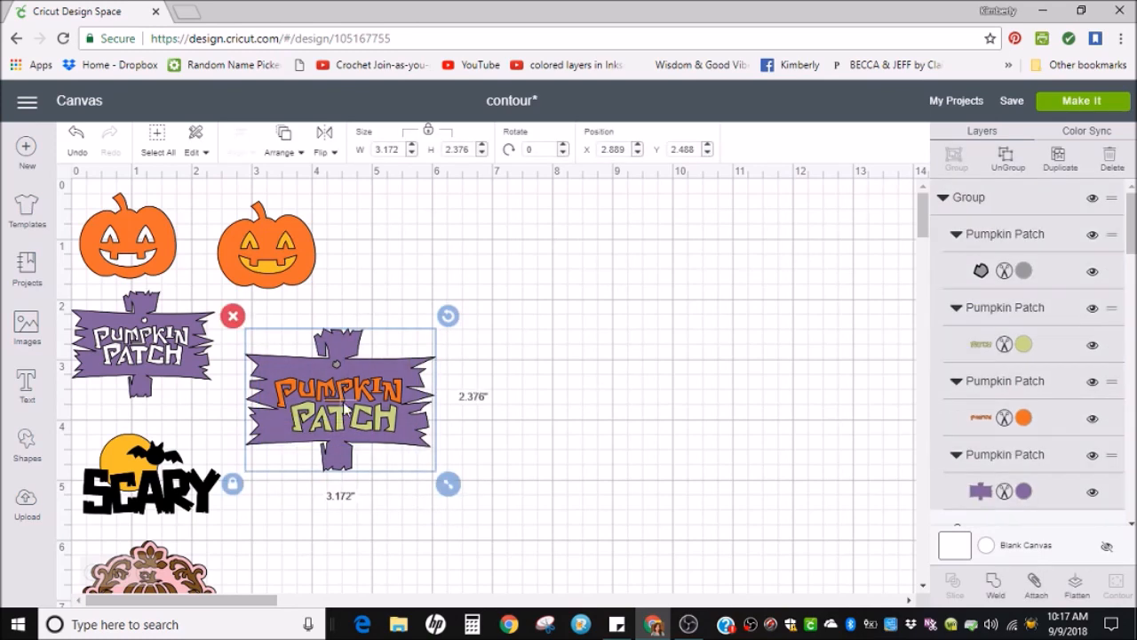
pyautogui.moveTo(332, 413); pyautogui.dragTo(333, 389)
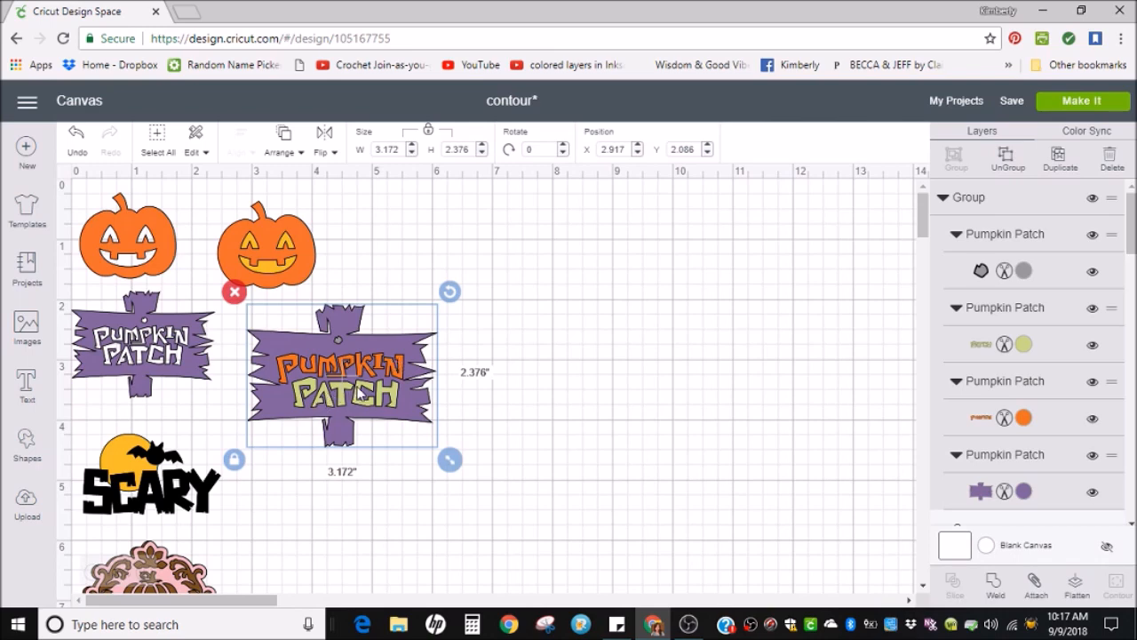
pyautogui.moveTo(449, 461); pyautogui.dragTo(351, 391)
pyautogui.click(504, 380)
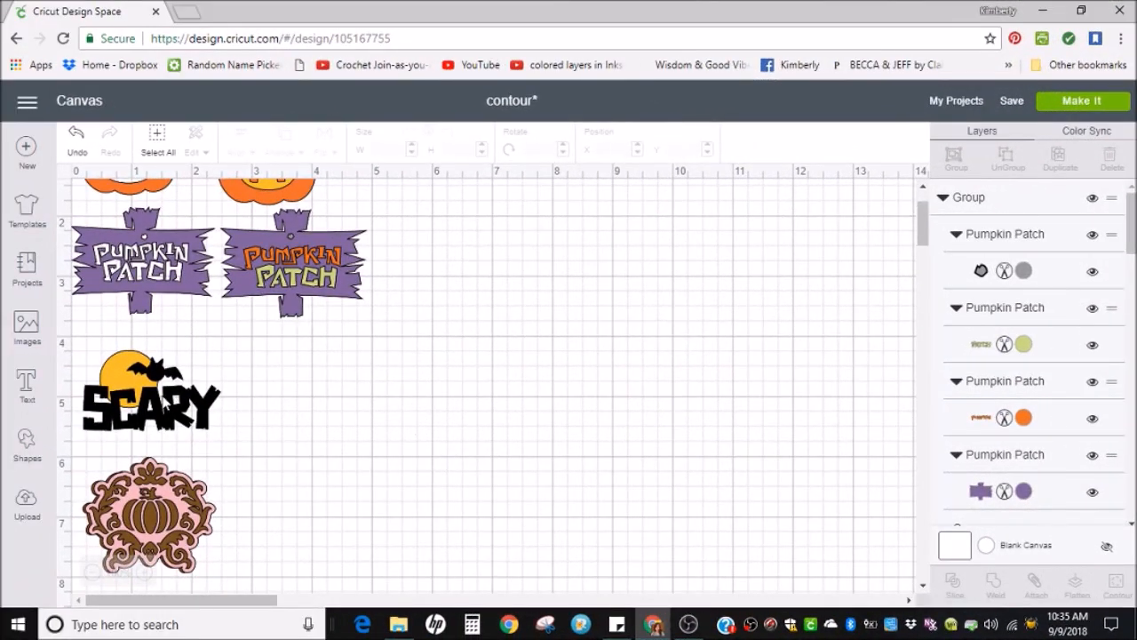
# Duplicate the Scary image, place the copy beside the original, and enlarge it to about 3.24 by 1.92 inches
pyautogui.click(161, 400)
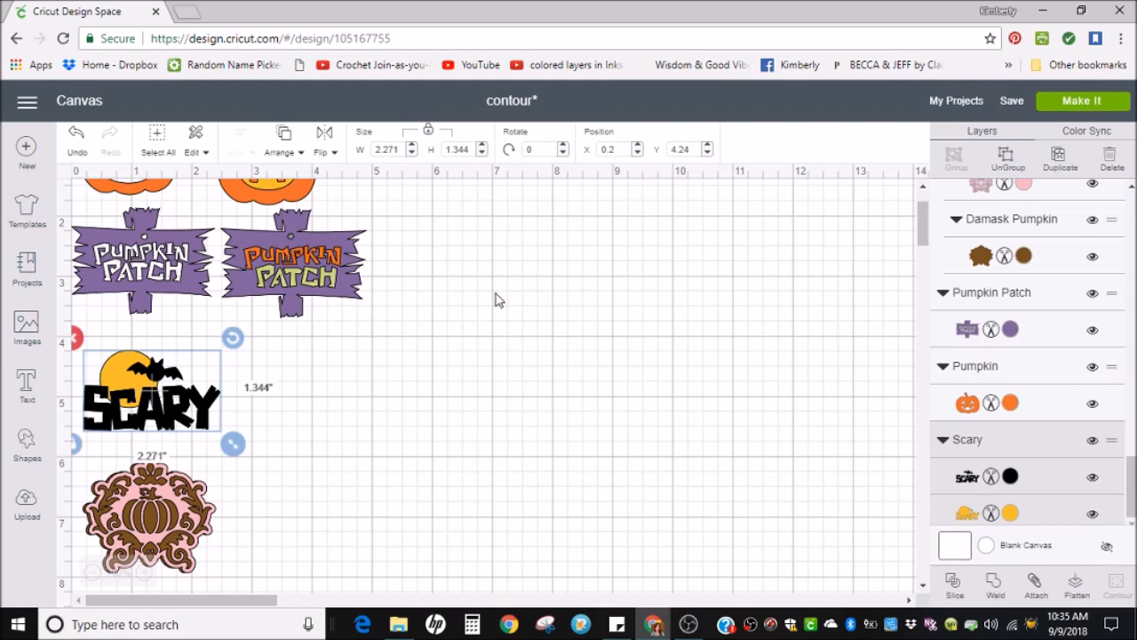
pyautogui.click(1060, 166)
pyautogui.moveTo(203, 355); pyautogui.dragTo(357, 401)
pyautogui.moveTo(417, 448); pyautogui.dragTo(478, 513)
pyautogui.moveTo(408, 433); pyautogui.dragTo(407, 423)
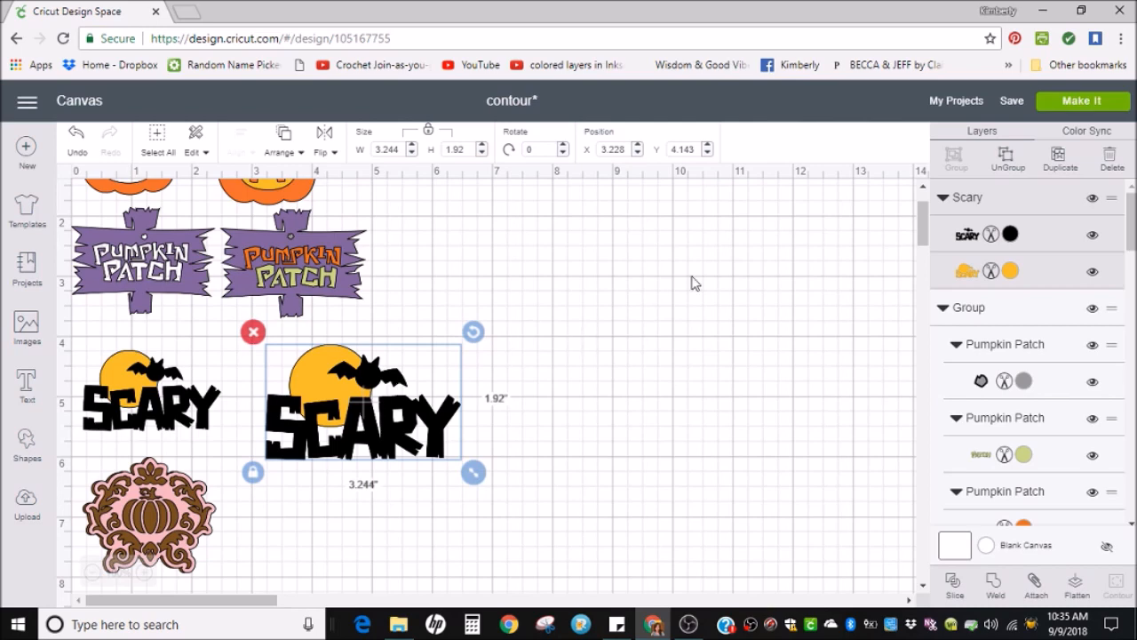
# Ungroup the Scary copy and move its black lettering and bat layer into the empty area beside the yellow layer
pyautogui.click(1008, 158)
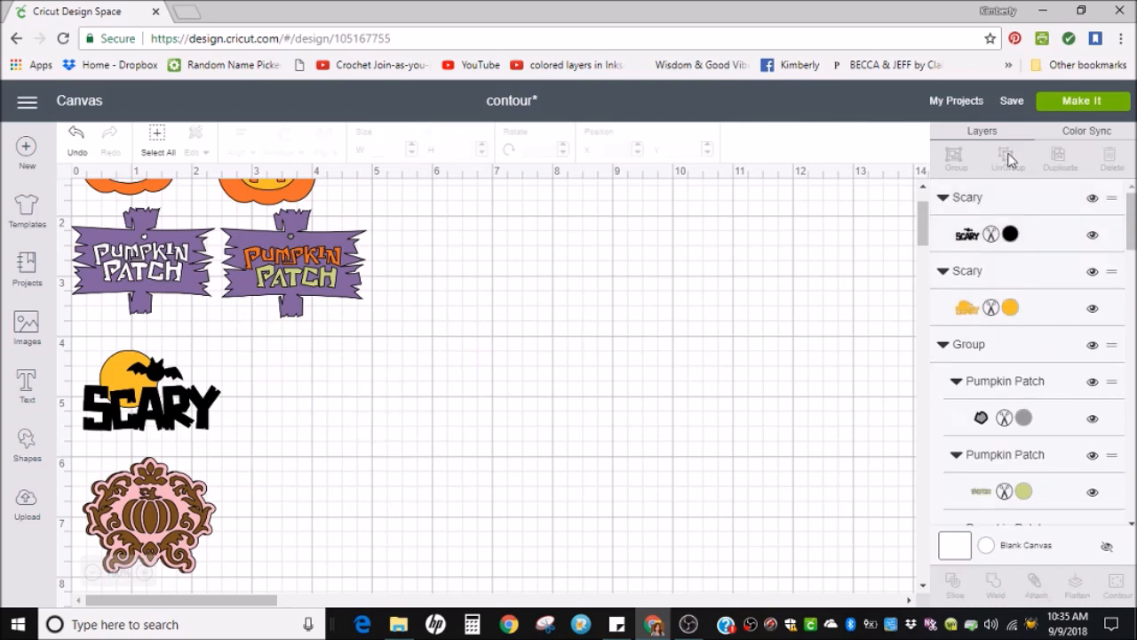
pyautogui.click(417, 422)
pyautogui.moveTo(427, 424); pyautogui.dragTo(636, 424)
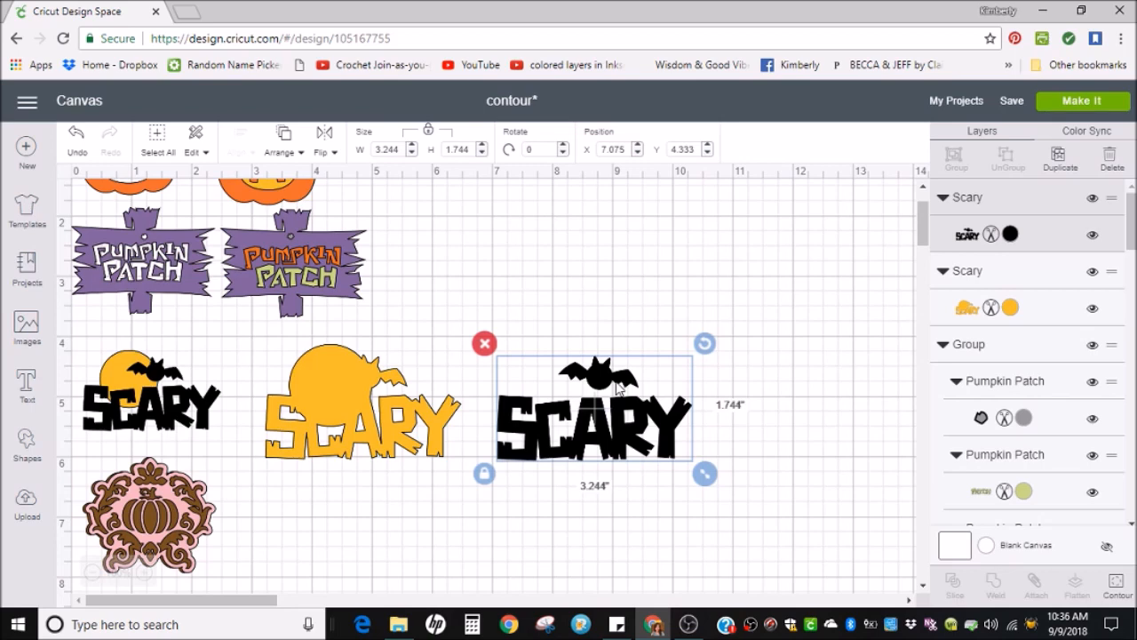
# Recolor the yellow background layer of the Scary copy to White
pyautogui.click(345, 403)
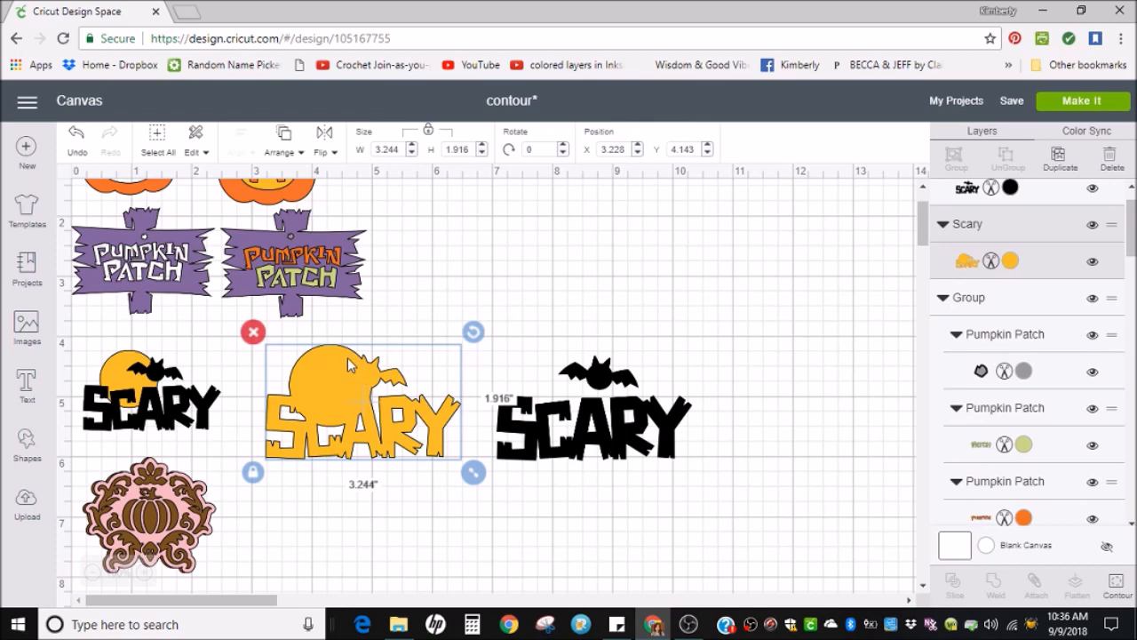
pyautogui.click(1010, 261)
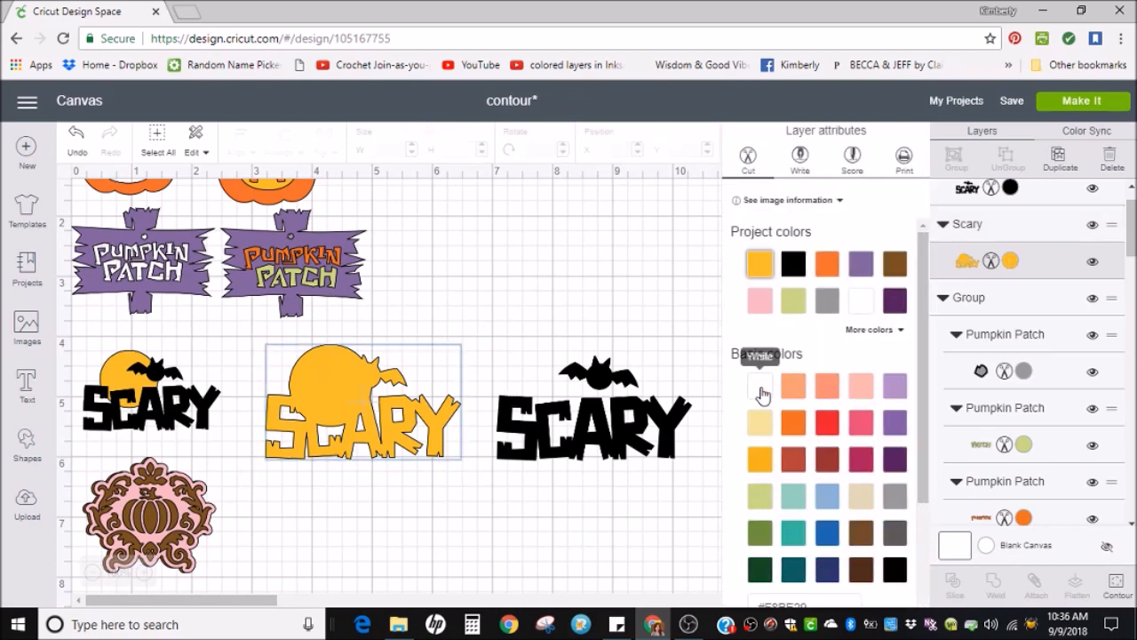
pyautogui.click(761, 388)
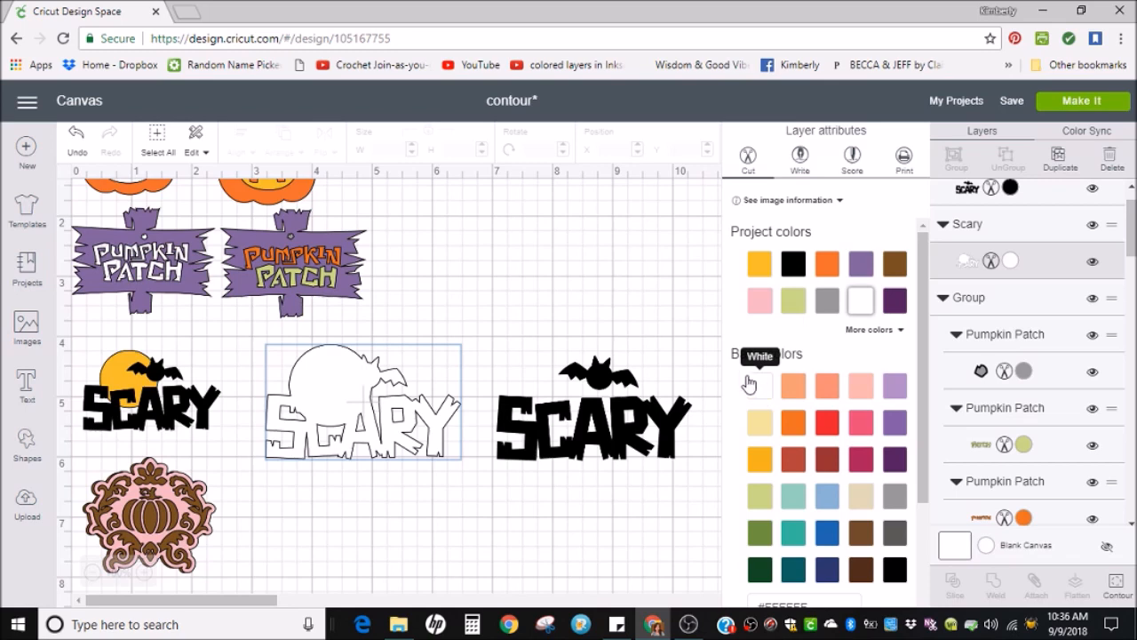
pyautogui.click(608, 302)
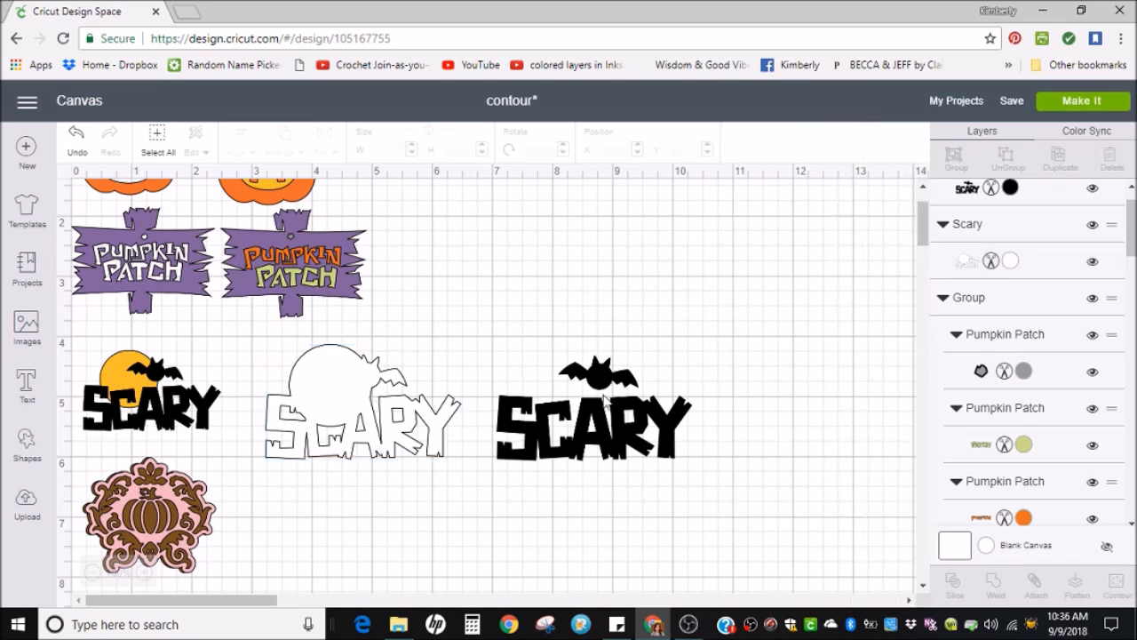
# Recolor the separate black lettering and bat layer of the Scary copy to the project's orange
pyautogui.click(627, 413)
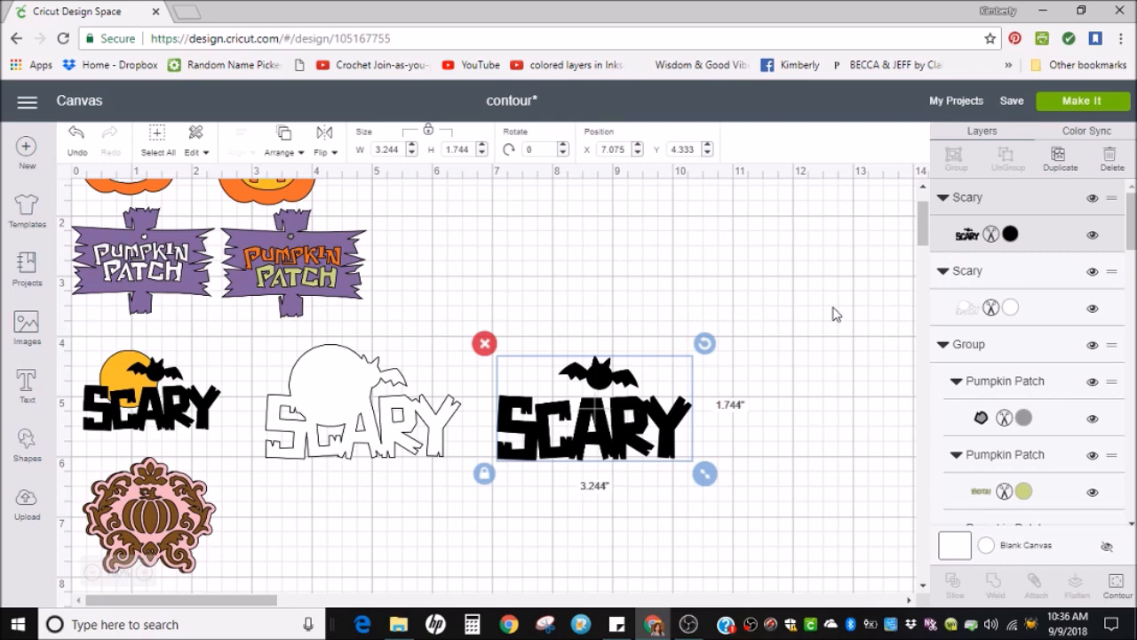
pyautogui.click(1010, 234)
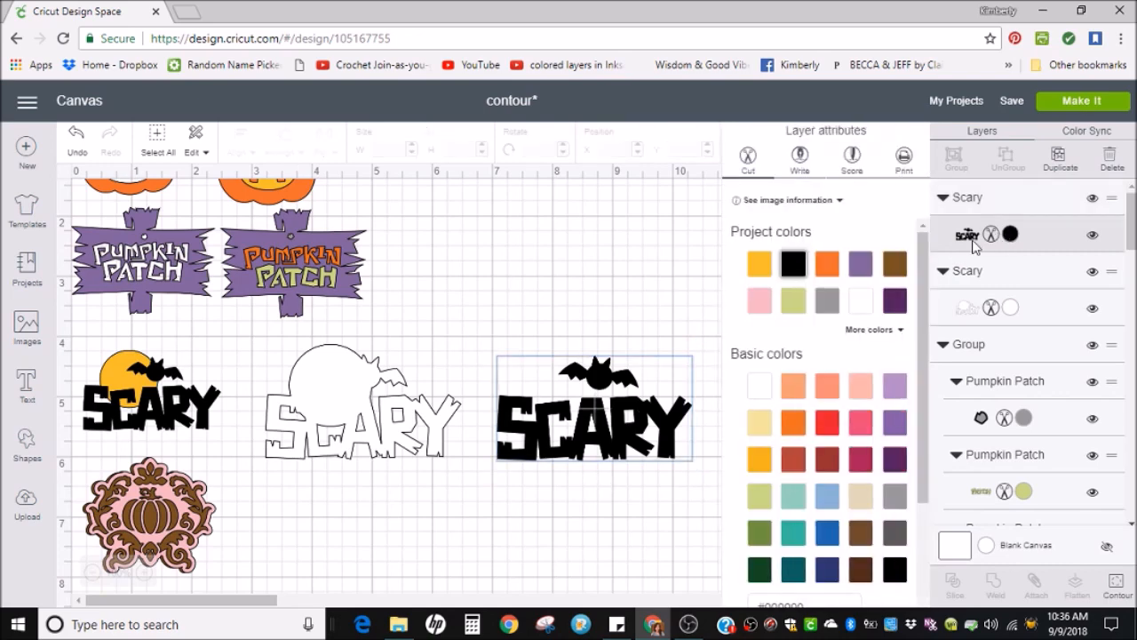
pyautogui.click(826, 264)
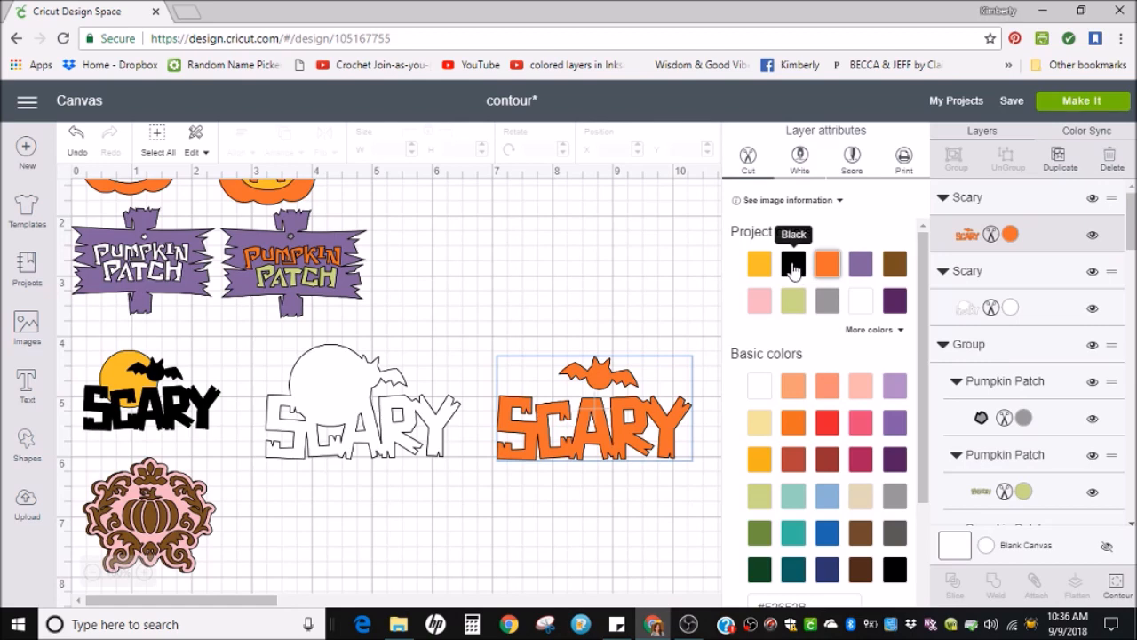
# Recolor the separate lettering and bat layer of the Scary copy to Black and hide its SCARY word and letter-hole contours, keeping only the bat
pyautogui.click(793, 265)
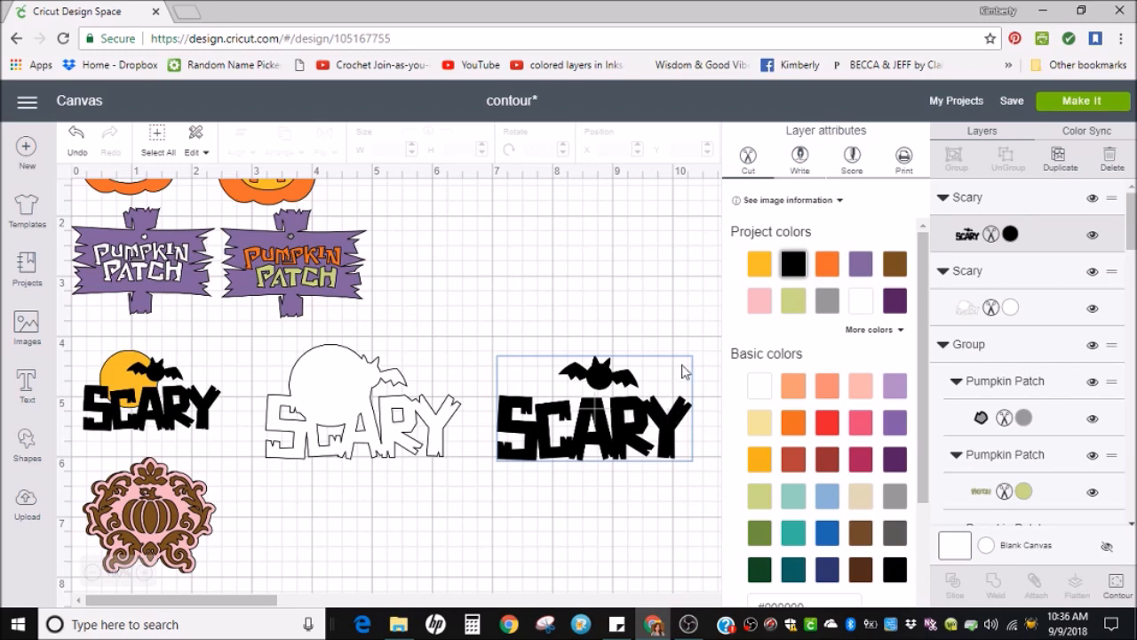
pyautogui.click(688, 308)
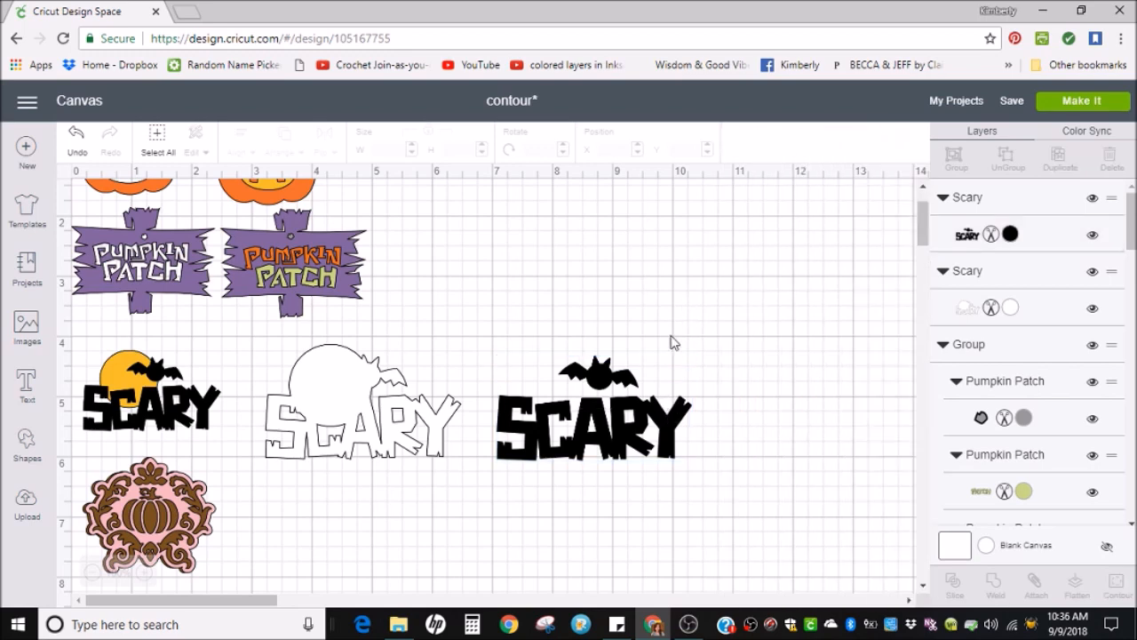
pyautogui.click(640, 416)
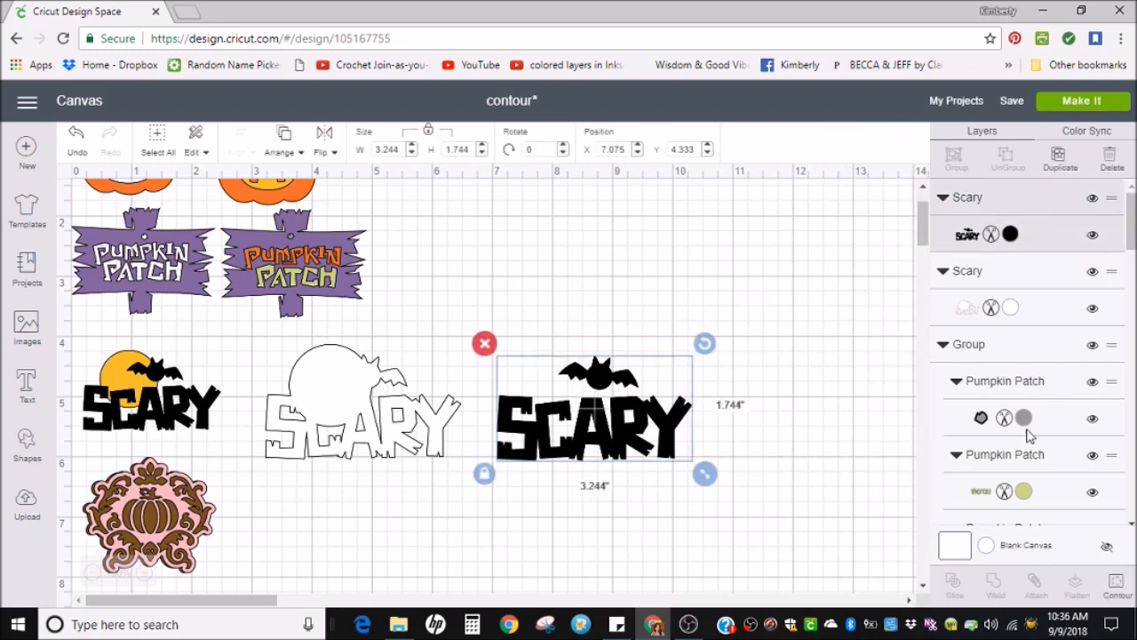
pyautogui.click(1117, 581)
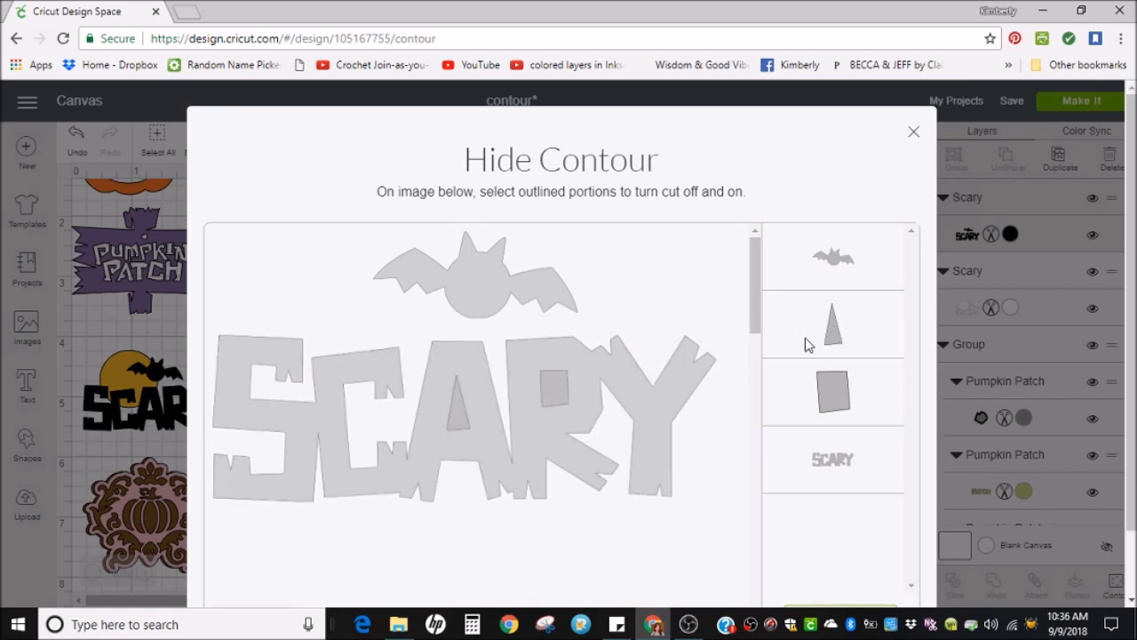
pyautogui.click(826, 461)
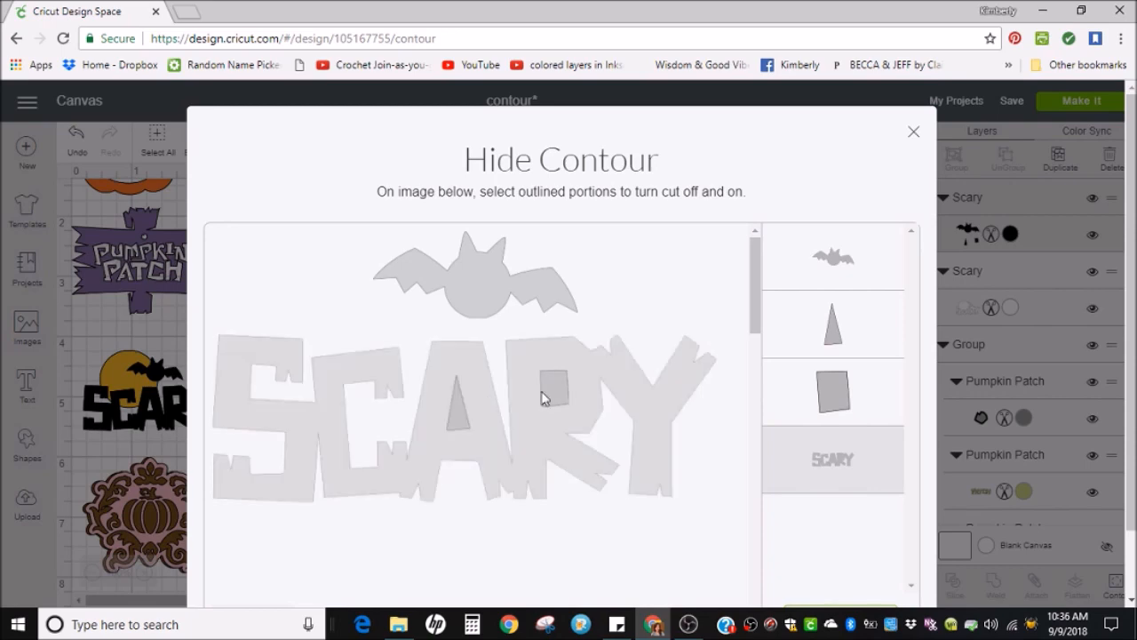
pyautogui.click(827, 395)
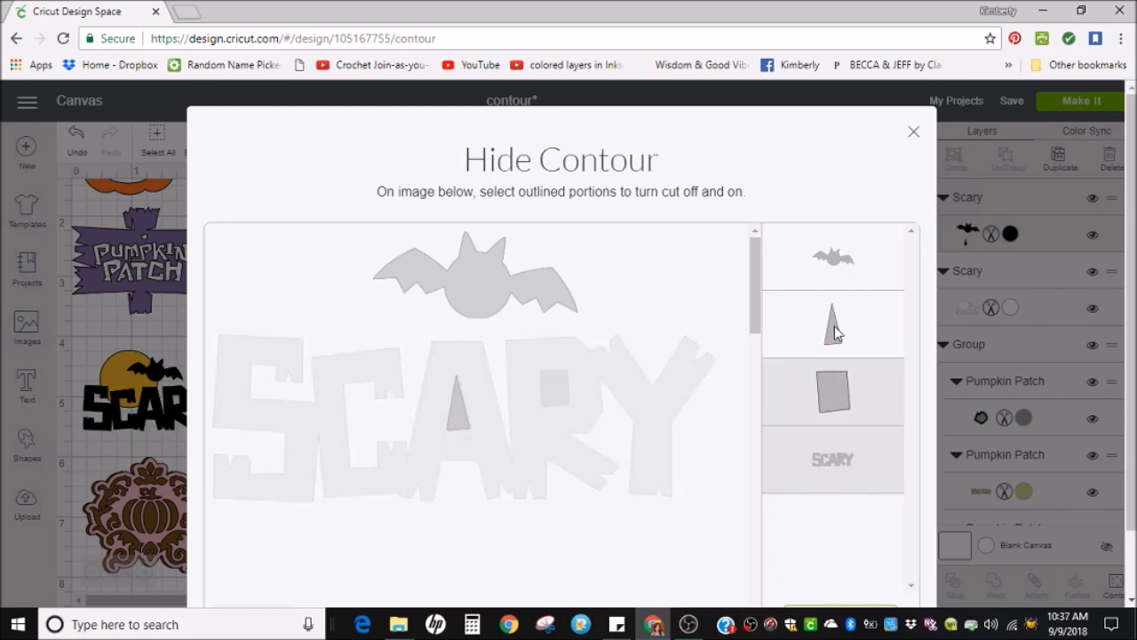
pyautogui.click(834, 325)
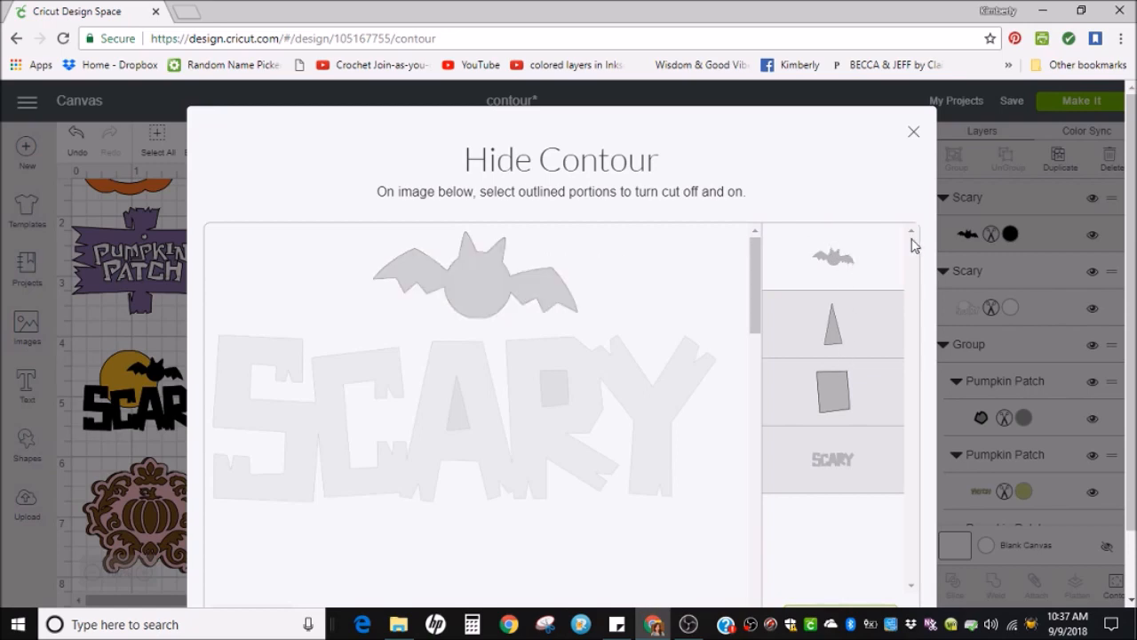
pyautogui.click(914, 134)
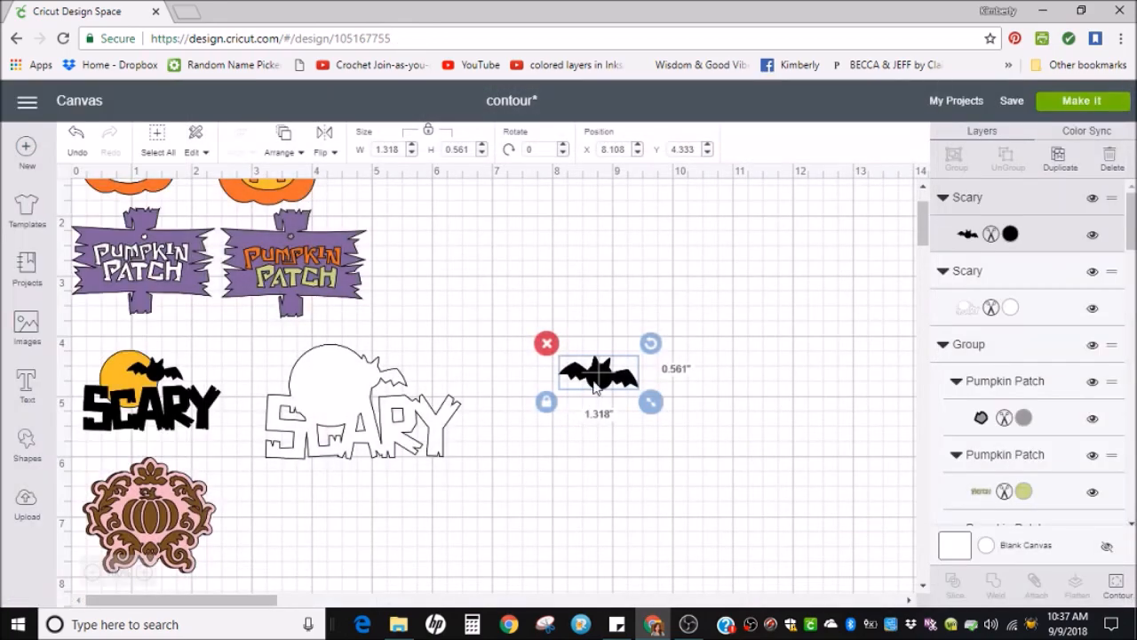
# Place the bat over the moon of the white Scary layer, duplicate it, and move the duplicate into the empty area beside it
pyautogui.moveTo(600, 378); pyautogui.dragTo(371, 377)
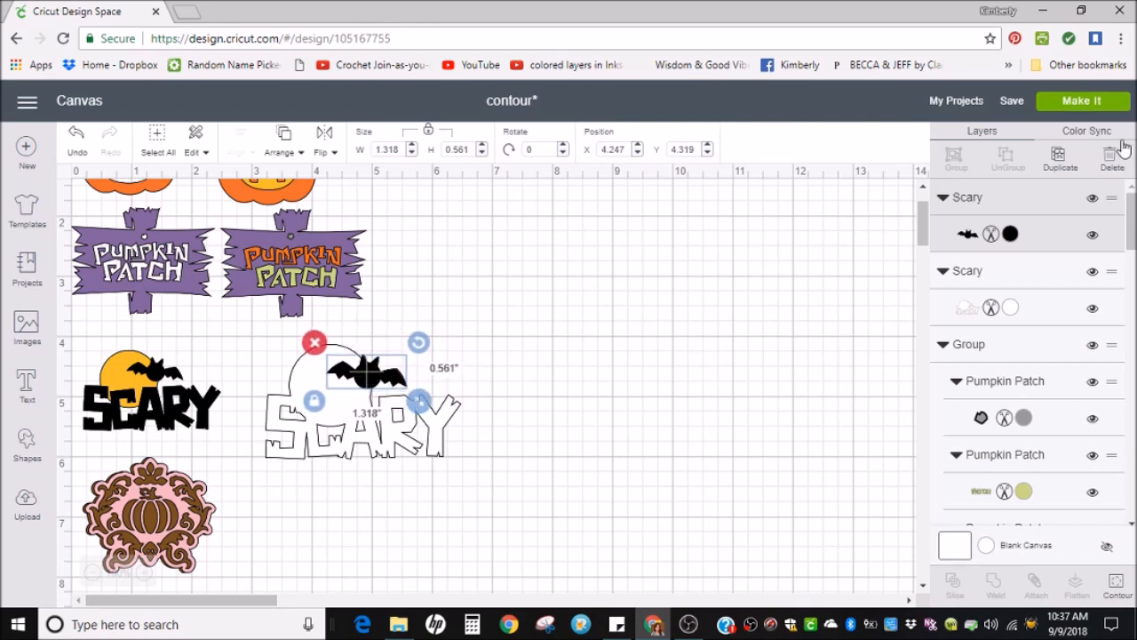
pyautogui.click(1056, 164)
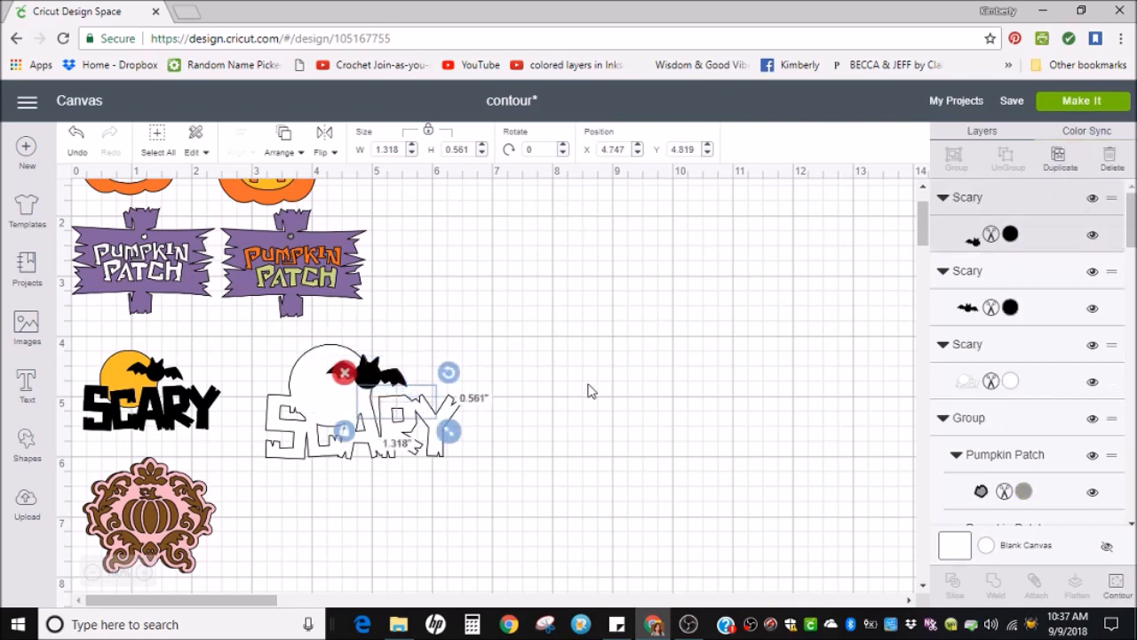
pyautogui.moveTo(391, 401); pyautogui.dragTo(576, 402)
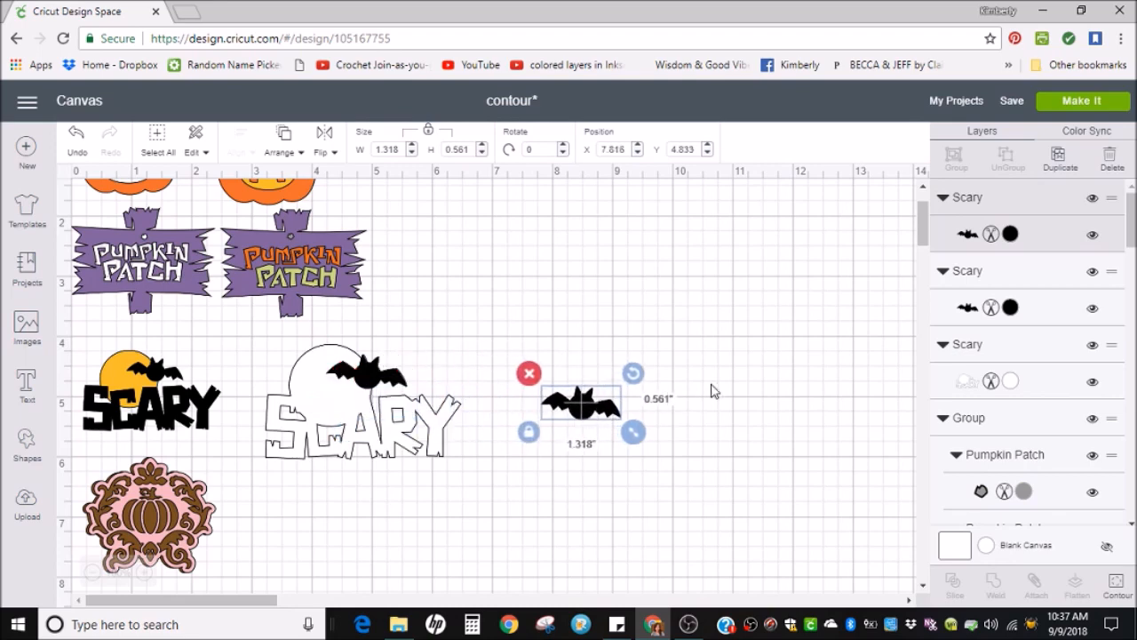
# In the duplicate bat layer, turn the SCARY word and letter-hole contours back on, hide the bat, and reposition the lettering in the empty area
pyautogui.click(1114, 582)
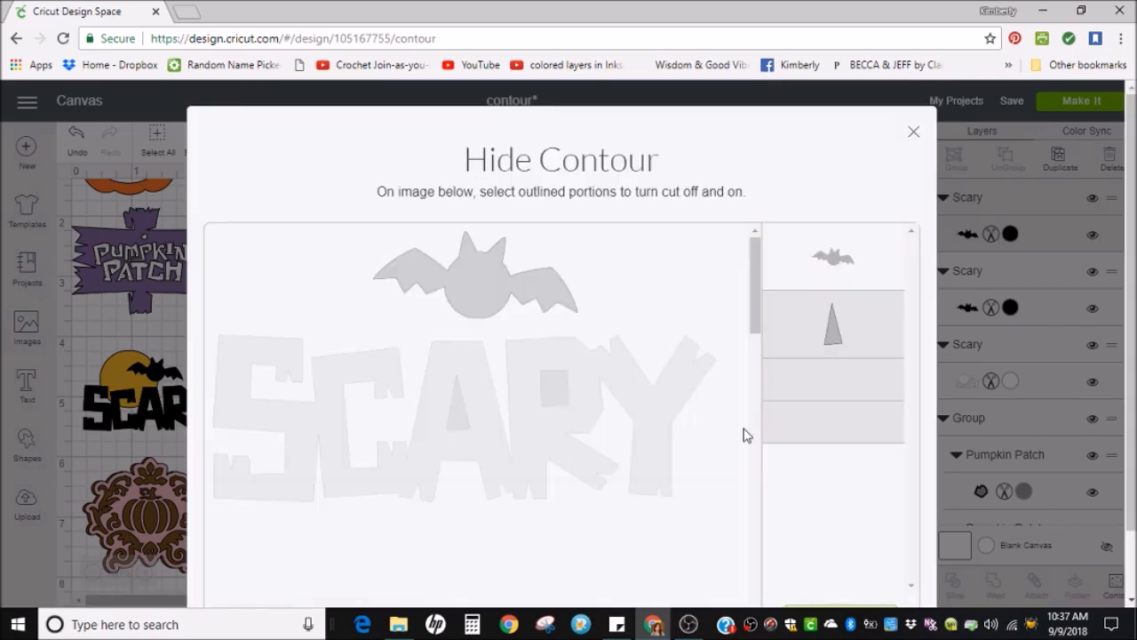
pyautogui.click(840, 323)
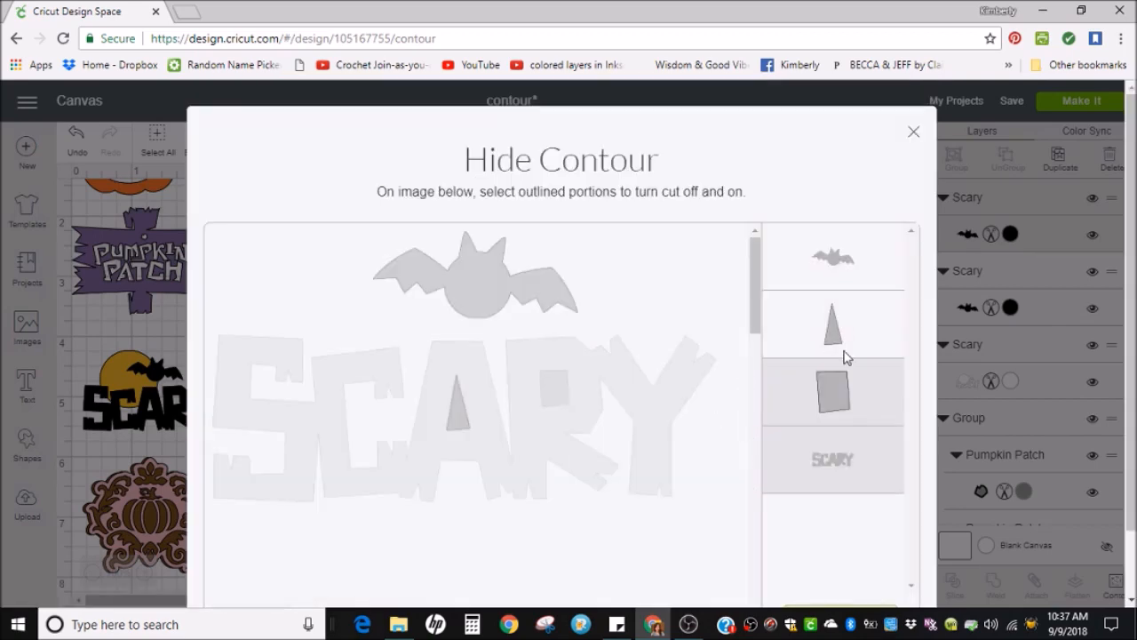
pyautogui.click(831, 388)
pyautogui.click(843, 461)
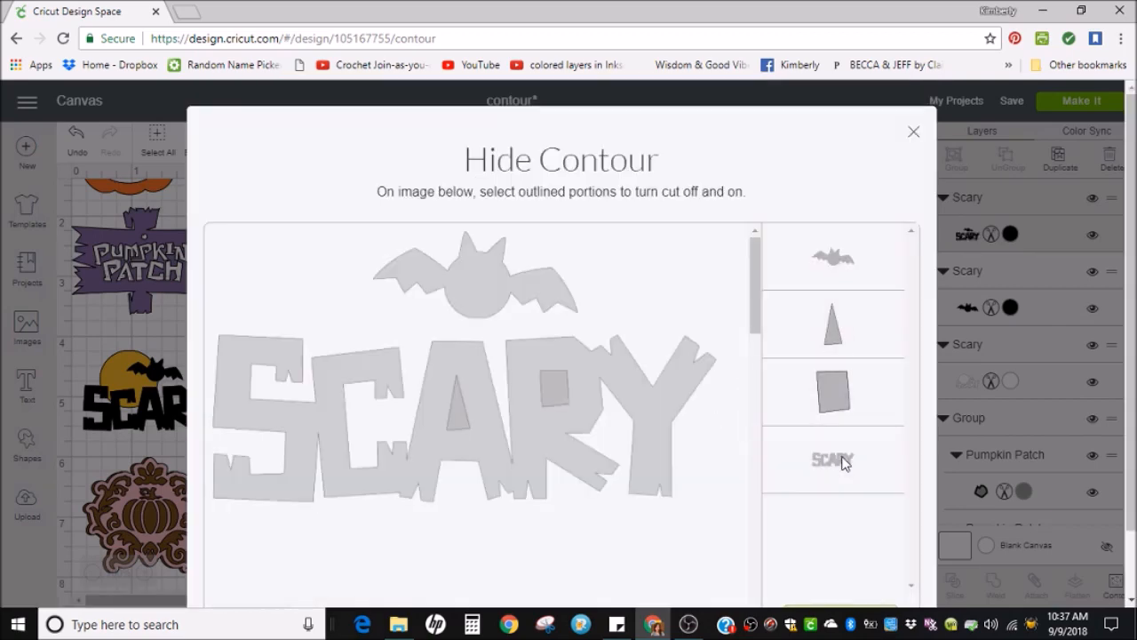
pyautogui.click(832, 257)
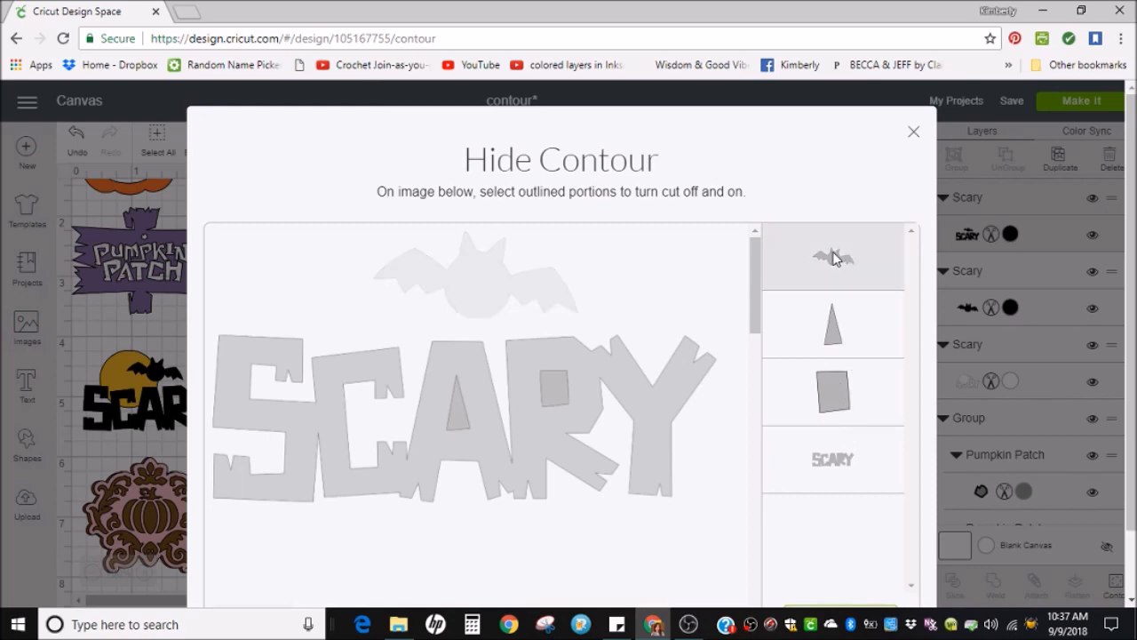
pyautogui.click(914, 133)
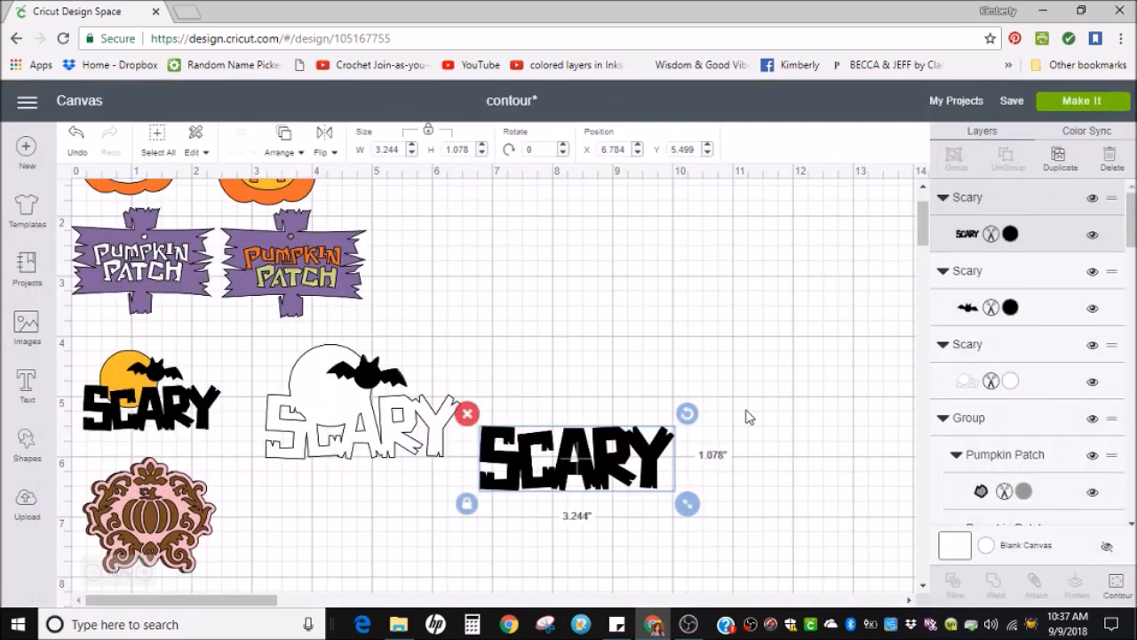
pyautogui.moveTo(629, 454); pyautogui.dragTo(668, 424)
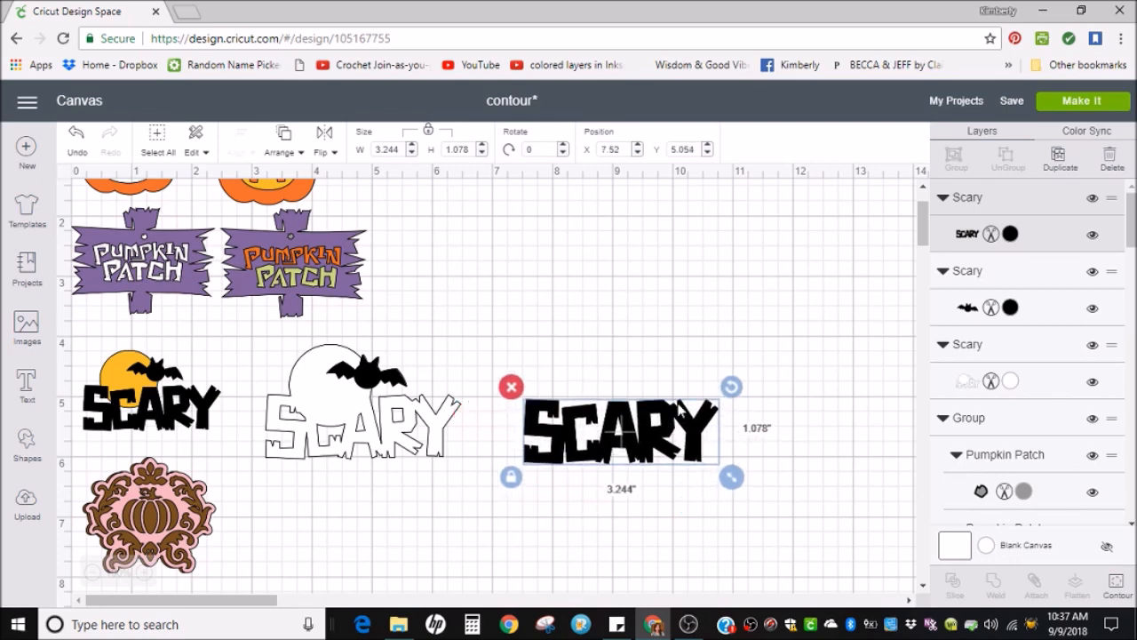
# Recolor the separate SCARY lettering purple and place it over the lettering outline of the white Scary layer
pyautogui.click(1007, 233)
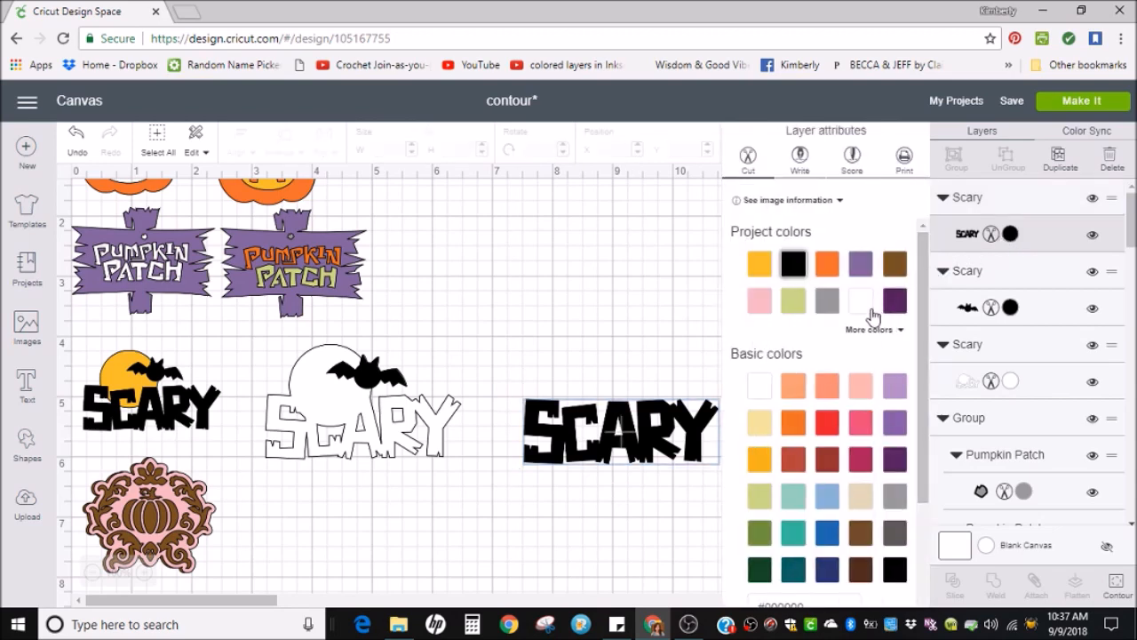
pyautogui.click(894, 425)
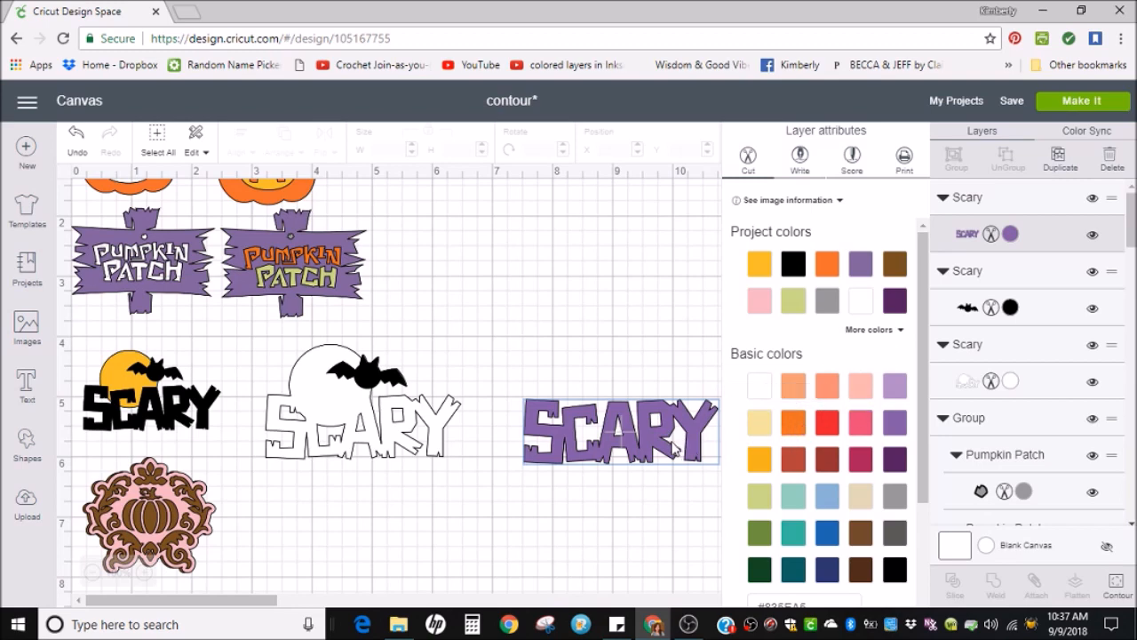
pyautogui.click(672, 450)
pyautogui.moveTo(672, 451); pyautogui.dragTo(630, 439)
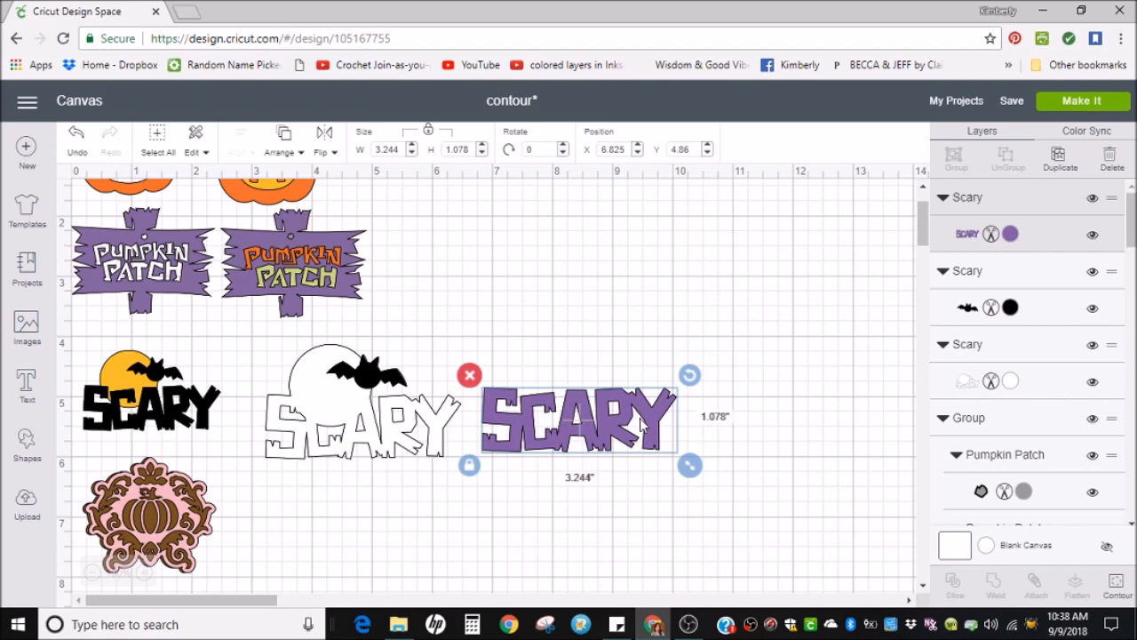
pyautogui.moveTo(636, 414); pyautogui.dragTo(414, 417)
pyautogui.click(552, 423)
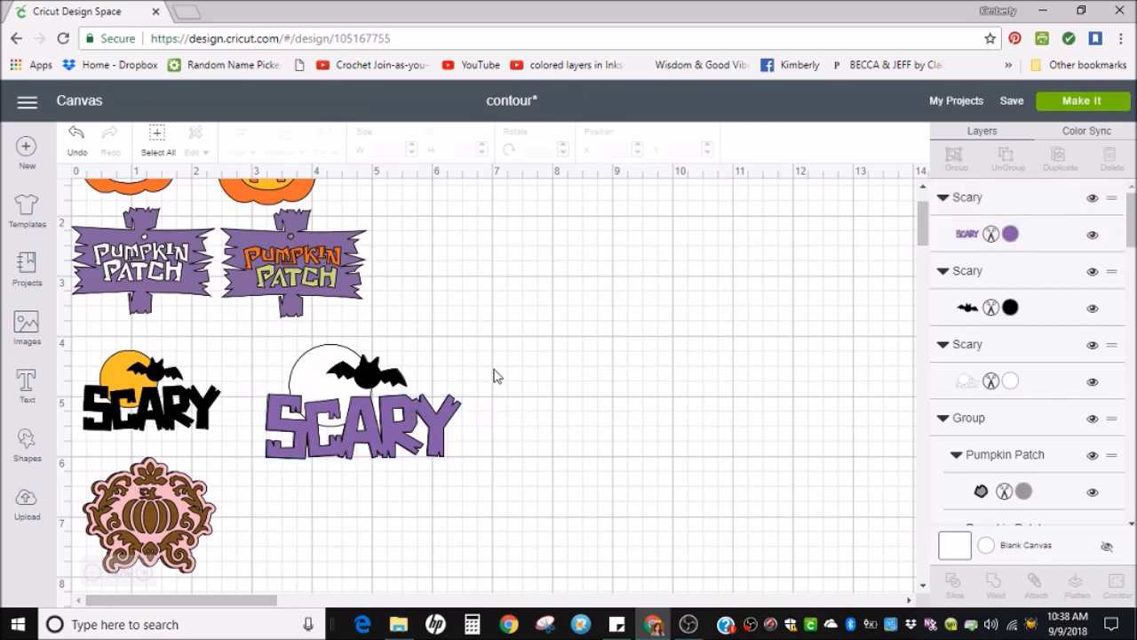
# Group the purple lettering, black bat, and white background layers and shrink the group to sit beside the original Scary image
pyautogui.moveTo(246, 334); pyautogui.dragTo(469, 488)
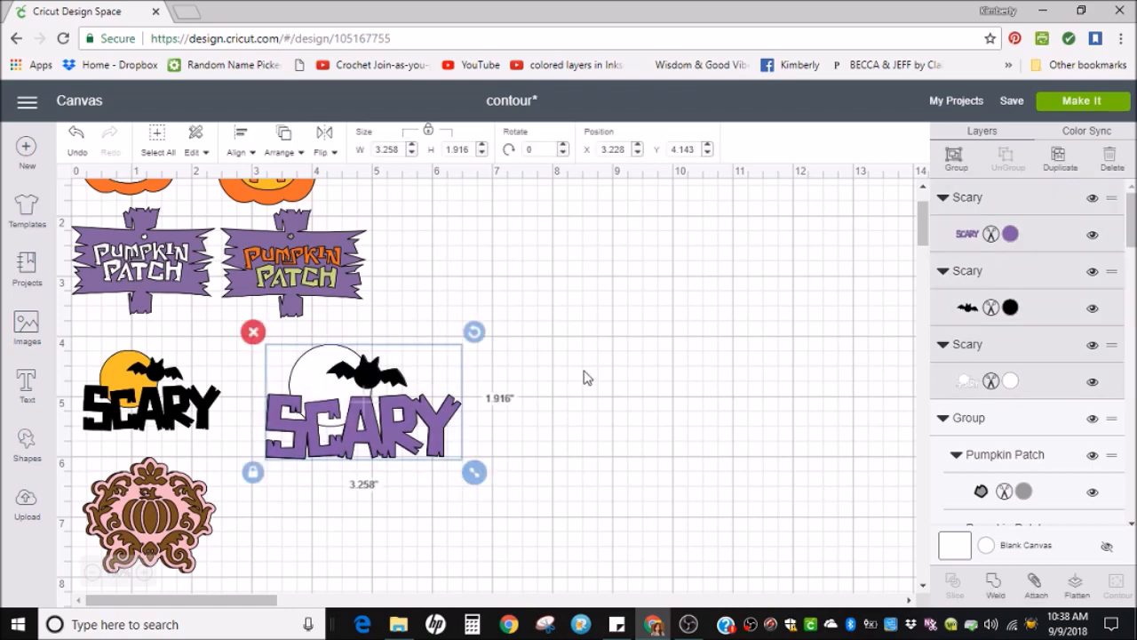
pyautogui.click(953, 158)
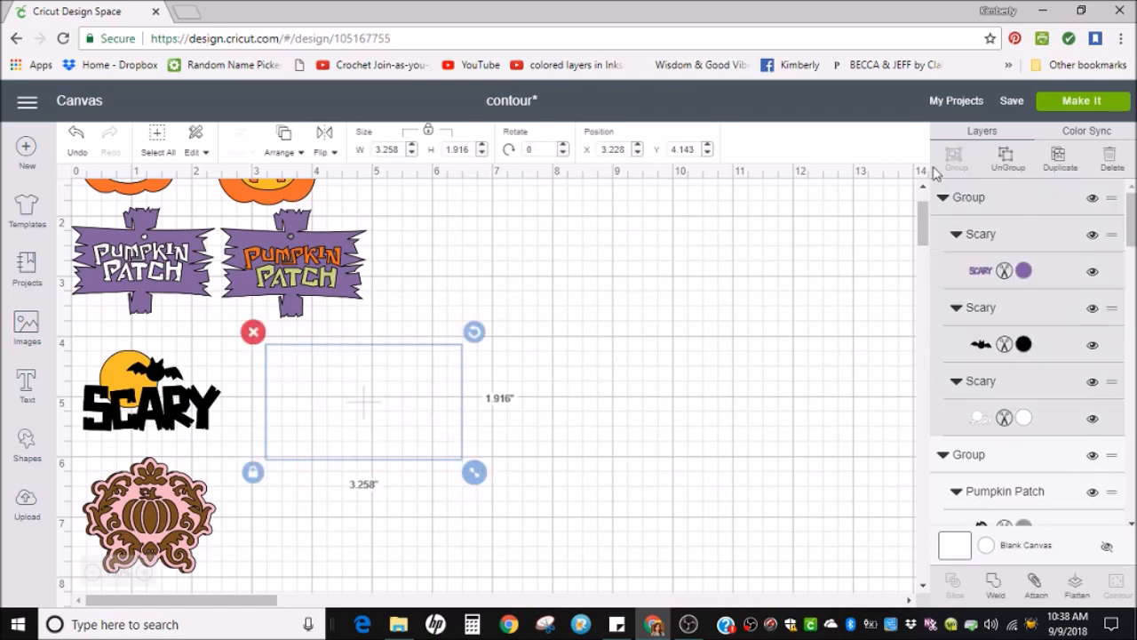
pyautogui.moveTo(473, 472); pyautogui.dragTo(383, 425)
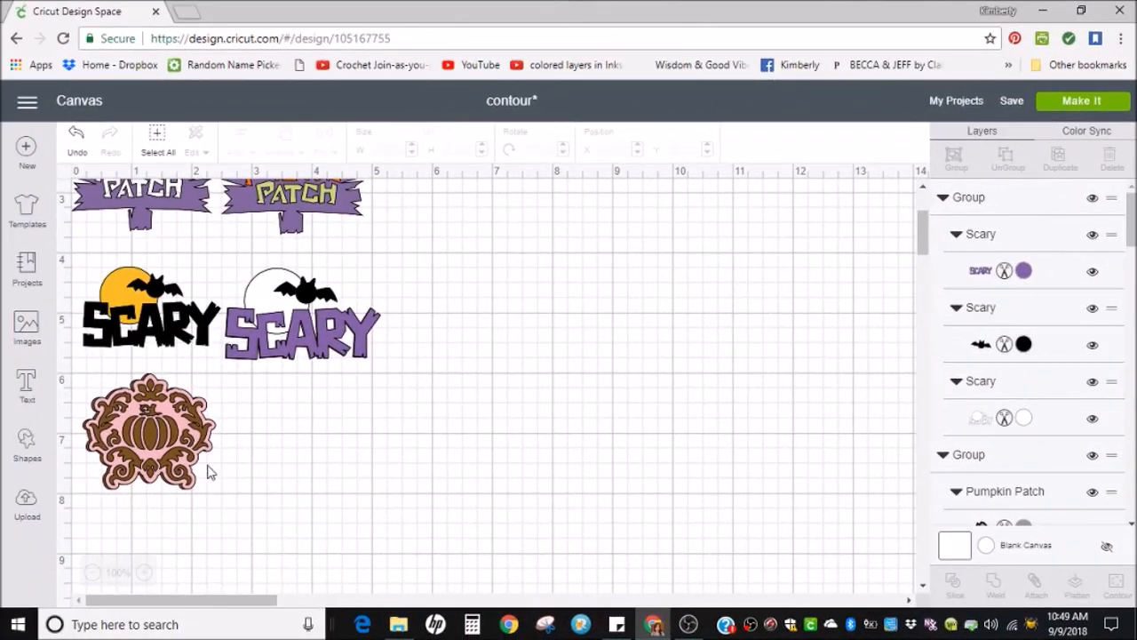
# Duplicate the Damask Pumpkin image, place the copy beside the original, and enlarge it to about 2.94 by 2.56 inches
pyautogui.click(163, 440)
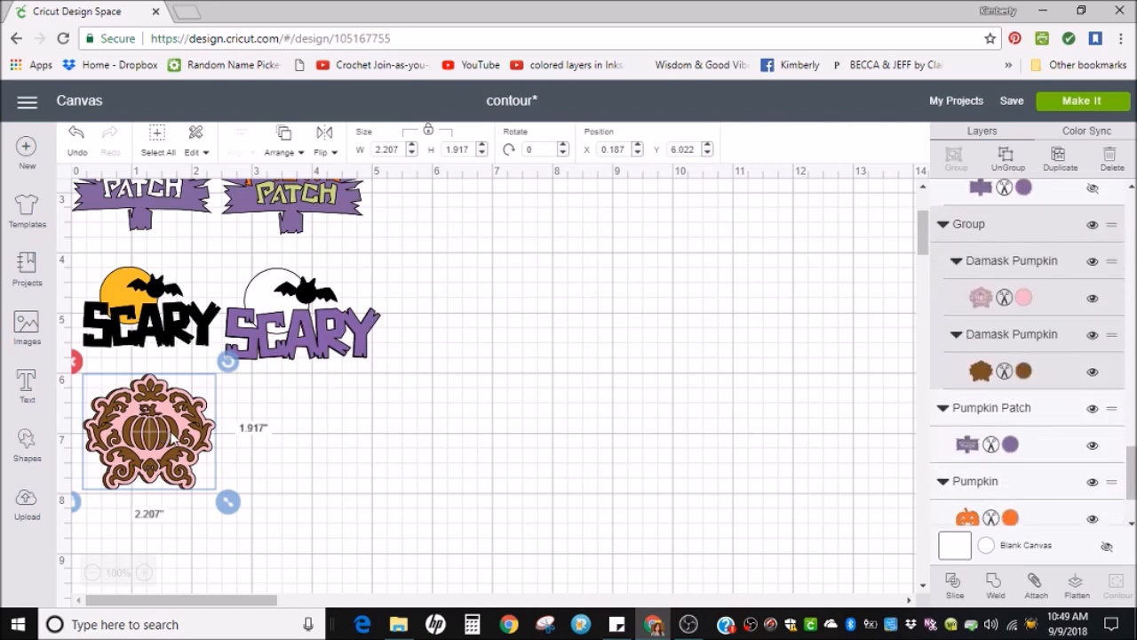
pyautogui.click(1060, 158)
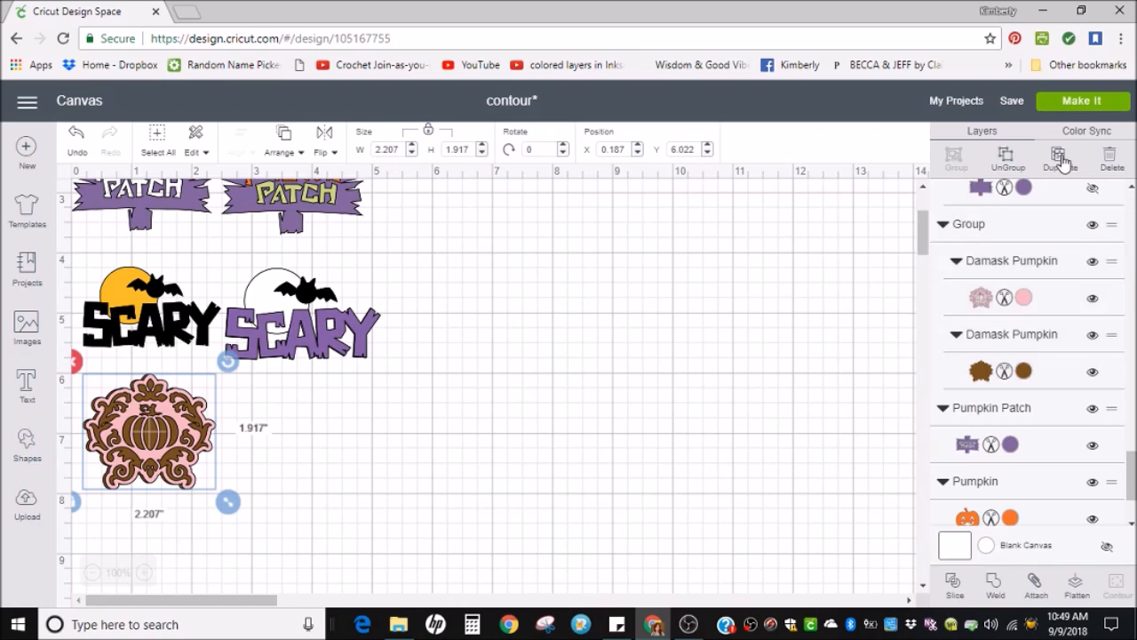
pyautogui.moveTo(181, 452); pyautogui.dragTo(336, 437)
pyautogui.scroll(-1, 475, 415)
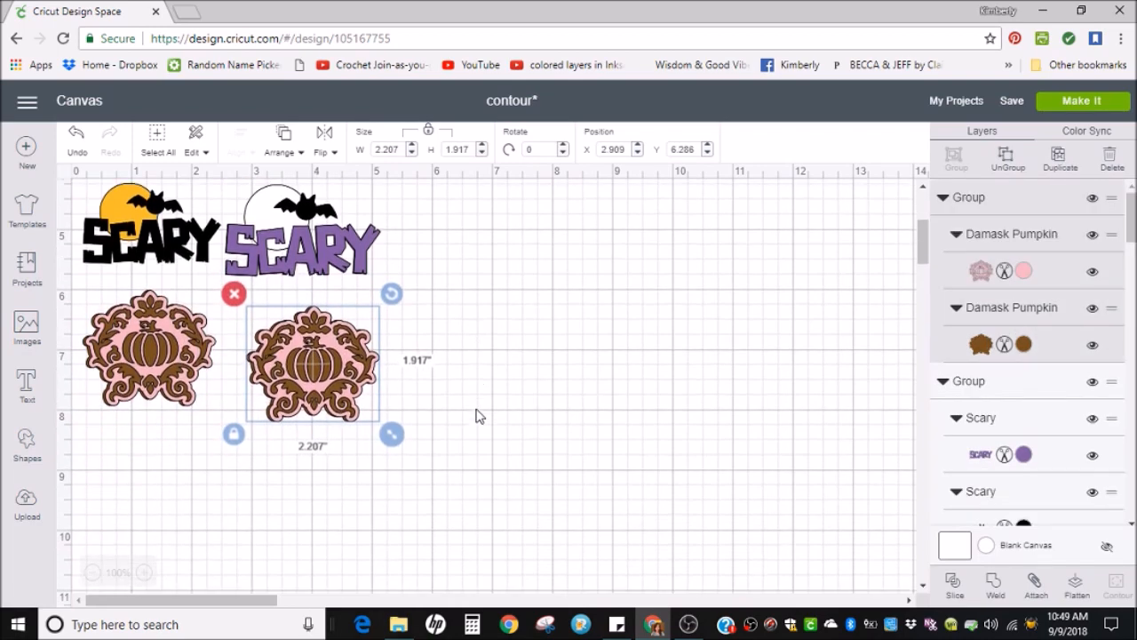
pyautogui.moveTo(396, 435); pyautogui.dragTo(443, 497)
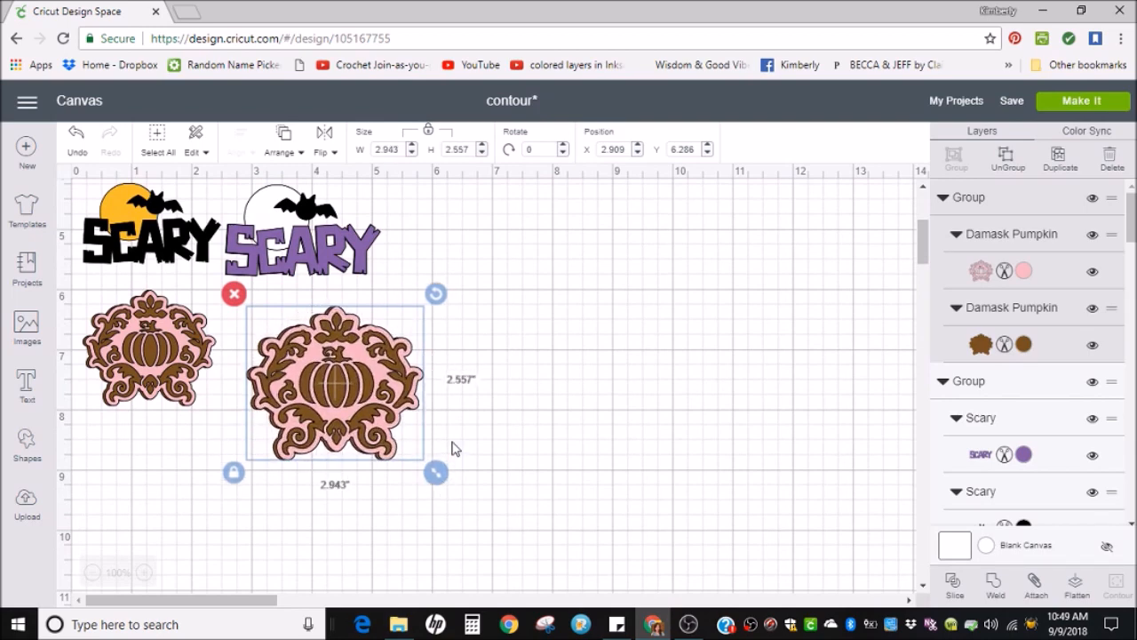
pyautogui.moveTo(352, 366)
pyautogui.mouseDown()
pyautogui.moveTo(372, 388)
pyautogui.moveTo(351, 378)
pyautogui.mouseUp()
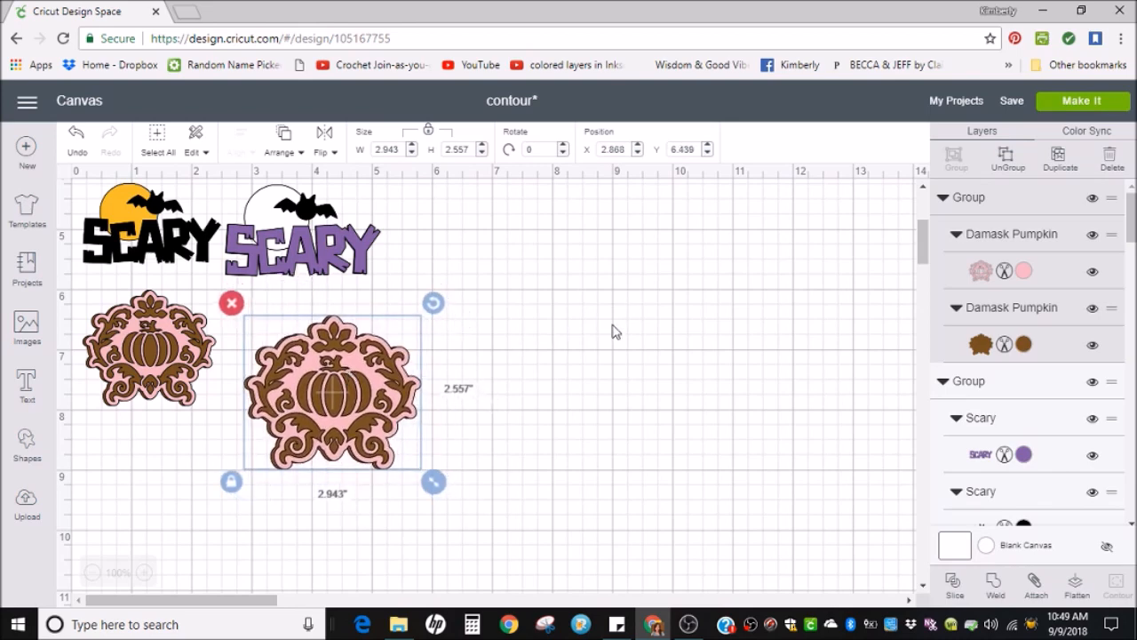
# Ungroup the Damask Pumpkin copy and move its pink layer into the empty area beside the brown base layer
pyautogui.click(1008, 157)
pyautogui.moveTo(344, 387); pyautogui.dragTo(540, 384)
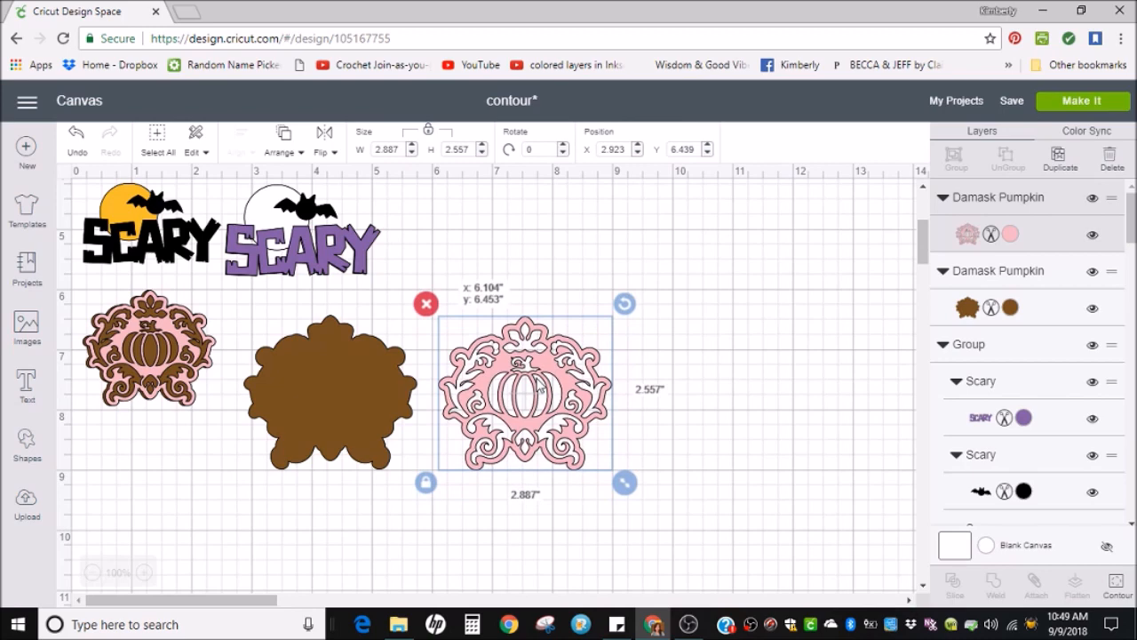
# Recolor the brown base layer of the Damask Pumpkin copy to Black and select the separate pink layer
pyautogui.click(346, 400)
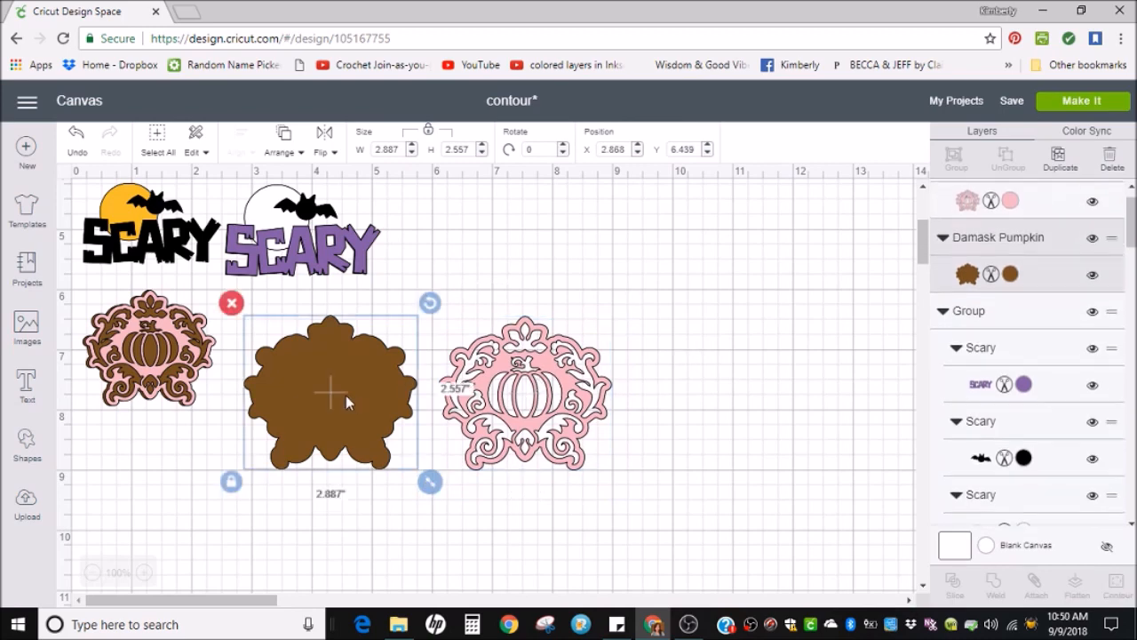
pyautogui.click(1012, 262)
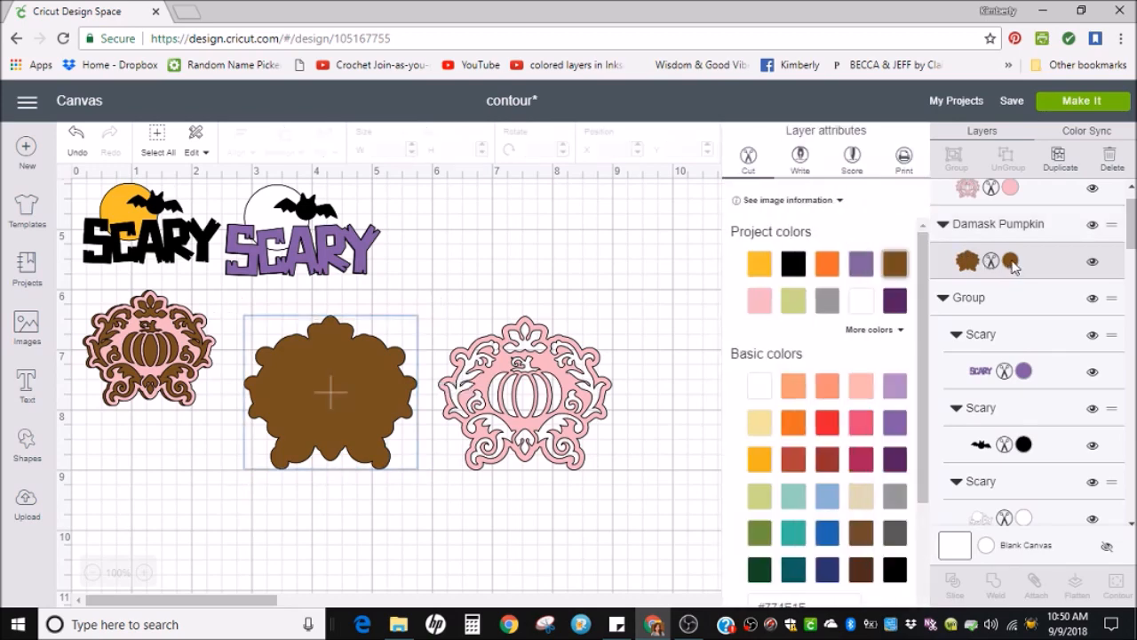
pyautogui.click(792, 266)
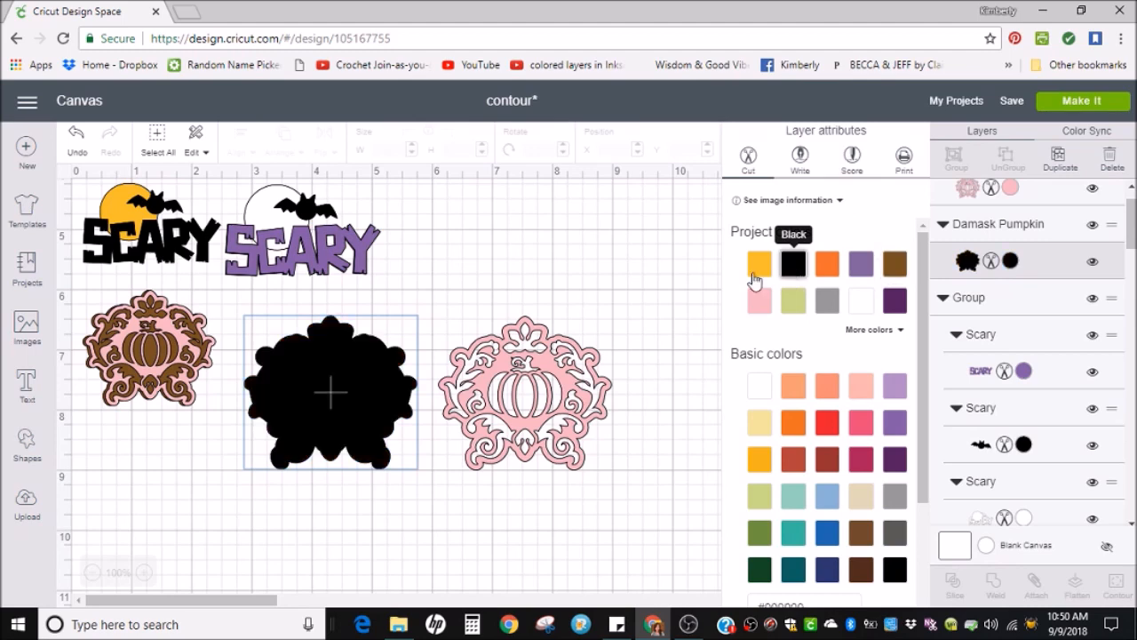
pyautogui.click(593, 289)
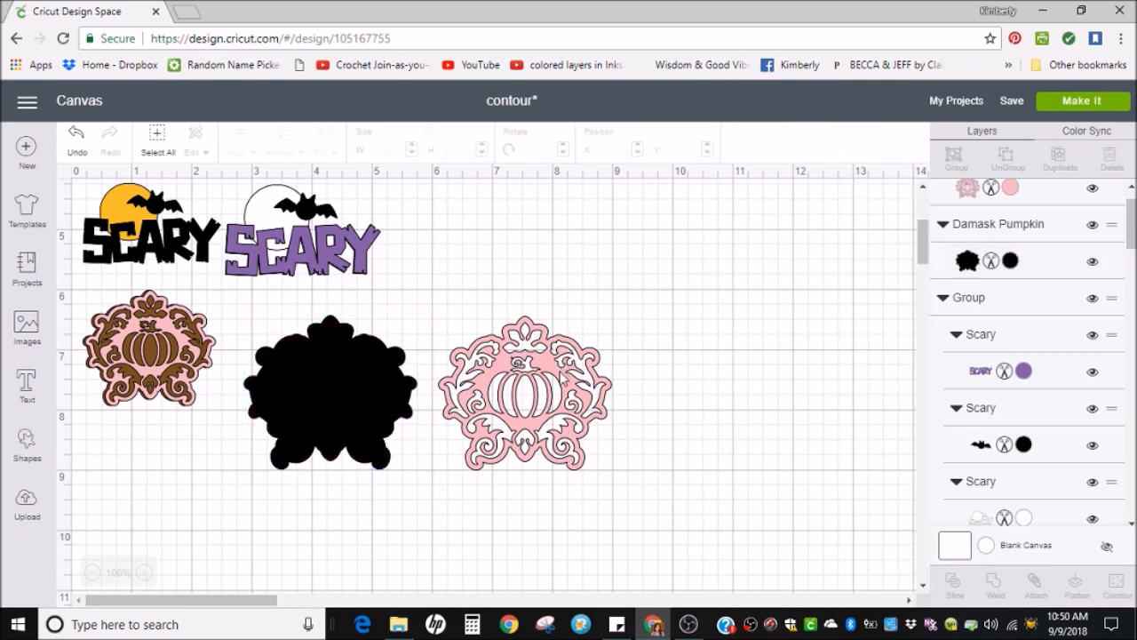
pyautogui.click(561, 377)
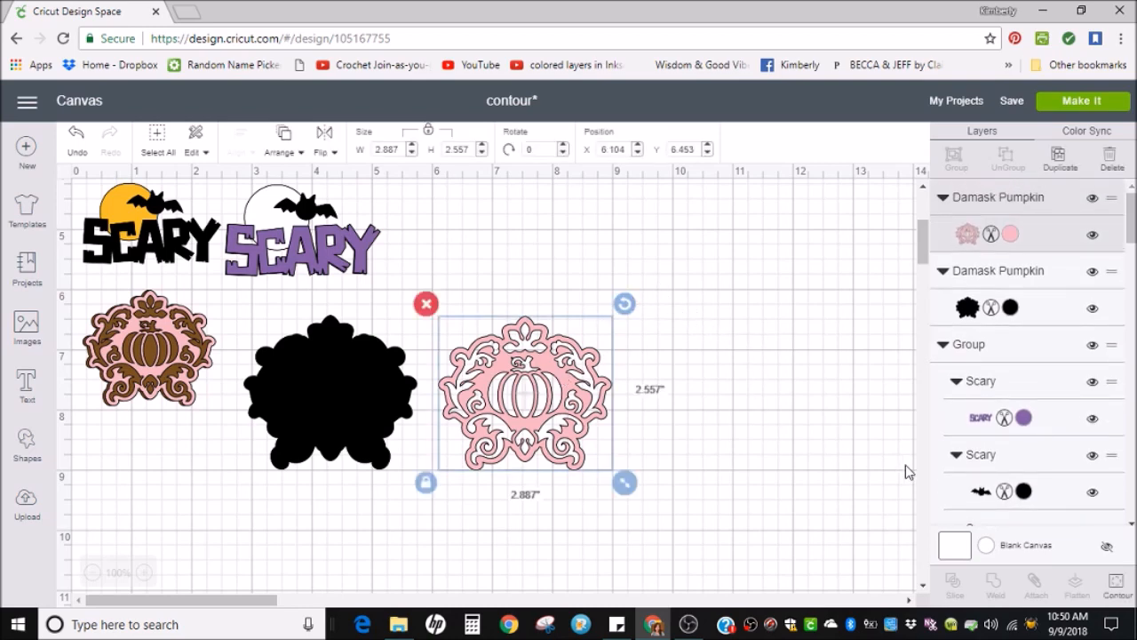
# Use Contour on the pink Damask Pumpkin layer to hide the pumpkin's stem and its five body segments
pyautogui.click(1118, 583)
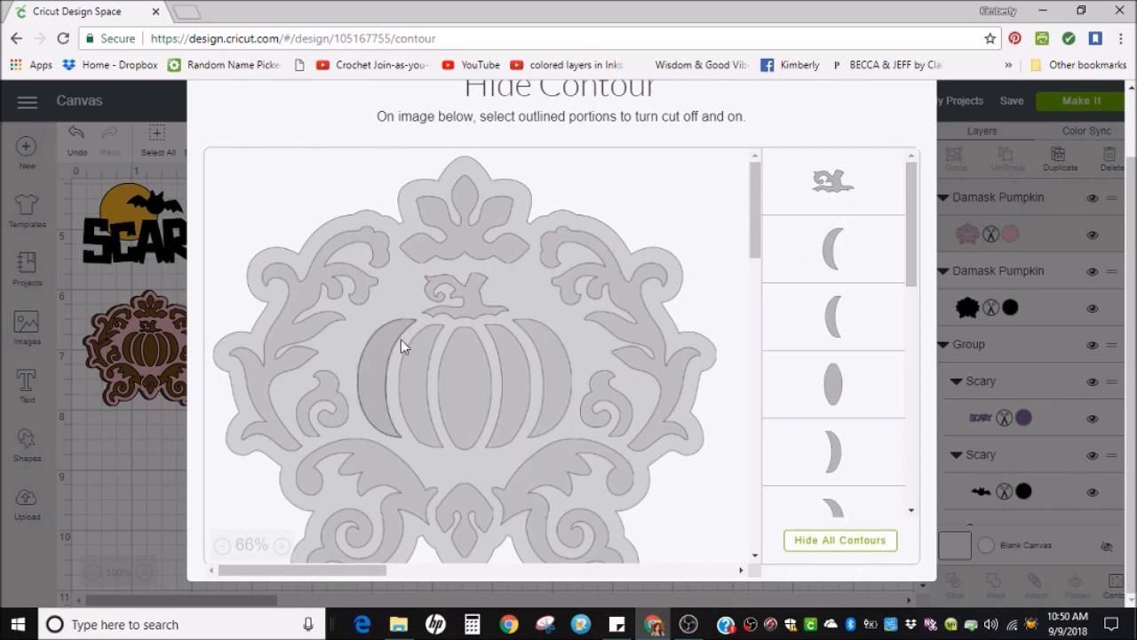
pyautogui.click(465, 299)
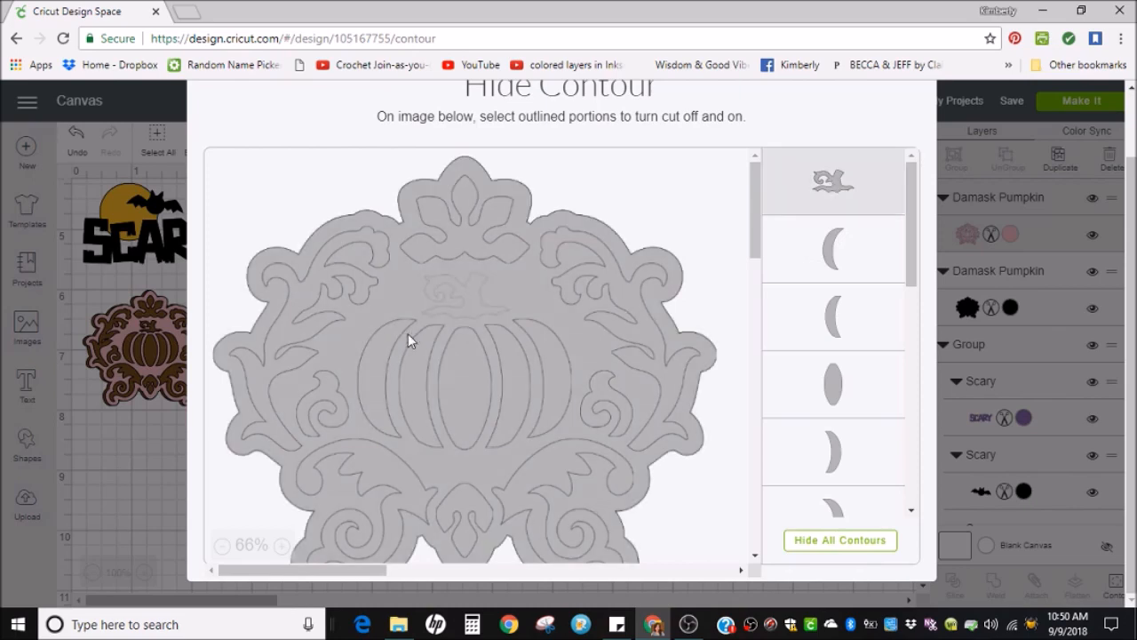
pyautogui.click(380, 348)
pyautogui.click(413, 371)
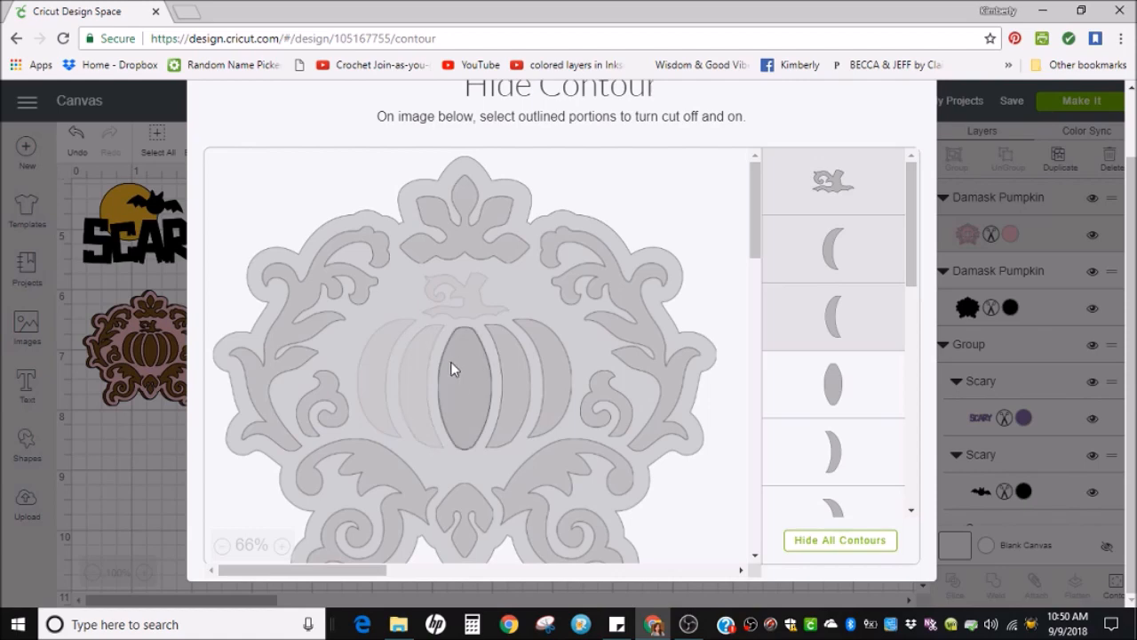
pyautogui.click(460, 372)
pyautogui.click(525, 352)
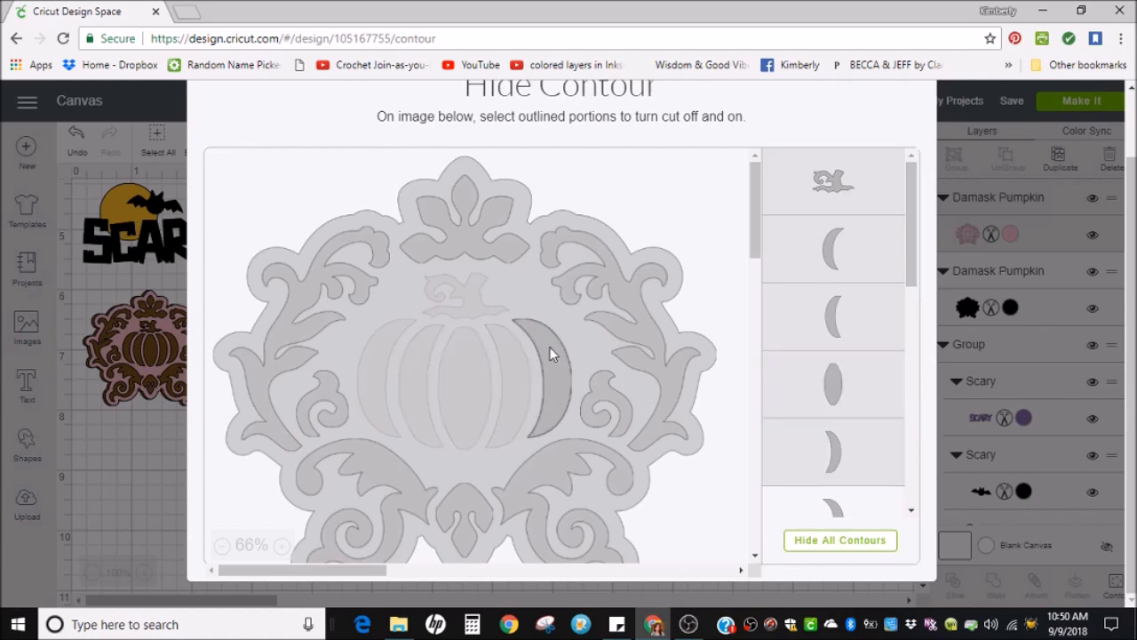
pyautogui.click(551, 352)
# Hide the outer silhouette contour of the pink layer so only the scrollwork is cut, and return to the canvas
pyautogui.scroll(-1, 895, 256)
pyautogui.scroll(-10, 892, 262)
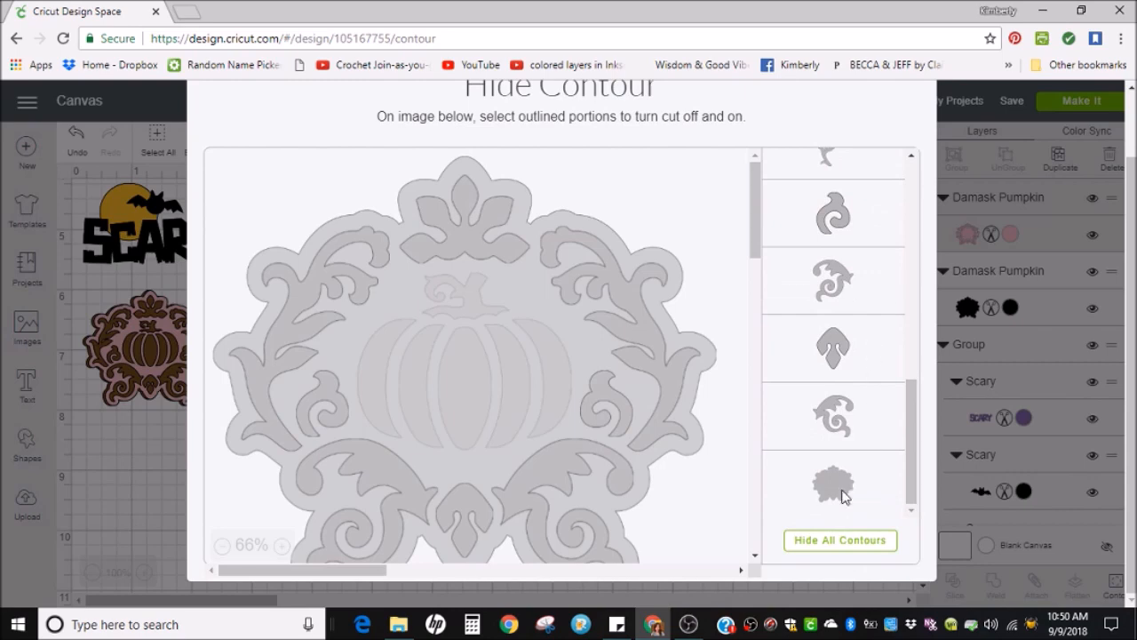
pyautogui.click(843, 495)
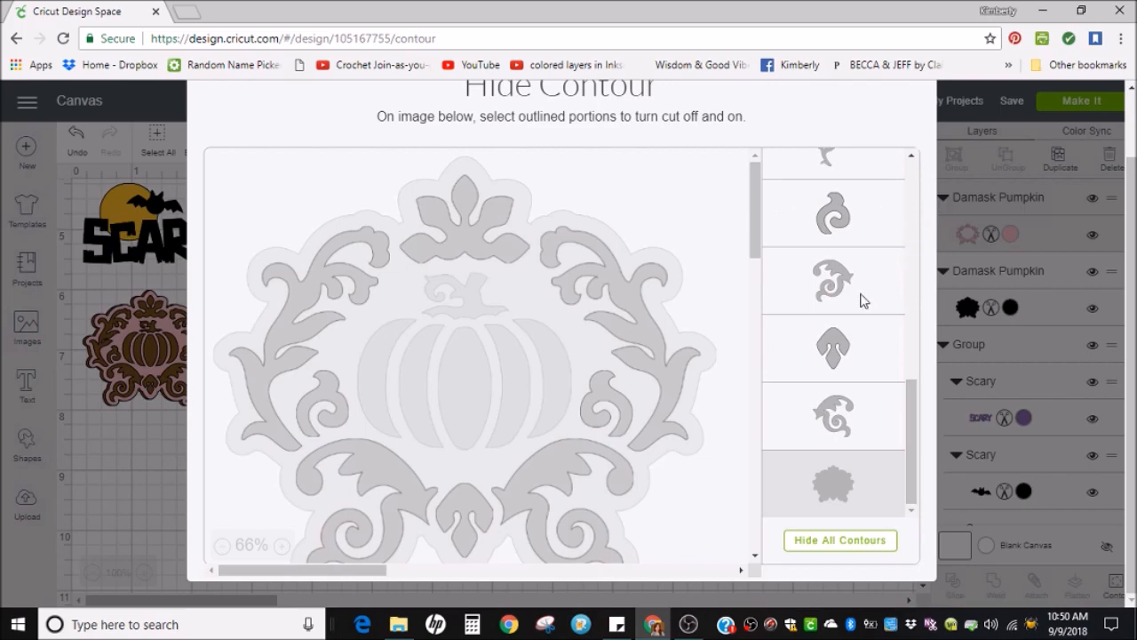
pyautogui.scroll(5, 857, 332)
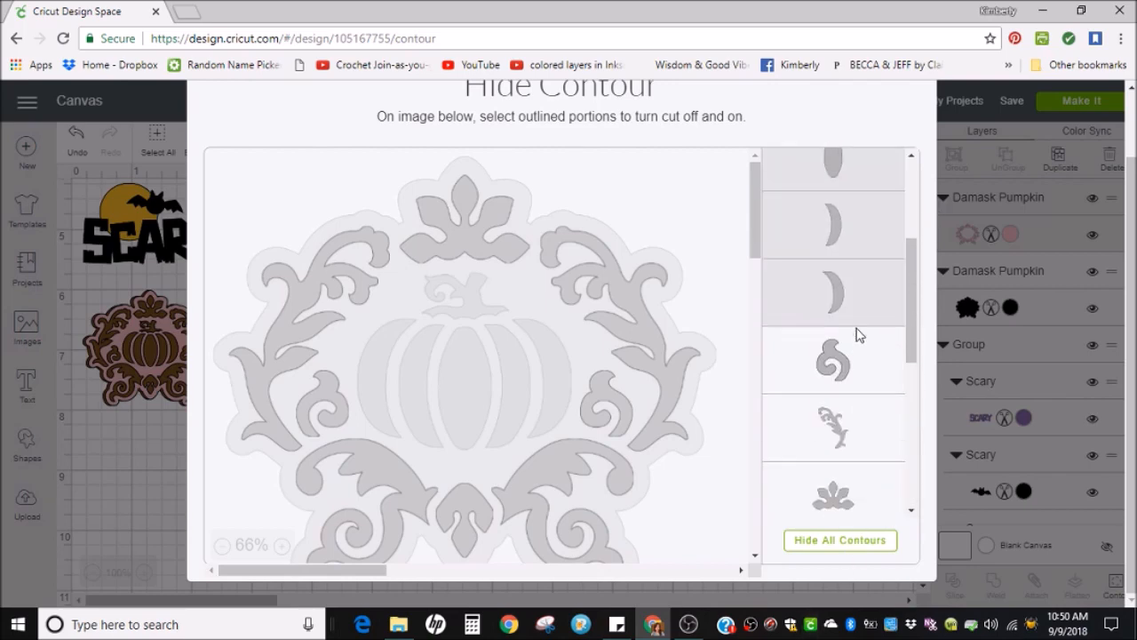
pyautogui.scroll(2, 854, 324)
pyautogui.scroll(2, 864, 219)
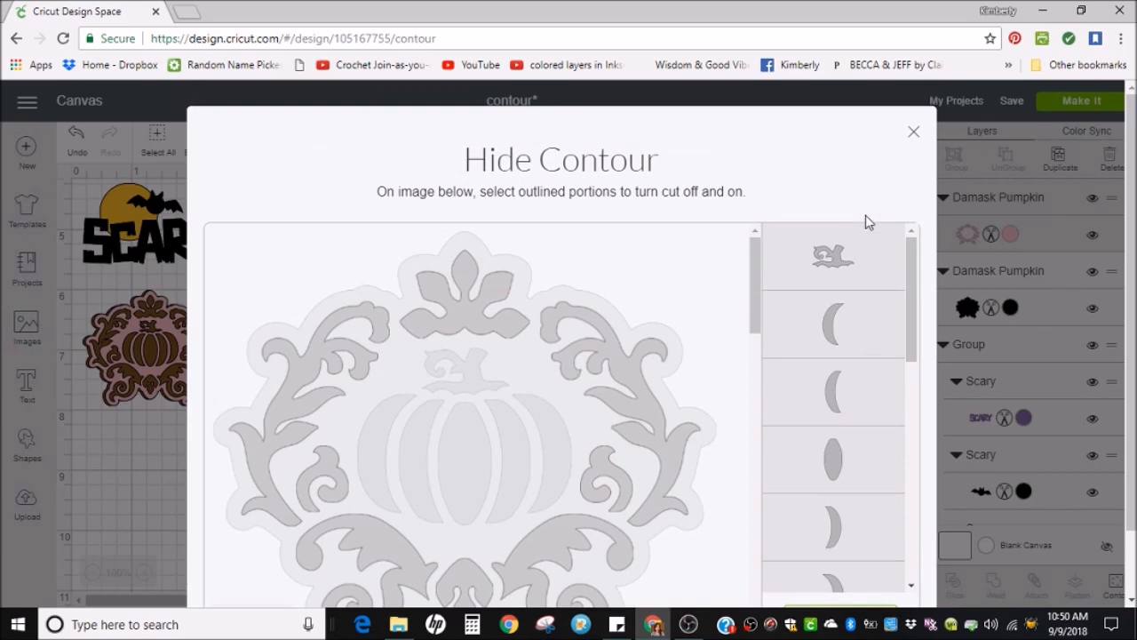
pyautogui.click(914, 132)
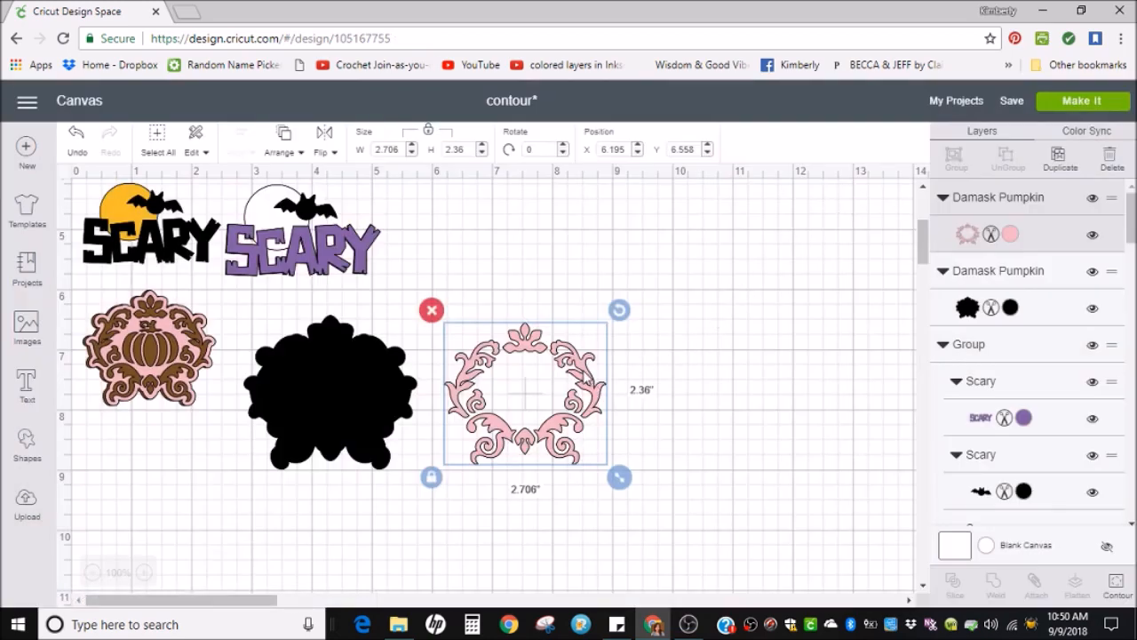
# Recolor the pink scrollwork layer to Lavender and move it onto the black Damask Pumpkin base layer
pyautogui.click(1011, 235)
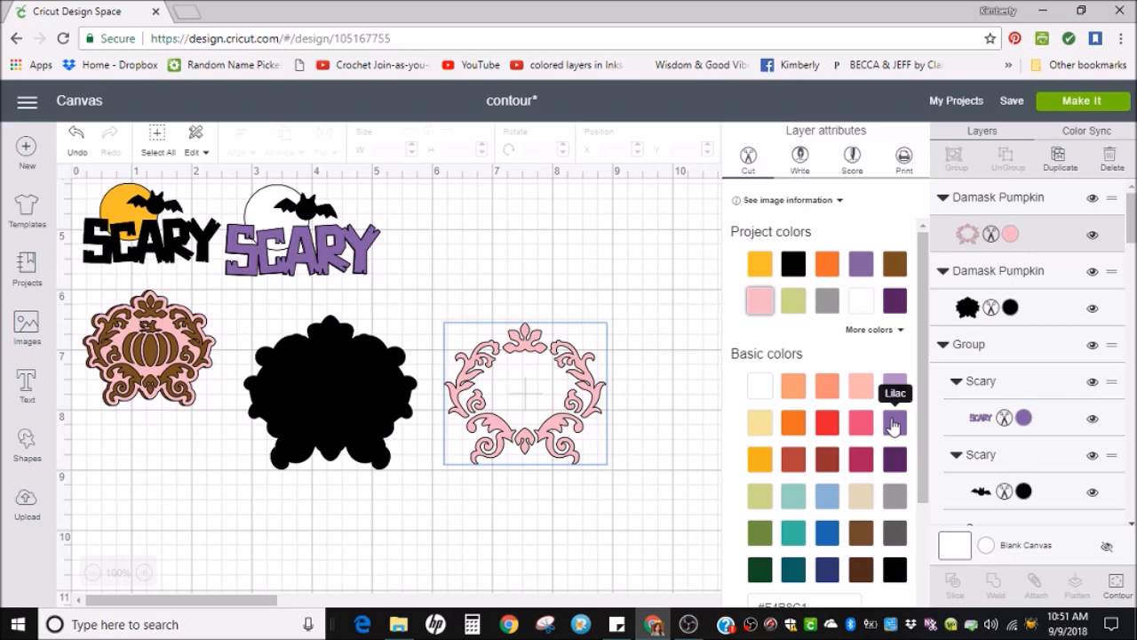
pyautogui.click(896, 388)
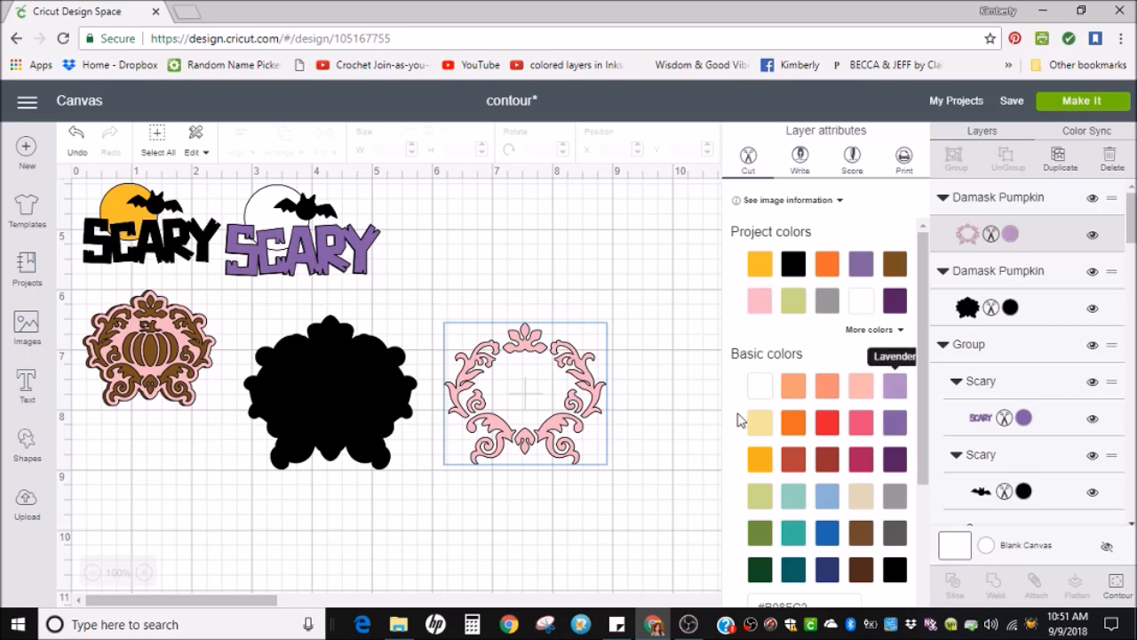
pyautogui.moveTo(579, 394); pyautogui.dragTo(389, 392)
pyautogui.click(509, 362)
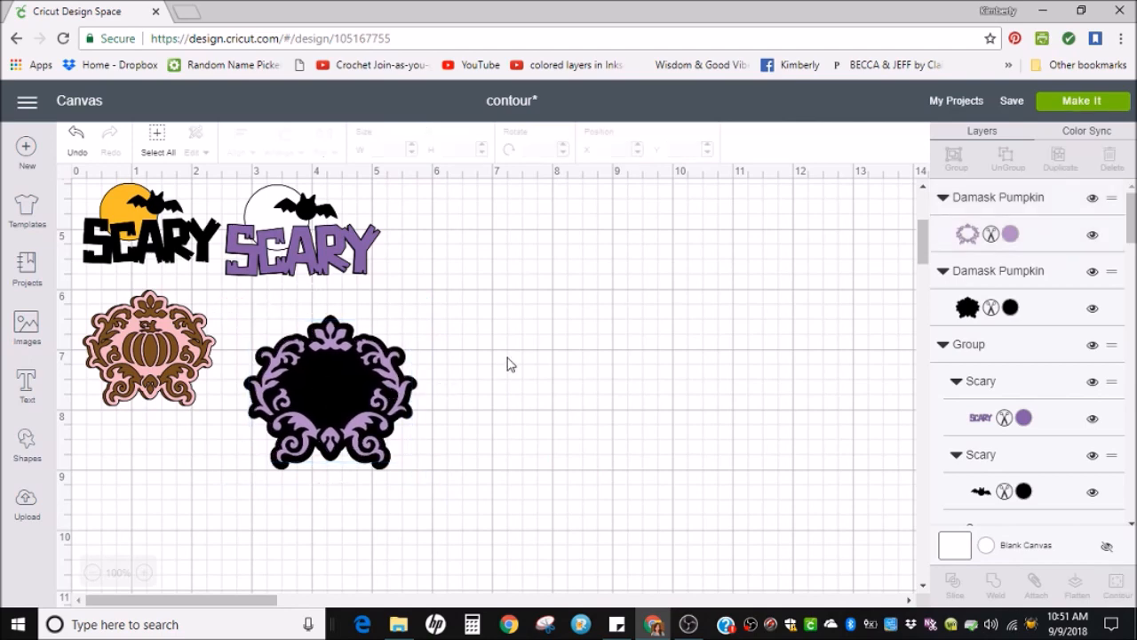
# Select the lavender scrollwork and black base layers together and center-align them
pyautogui.moveTo(266, 304); pyautogui.dragTo(422, 455)
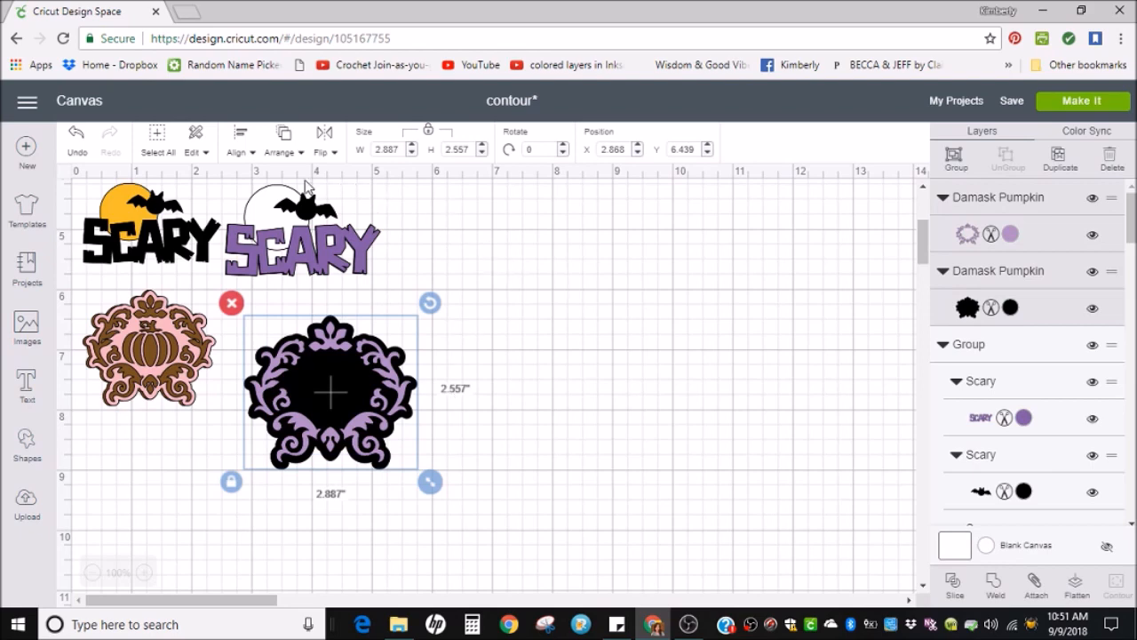
pyautogui.click(245, 151)
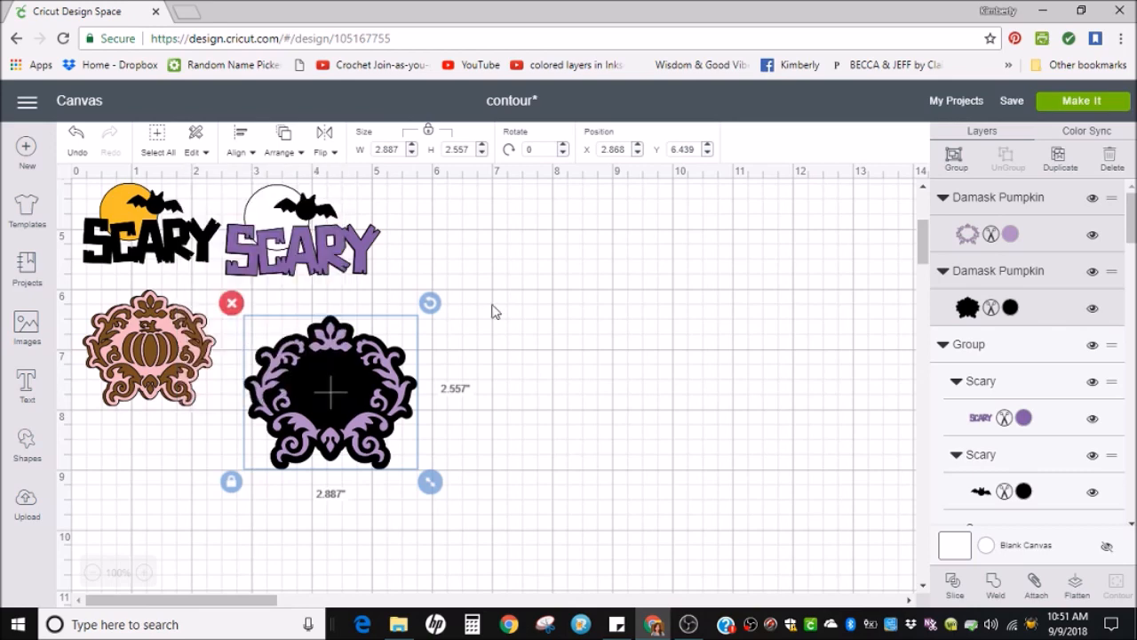
pyautogui.click(567, 359)
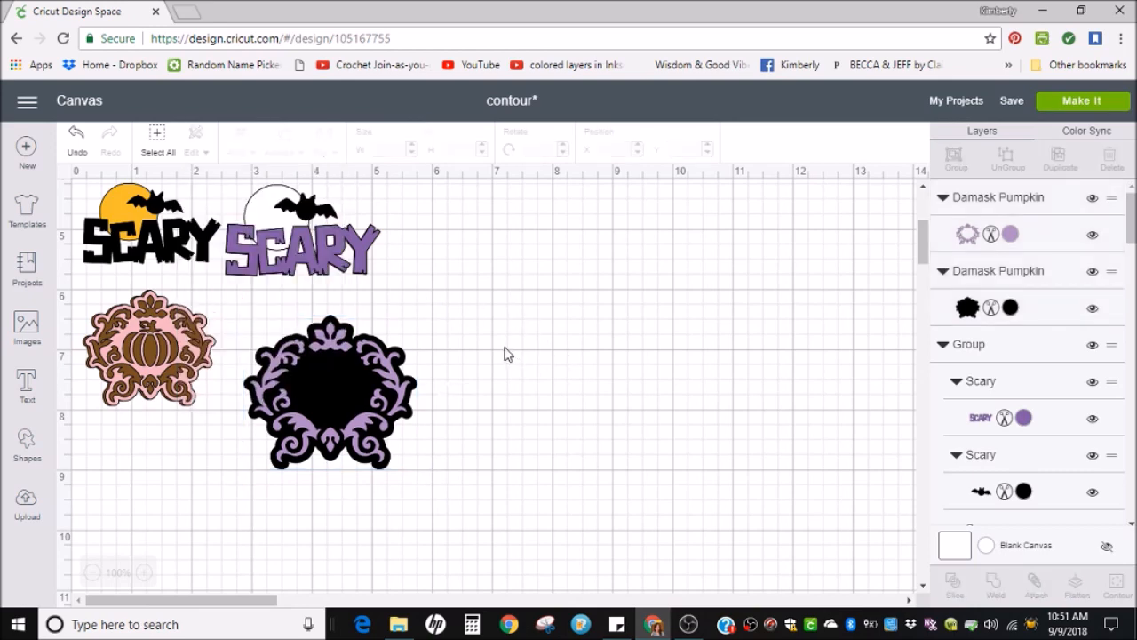
# Duplicate the lavender scrollwork layer and move the copy into the empty area beside the black base
pyautogui.click(405, 364)
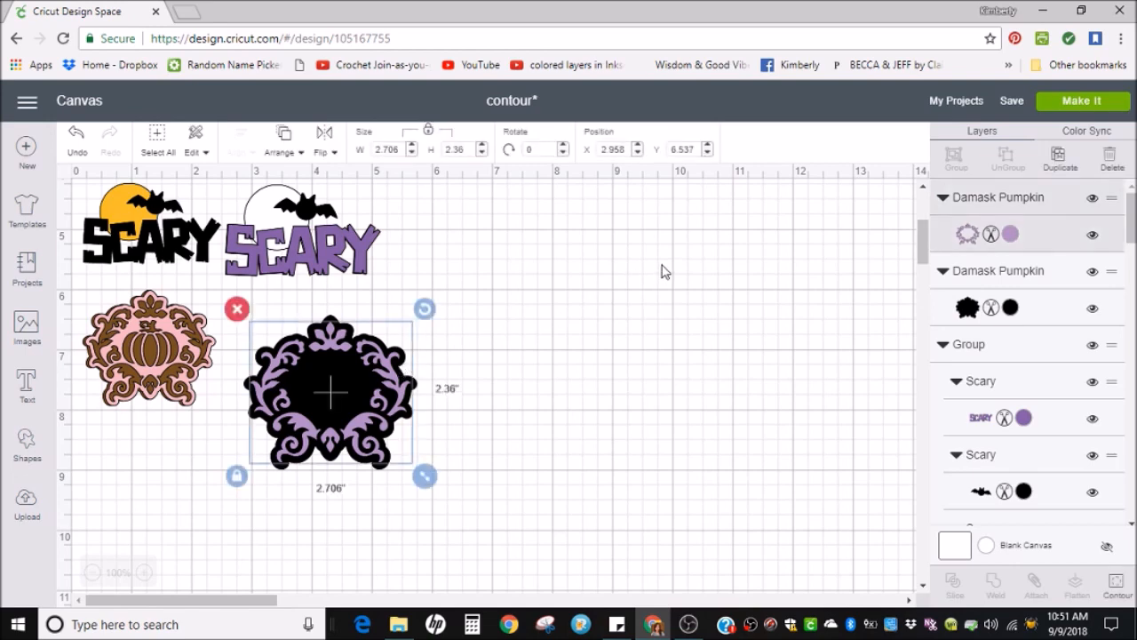
pyautogui.click(1068, 167)
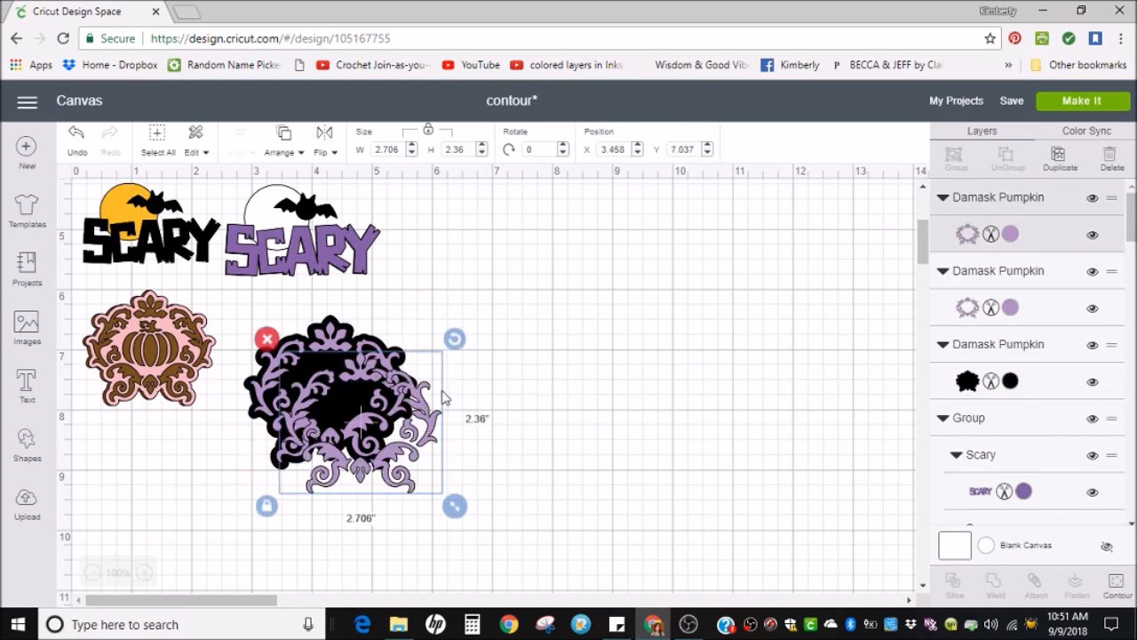
pyautogui.moveTo(436, 405); pyautogui.dragTo(623, 379)
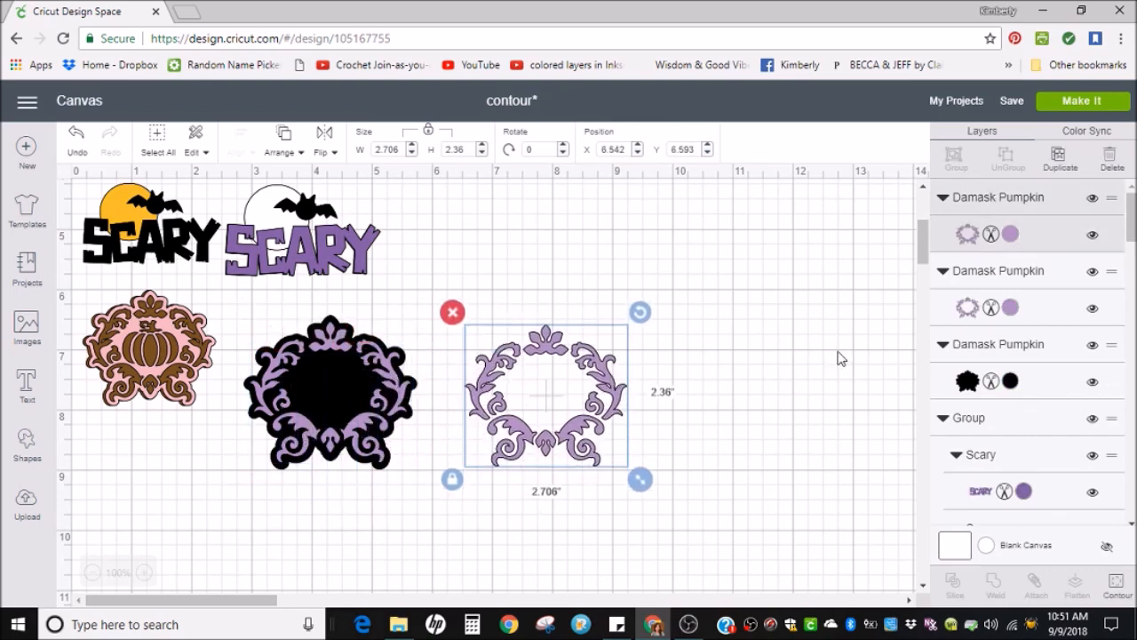
# Use Contour on the lavender copy to hide its scrollwork and leaf ornaments, leaving the right-hand vine on
pyautogui.click(1117, 582)
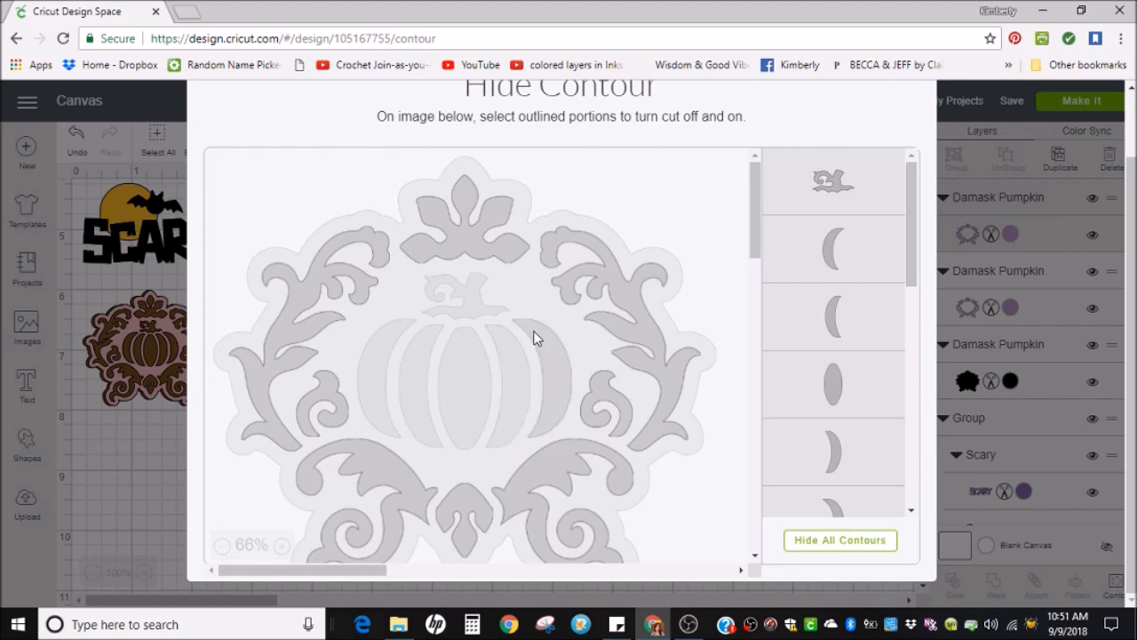
pyautogui.click(441, 236)
pyautogui.click(325, 277)
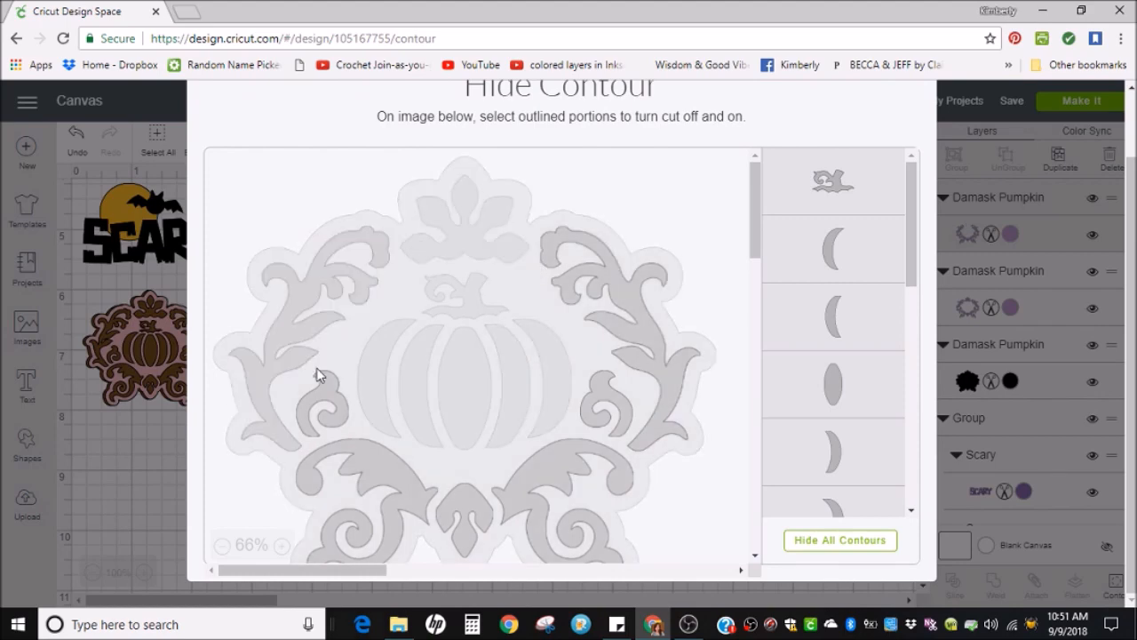
pyautogui.click(377, 465)
pyautogui.click(467, 492)
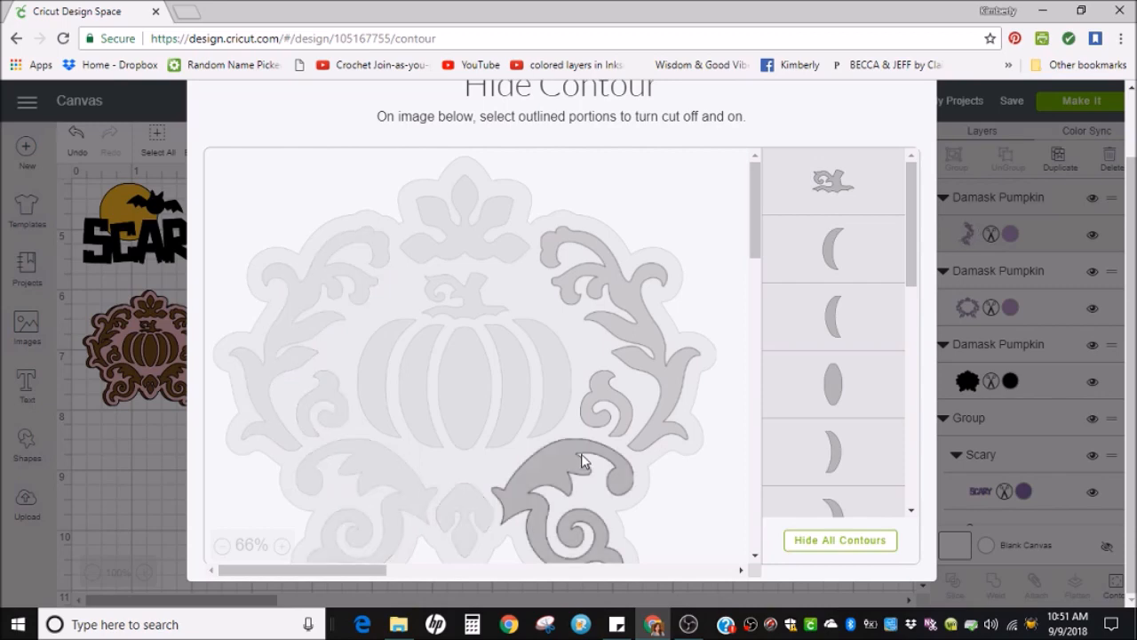
pyautogui.click(581, 453)
pyautogui.click(604, 405)
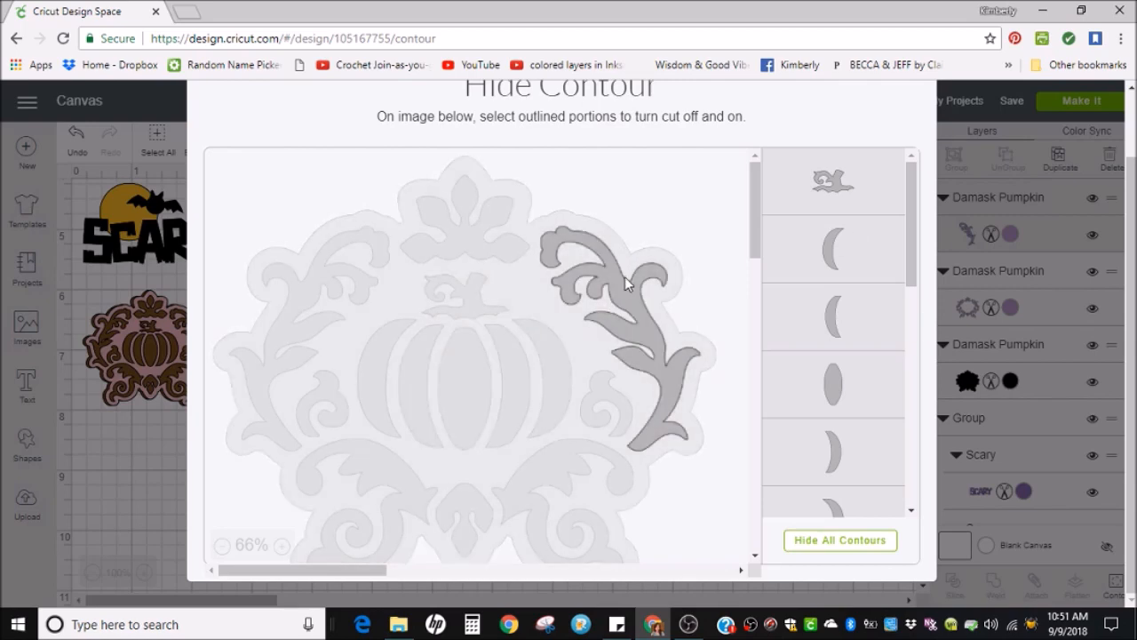
# Turn the five pumpkin body segments back on and hide the remaining right-hand vine contour
pyautogui.click(388, 339)
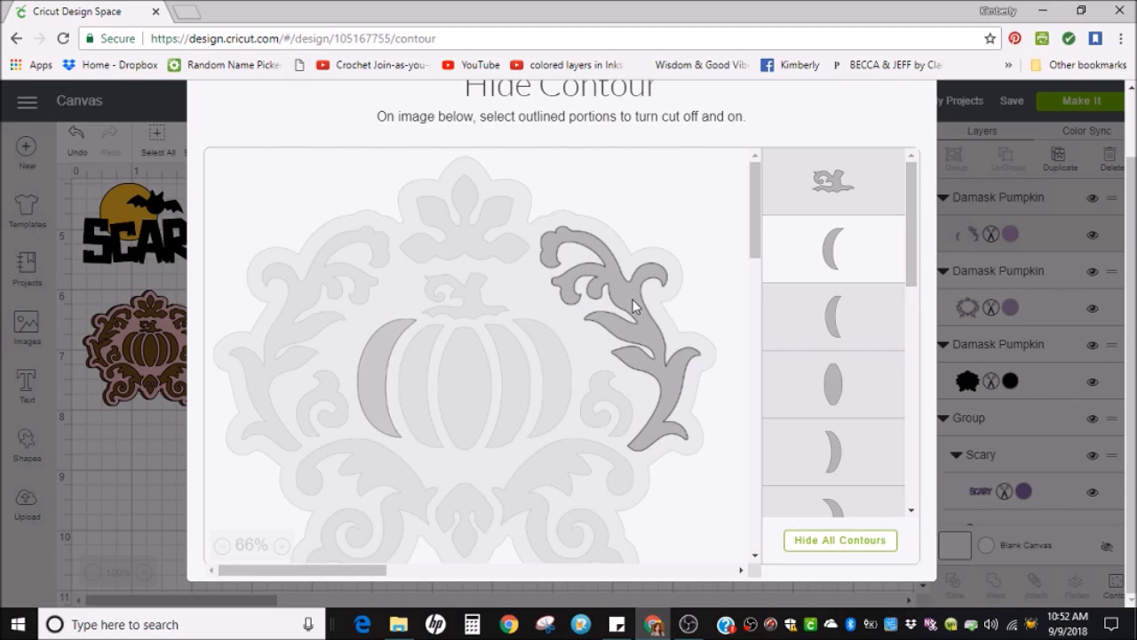
pyautogui.click(415, 364)
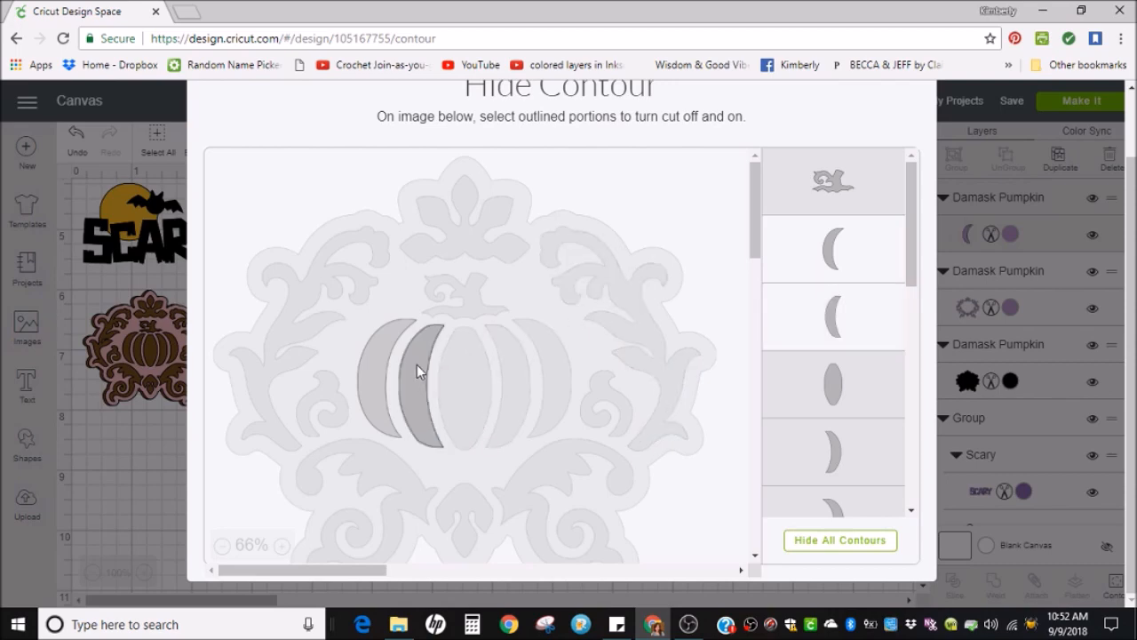
pyautogui.click(469, 388)
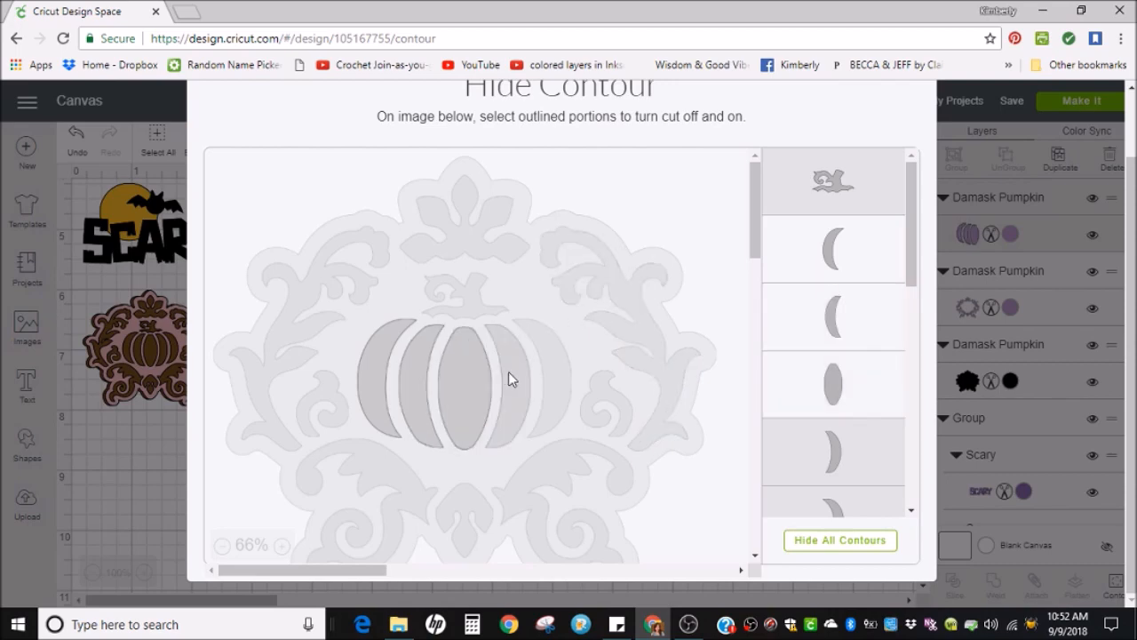
pyautogui.click(508, 371)
pyautogui.click(554, 359)
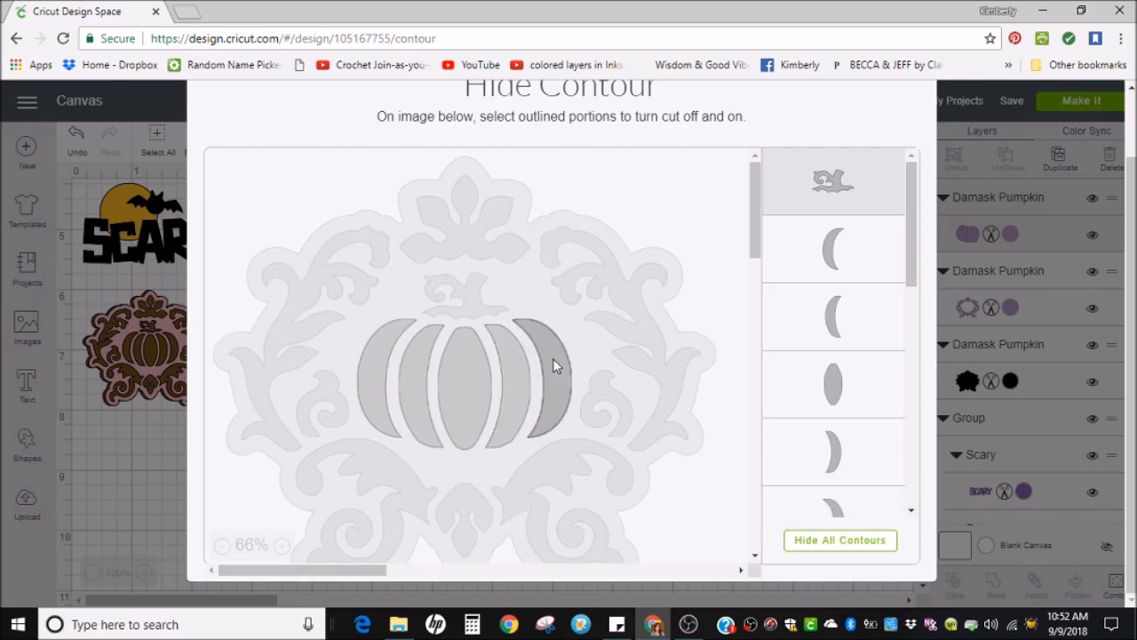
# Look through the contour list to check which shapes are on or hidden, and return to the canvas
pyautogui.scroll(-1, 893, 251)
pyautogui.scroll(-4, 891, 253)
pyautogui.scroll(5, 889, 254)
pyautogui.scroll(-5, 891, 256)
pyautogui.scroll(-5, 888, 262)
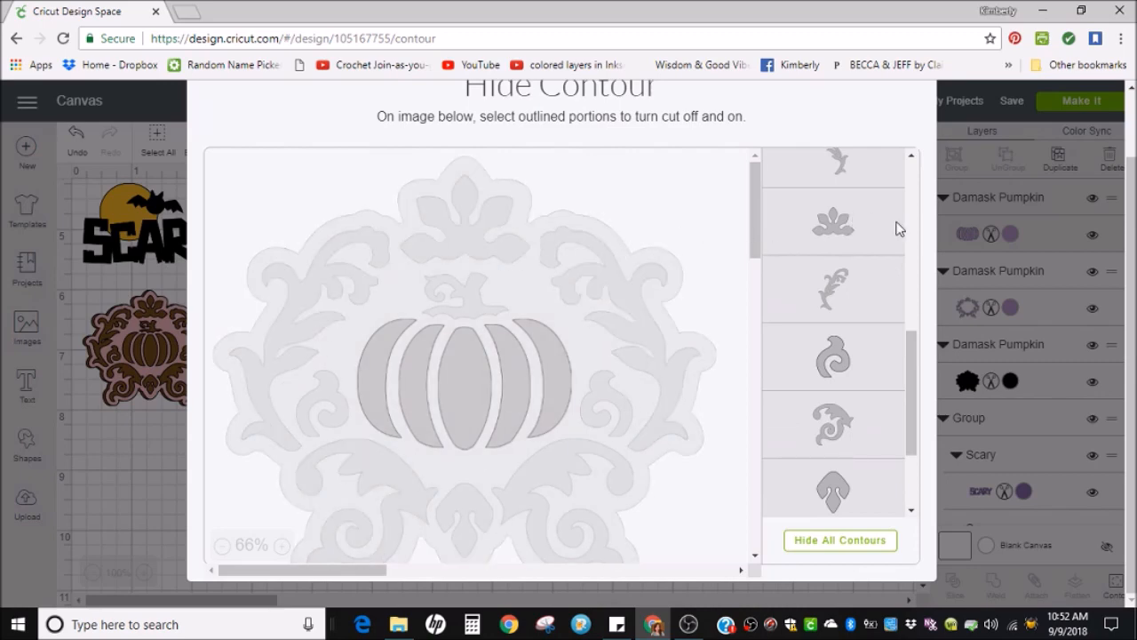
pyautogui.scroll(8, 868, 267)
pyautogui.scroll(1, 866, 258)
pyautogui.scroll(2, 891, 117)
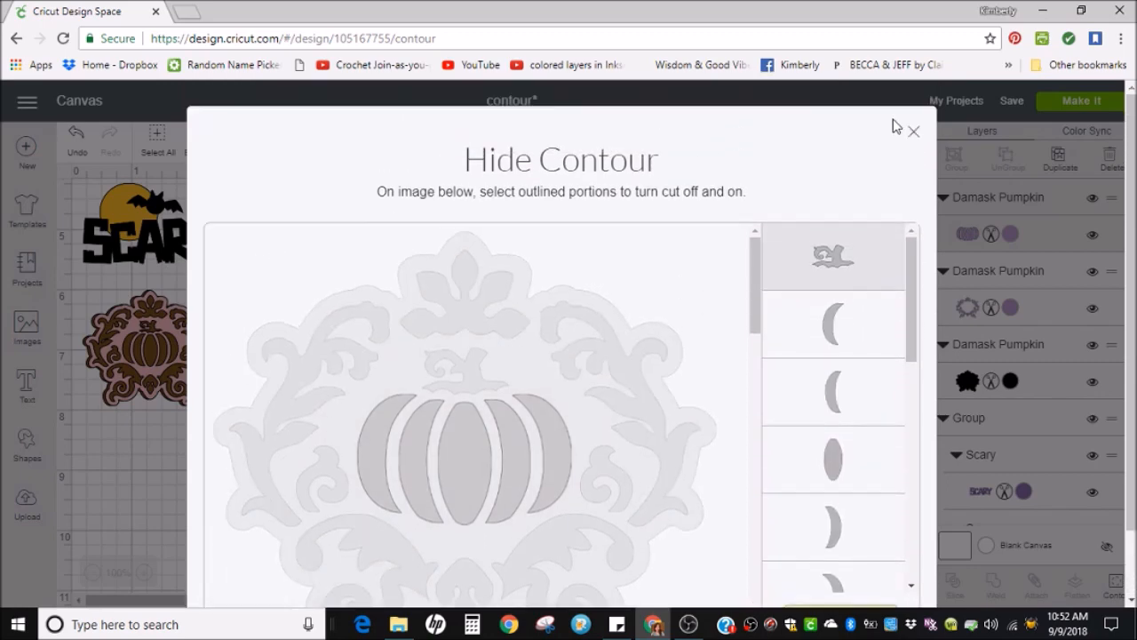
pyautogui.click(914, 134)
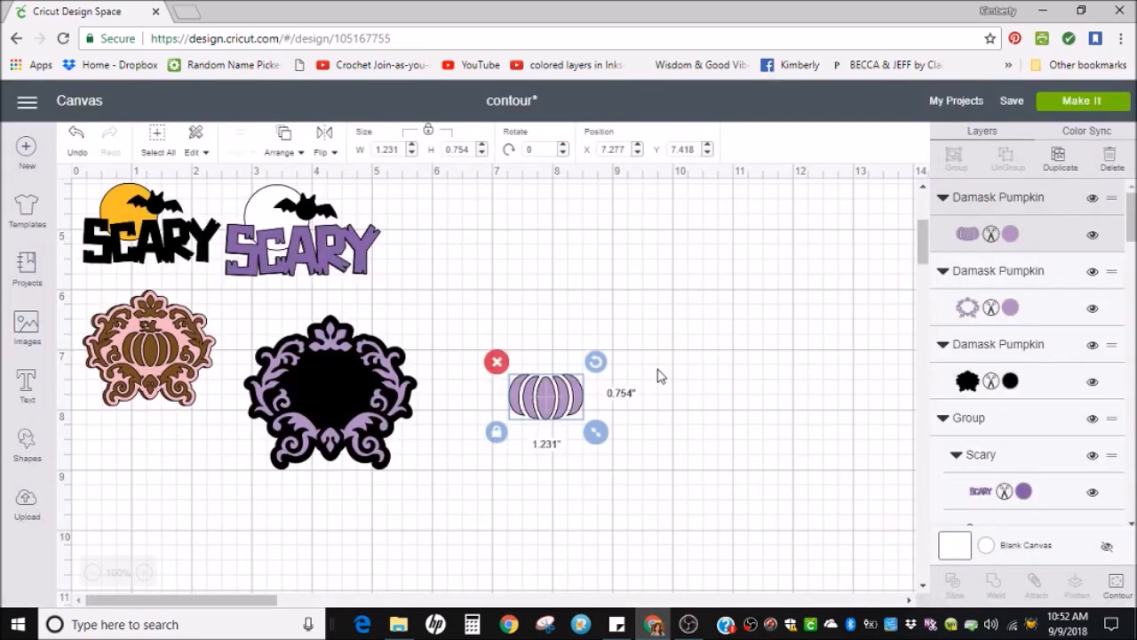
# Recolor the pumpkin body layer to the orange Adobe Clay and move it into the center of the lavender scrollwork
pyautogui.click(1011, 233)
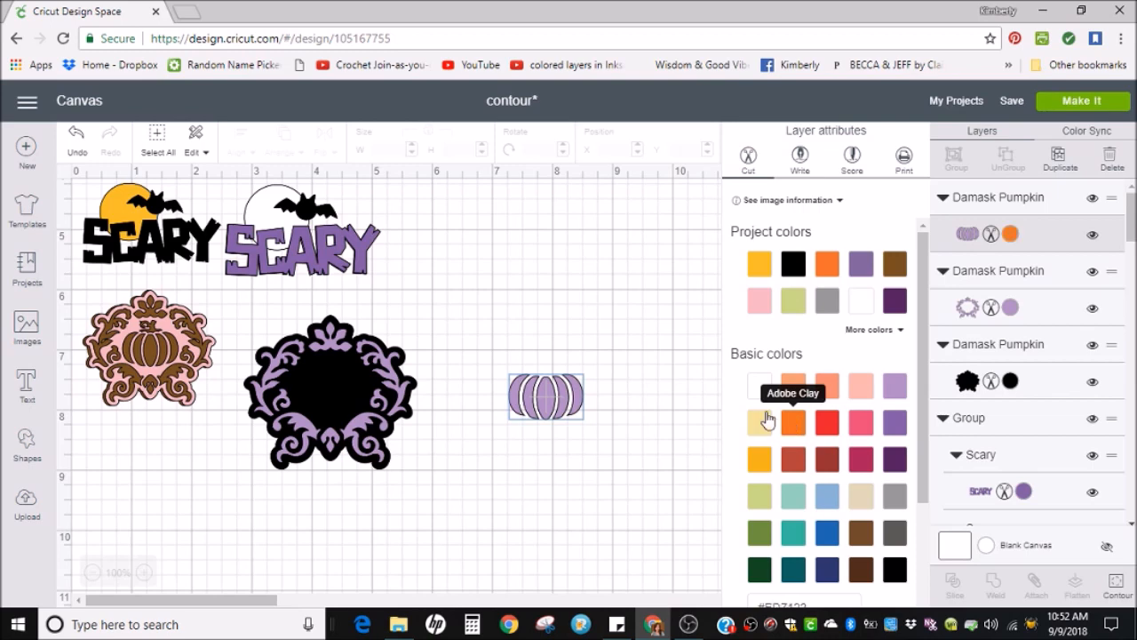
pyautogui.click(792, 424)
pyautogui.moveTo(528, 406); pyautogui.dragTo(328, 399)
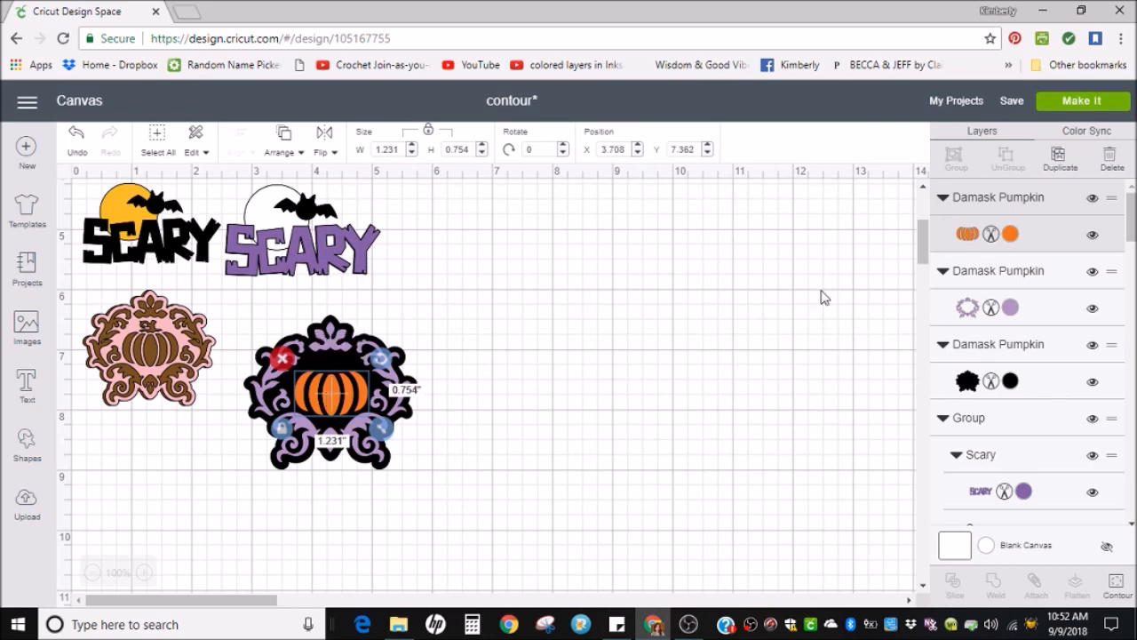
# Duplicate the orange pumpkin body layer and move the copy onto the empty canvas to the right of the design
pyautogui.click(1059, 164)
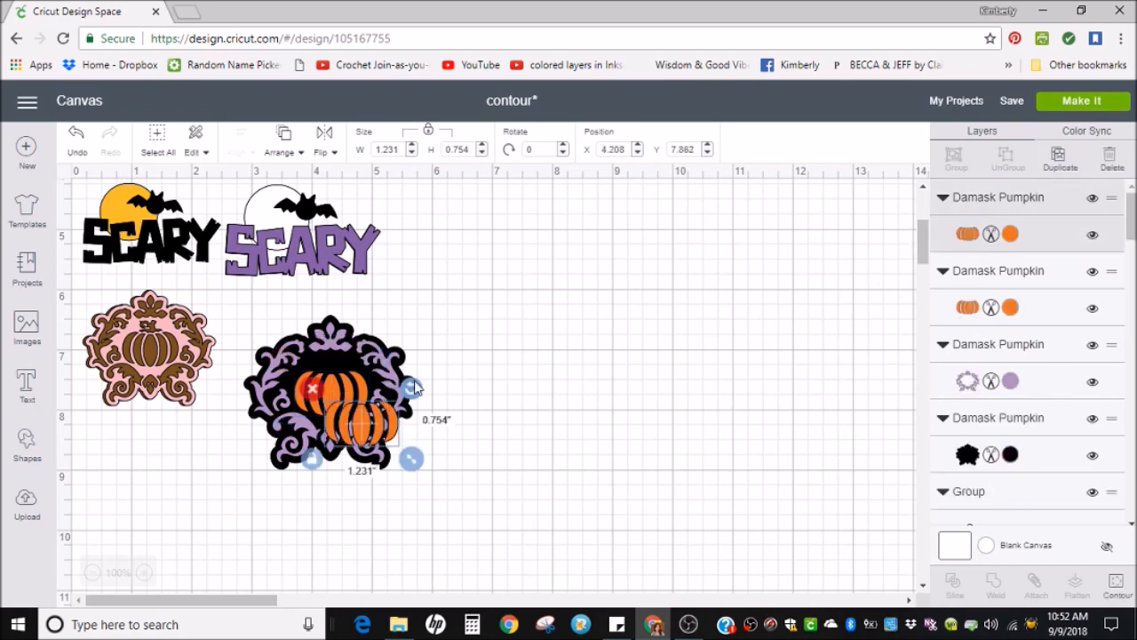
pyautogui.moveTo(409, 435); pyautogui.dragTo(618, 416)
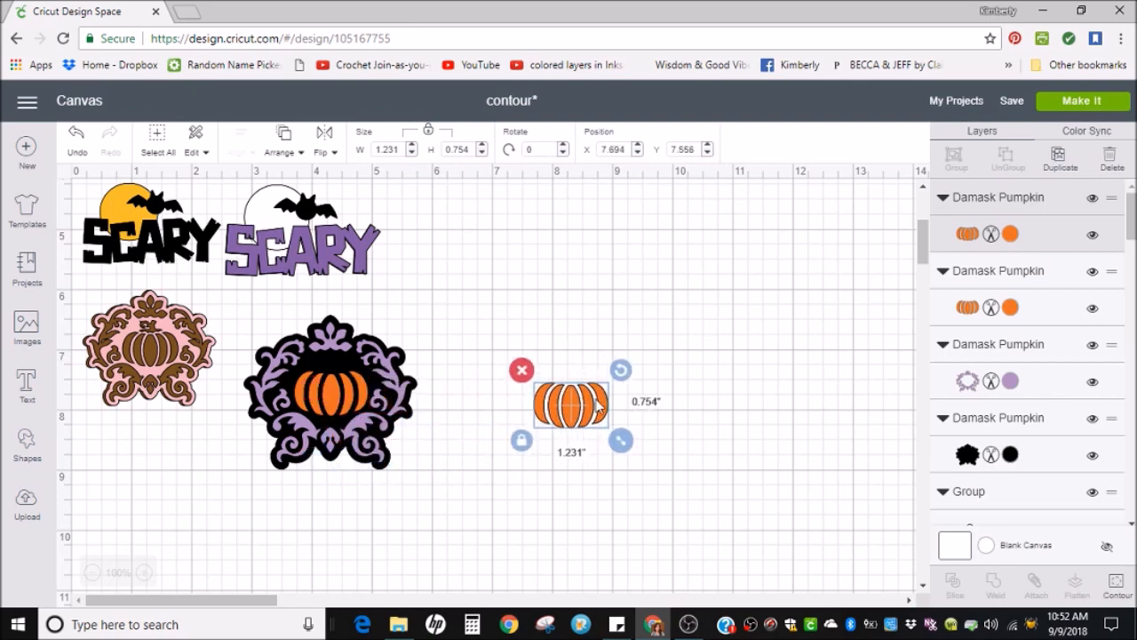
# Use Contour on the orange copy to turn on the stem and hide the five pumpkin body segments
pyautogui.click(1117, 586)
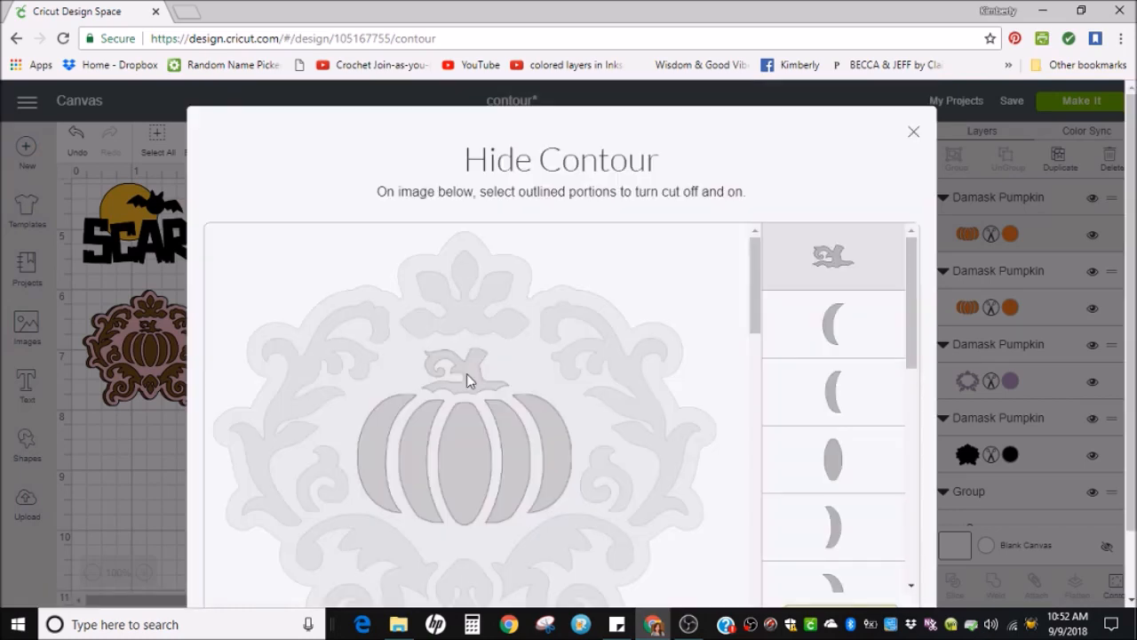
pyautogui.click(466, 373)
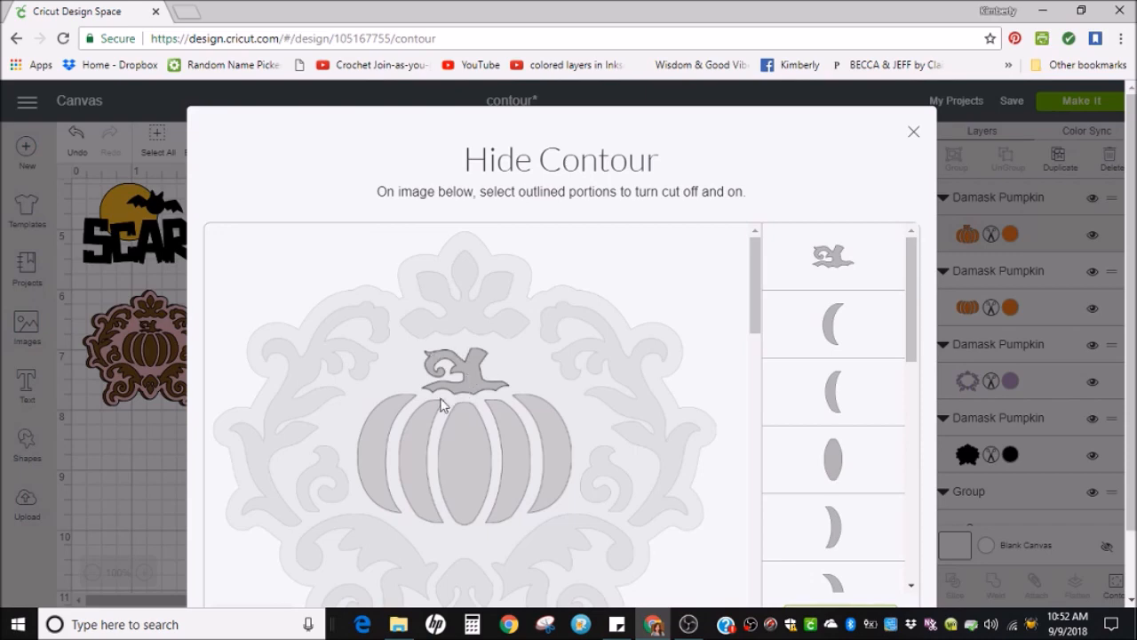
pyautogui.click(387, 417)
pyautogui.click(412, 464)
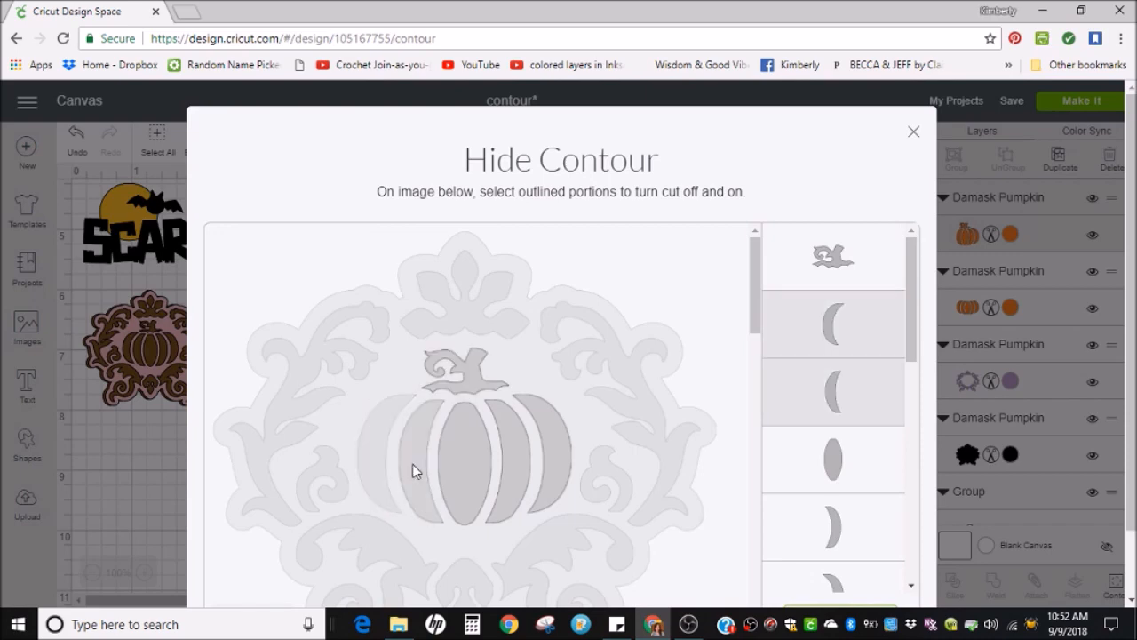
pyautogui.click(463, 436)
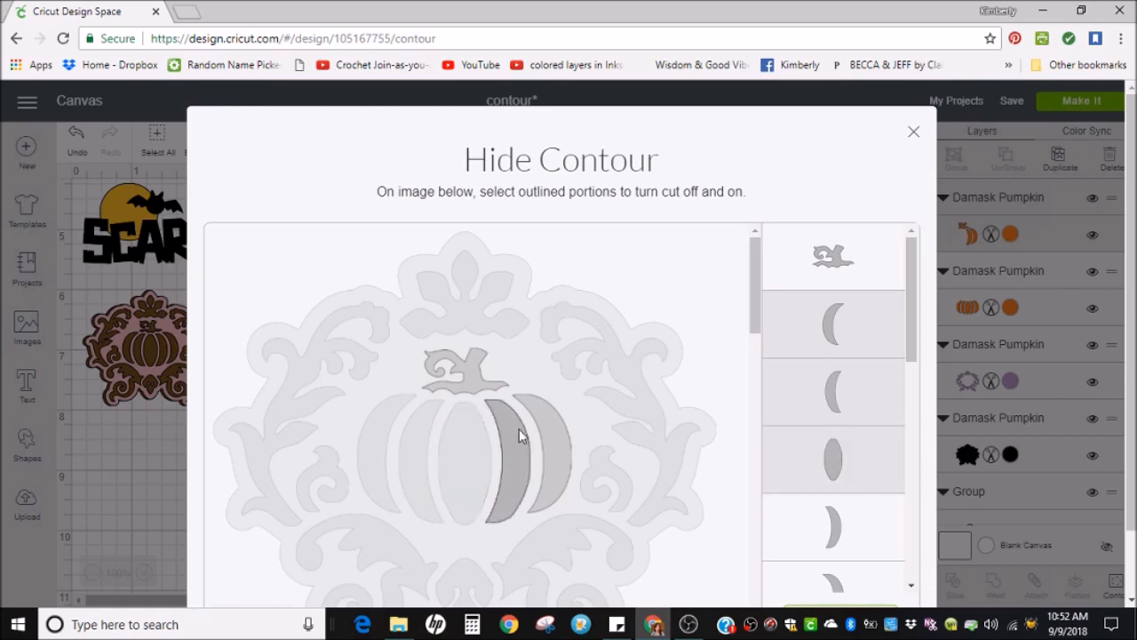
pyautogui.click(519, 428)
pyautogui.click(548, 434)
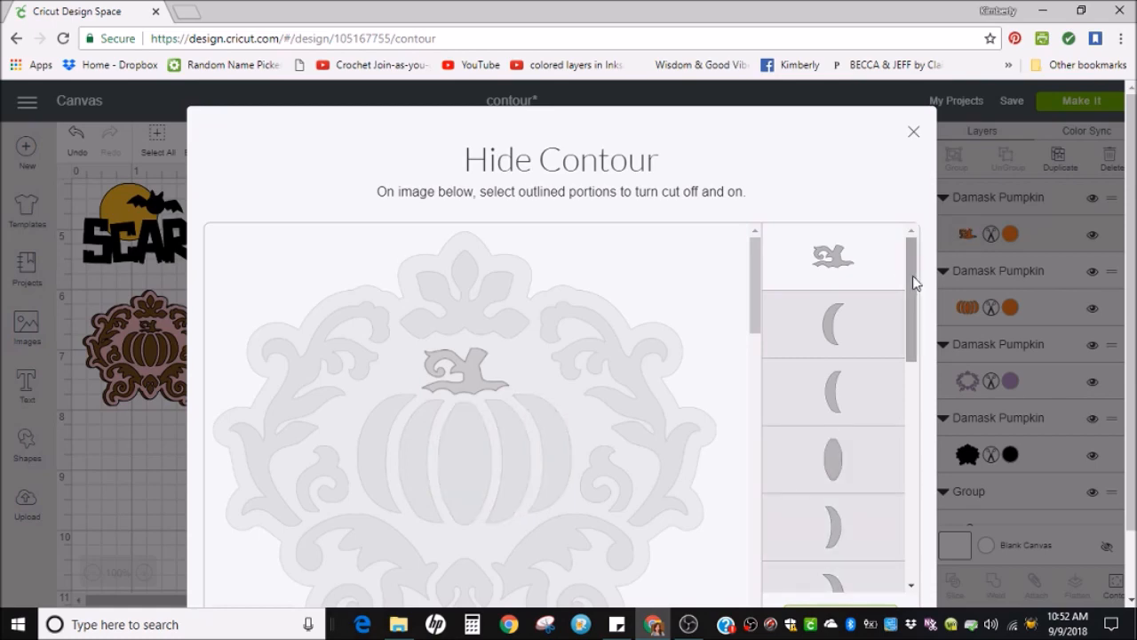
pyautogui.scroll(-1, 902, 293)
pyautogui.scroll(-5, 899, 302)
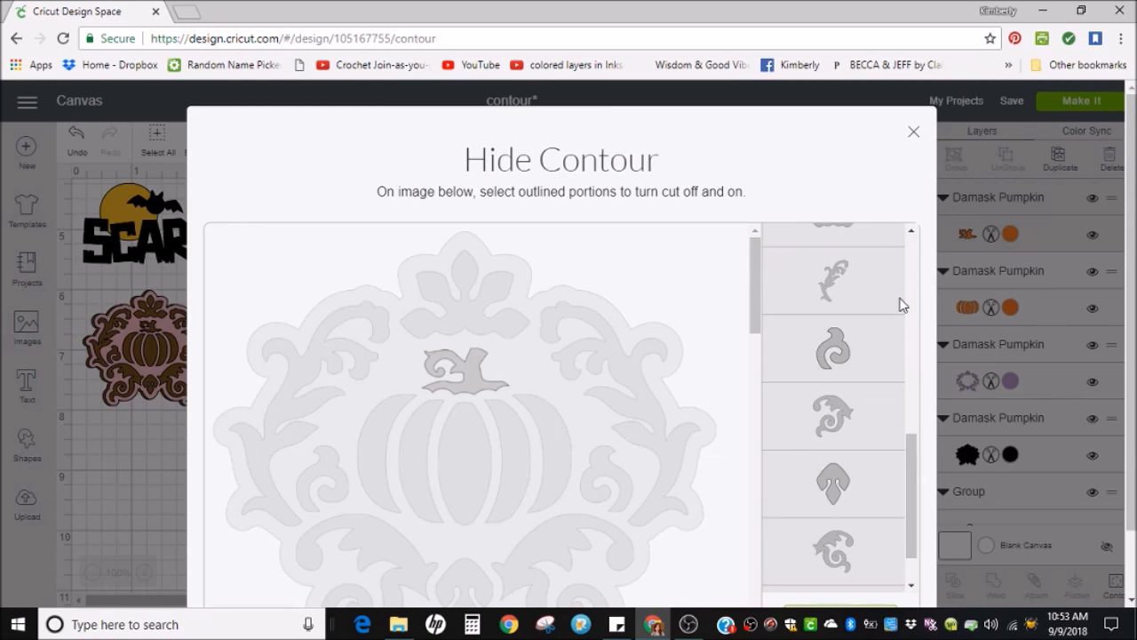
pyautogui.click(913, 134)
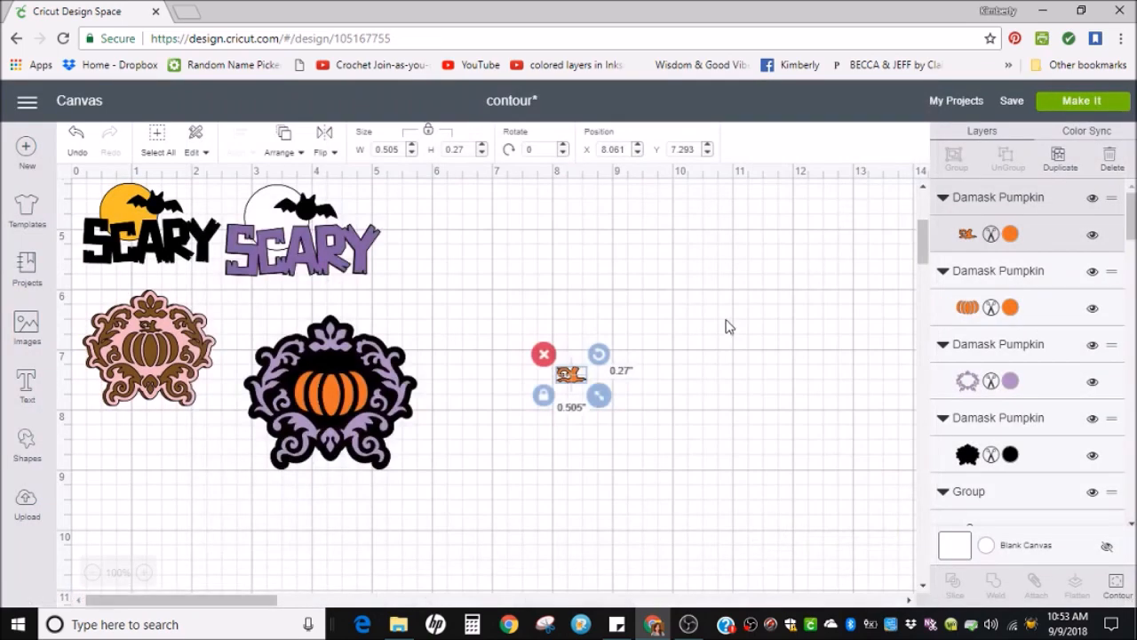
# Recolor the stem layer to the green Sour Apple and place it on top of the orange pumpkin body
pyautogui.click(1010, 235)
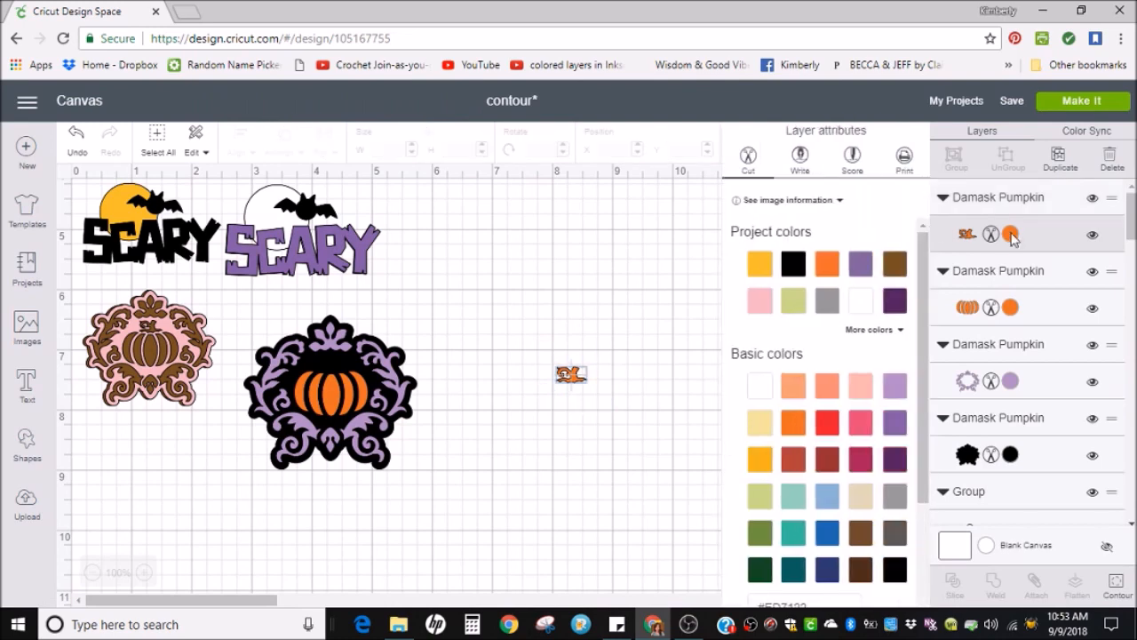
pyautogui.click(759, 536)
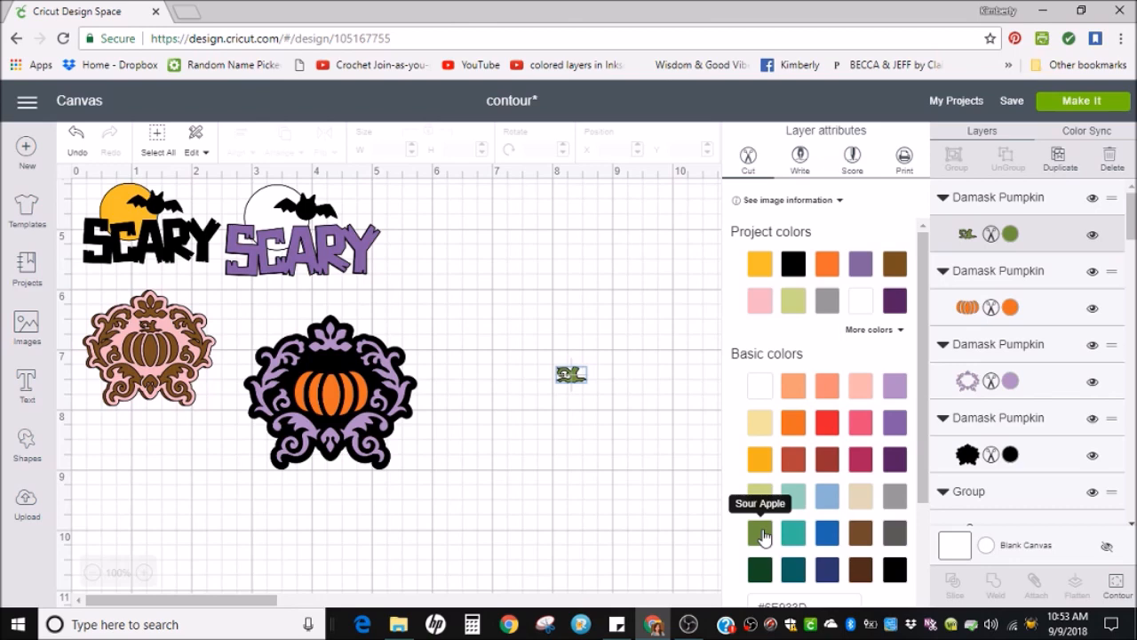
pyautogui.moveTo(573, 380); pyautogui.dragTo(335, 371)
pyautogui.click(470, 360)
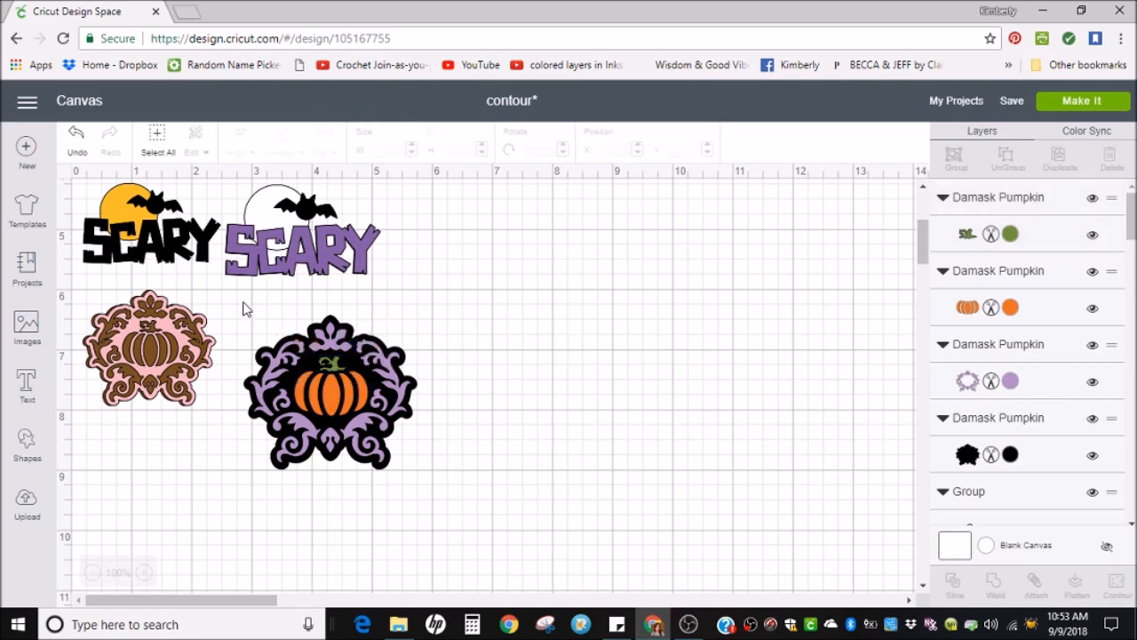
# Group the four rebuilt Damask Pumpkin layers and fit the group, scaled down, between the pink-and-brown pumpkin and the empty canvas, below the purple SCARY
pyautogui.moveTo(243, 302); pyautogui.dragTo(430, 487)
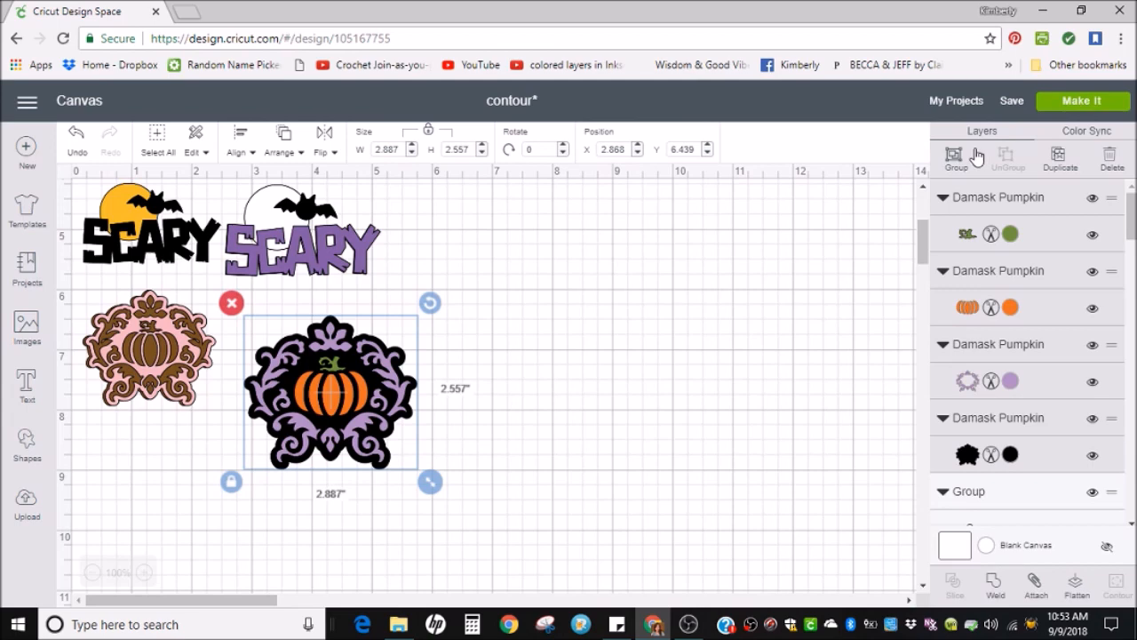
pyautogui.click(951, 164)
pyautogui.moveTo(430, 482); pyautogui.dragTo(397, 466)
pyautogui.moveTo(345, 390); pyautogui.dragTo(302, 343)
pyautogui.click(487, 349)
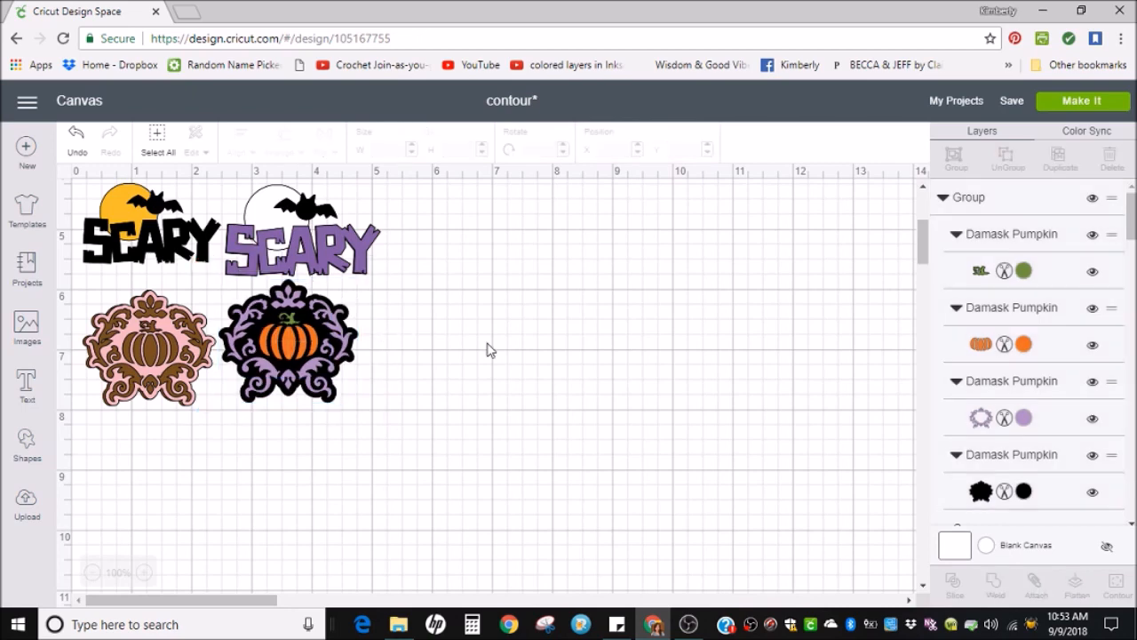